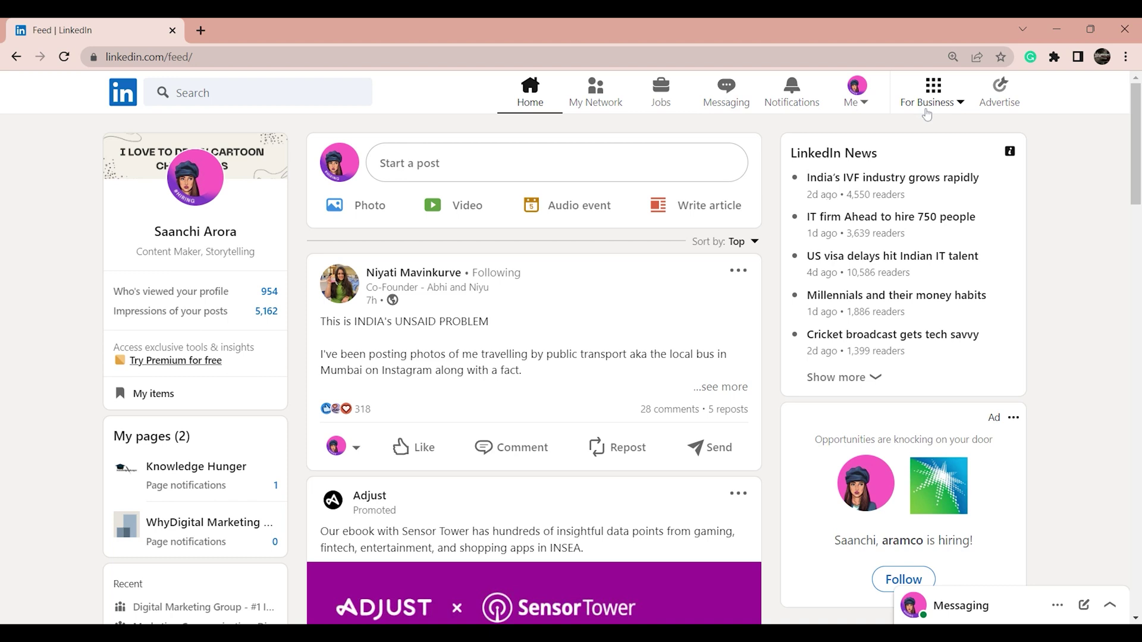
- Start creating a LinkedIn company page from the business services, choosing Company as the page type
left_click(926, 113)
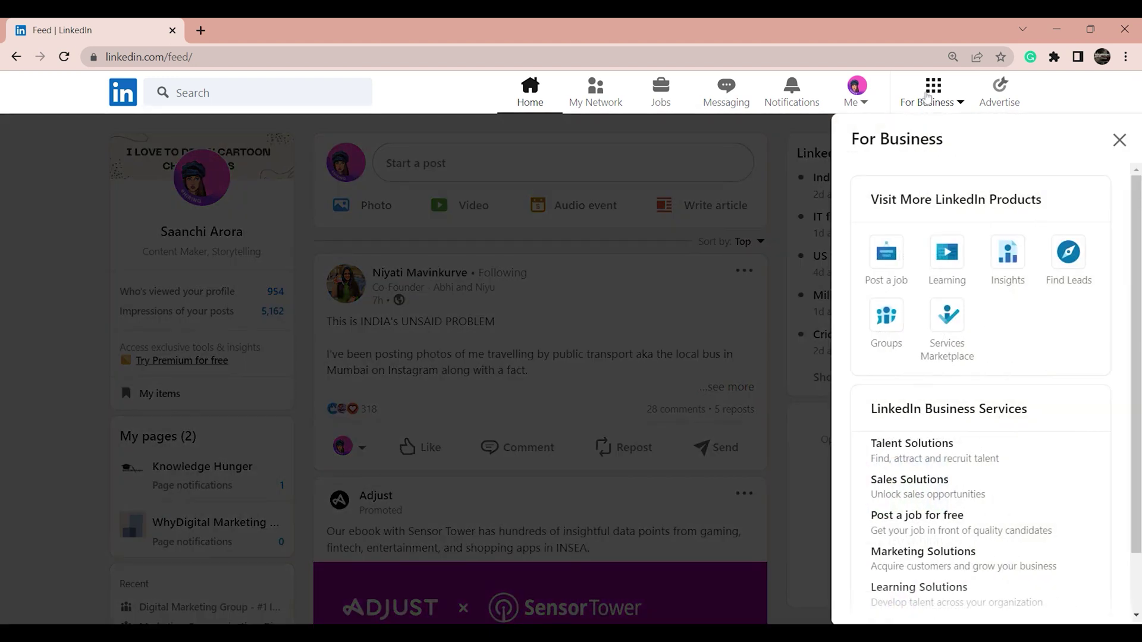
scroll(981, 387, "down", 2)
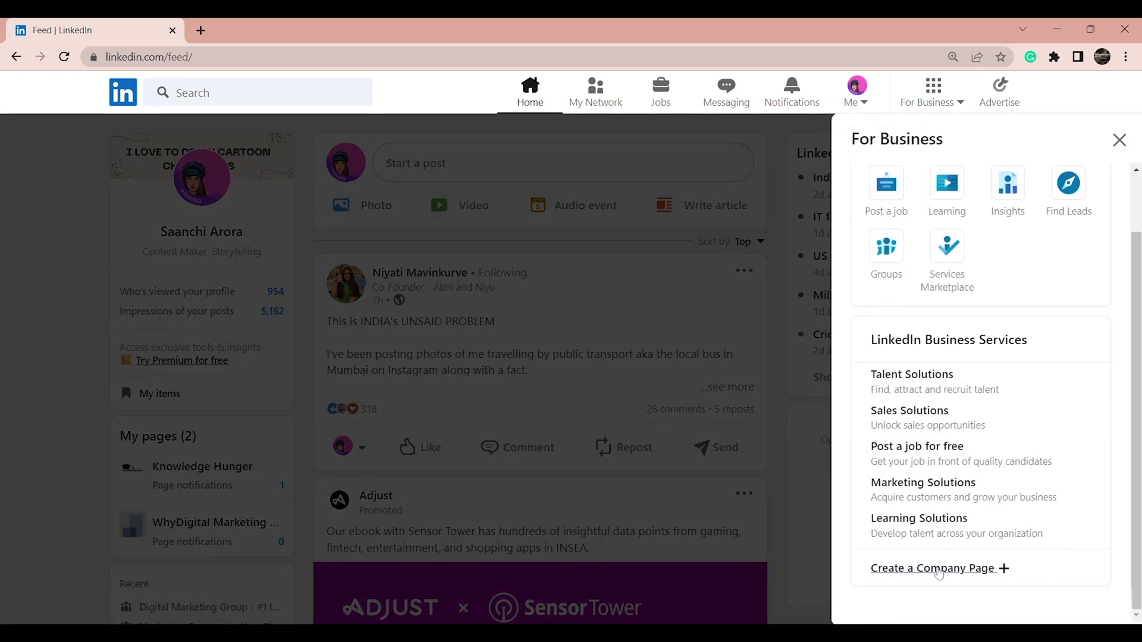
left_click(939, 573)
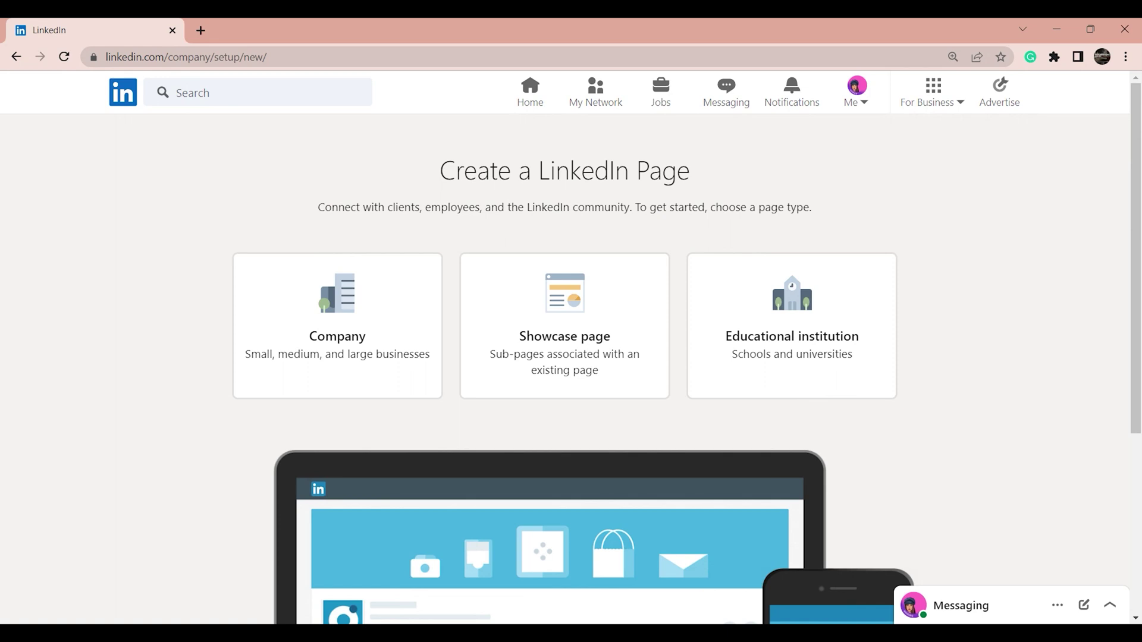
left_click(312, 329)
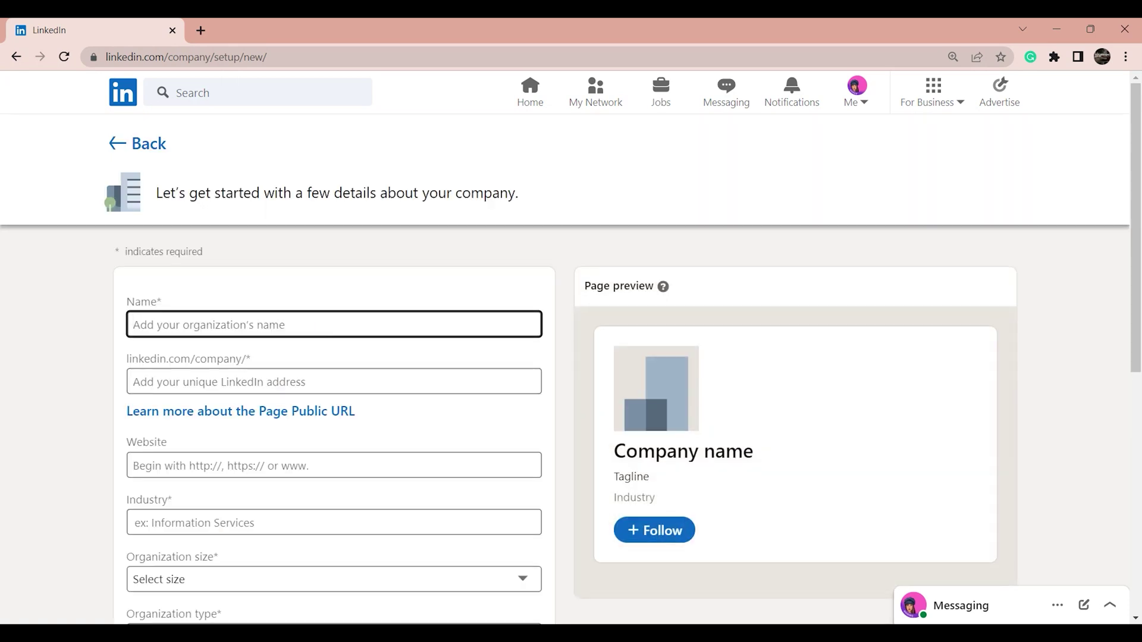
left_click(318, 288)
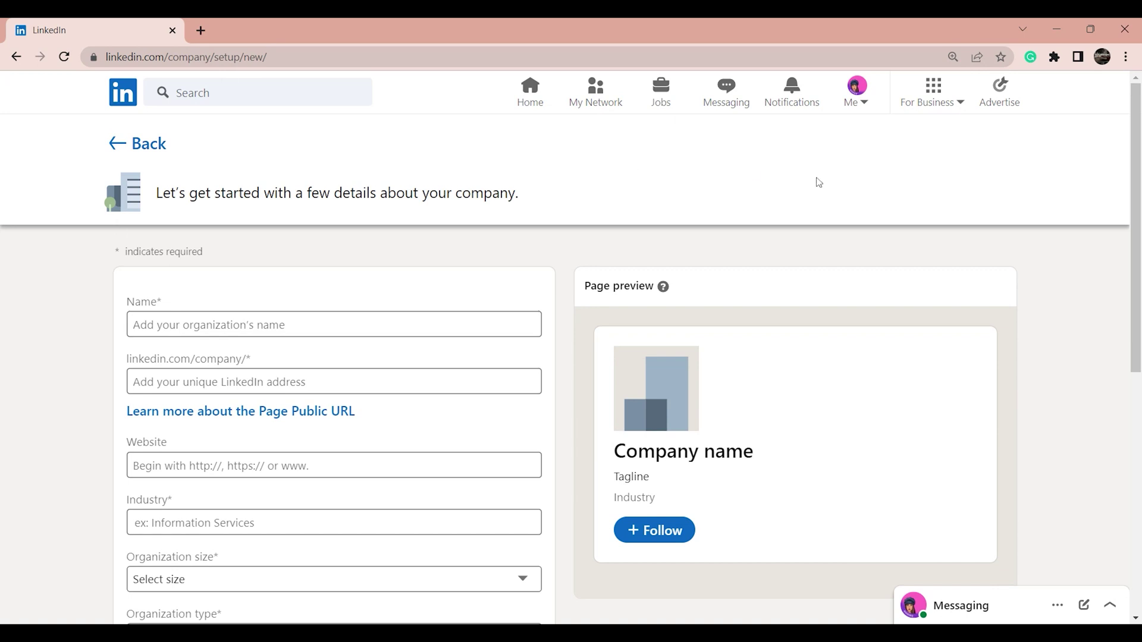
scroll(1136, 238, "down", 3)
scroll(305, 240, "up", 2)
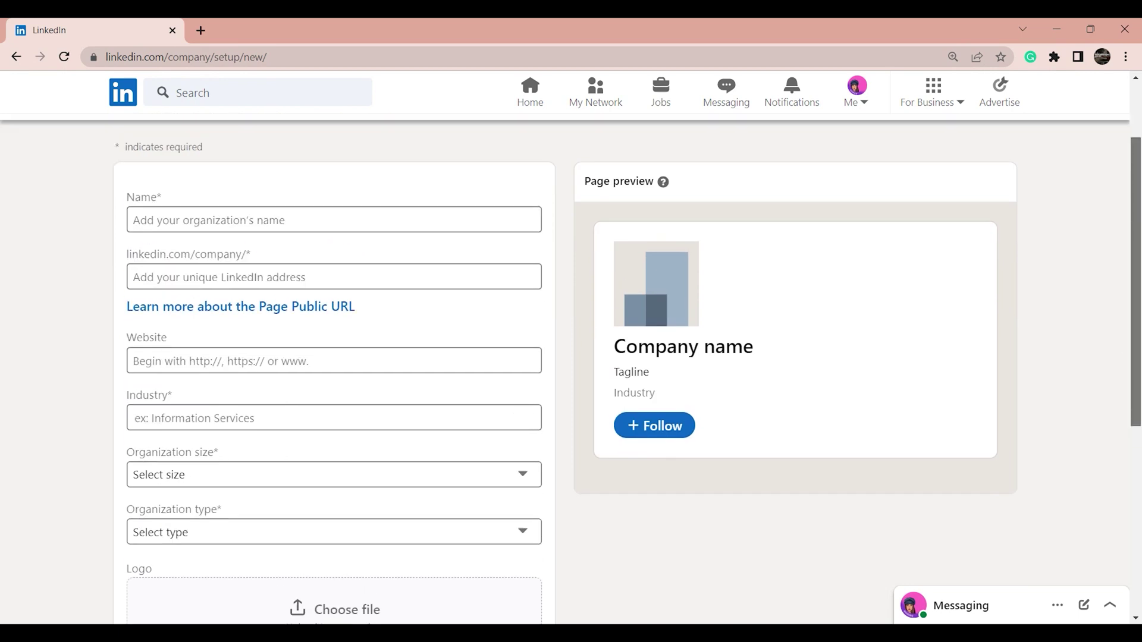
left_click(305, 234)
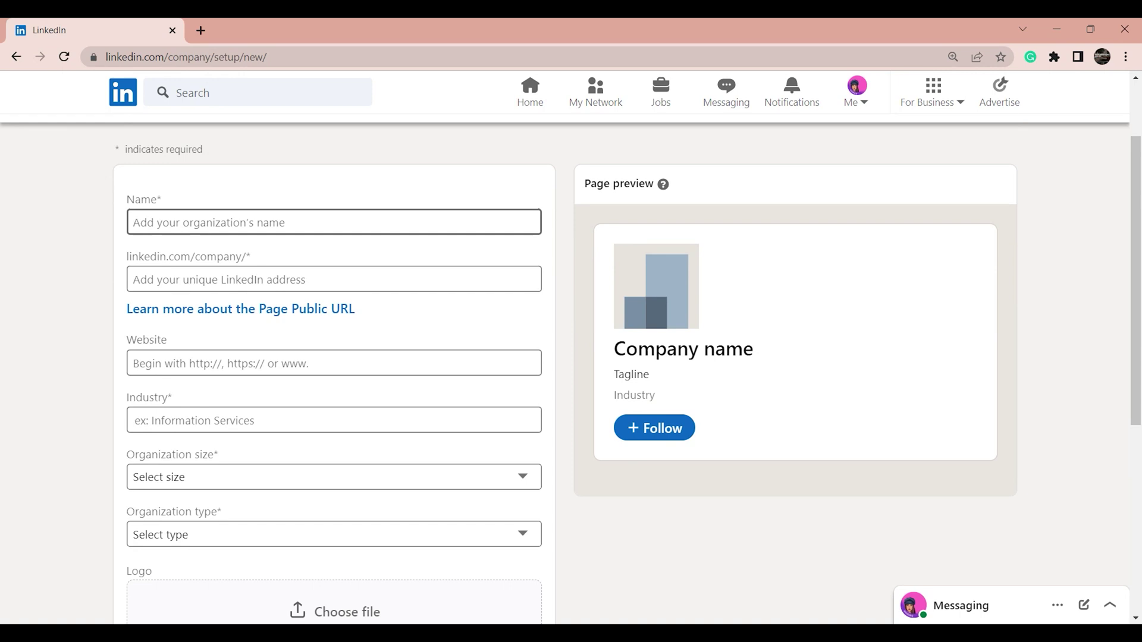
left_click(334, 279)
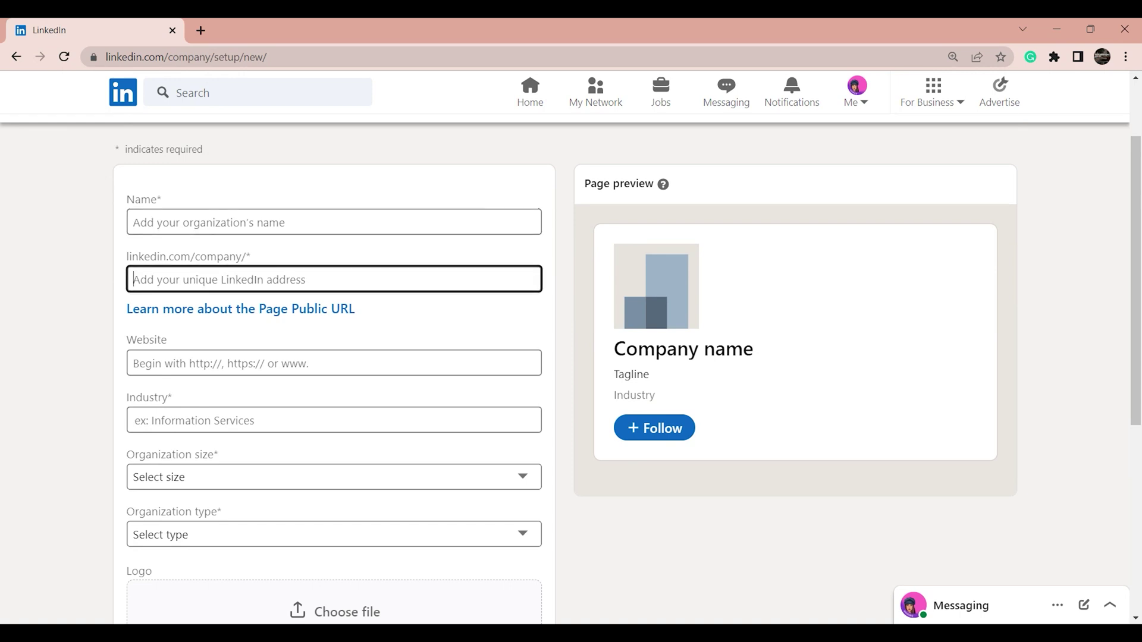
left_click(107, 280)
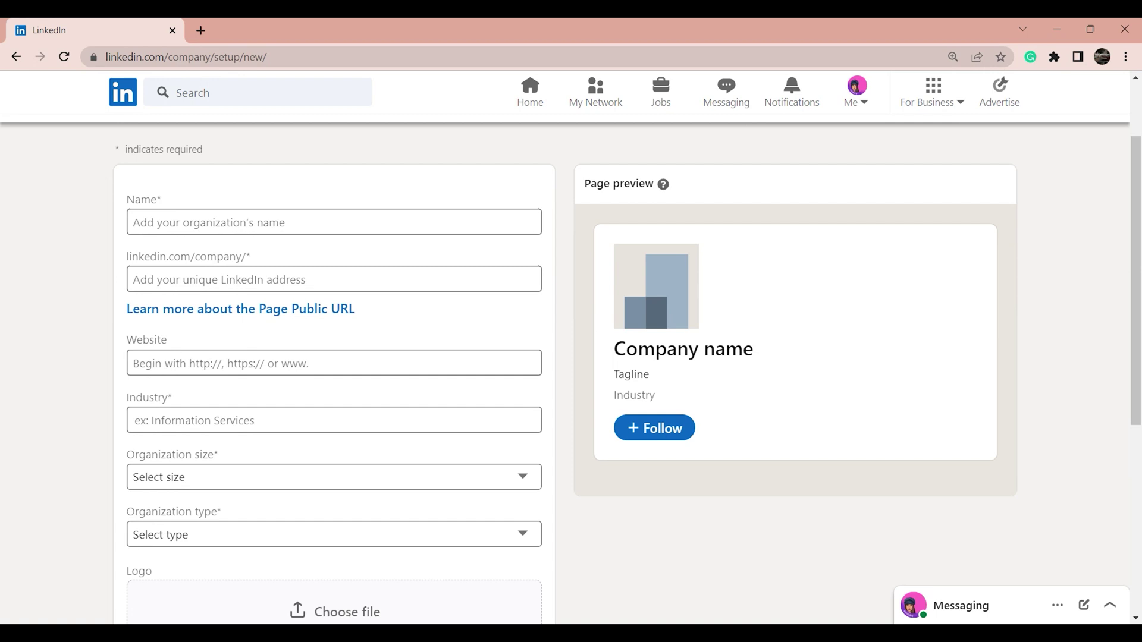
- Enter "knowledge hunger Bloging" as the organization's name, letting the page address fill in from it
left_click(136, 225)
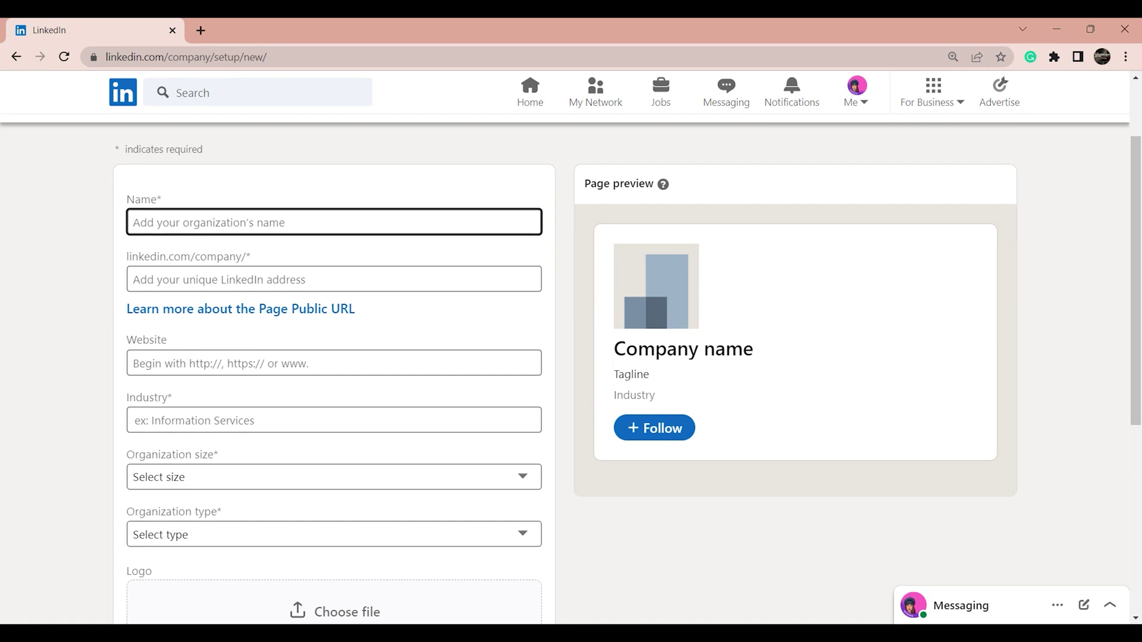
type("knowledg")
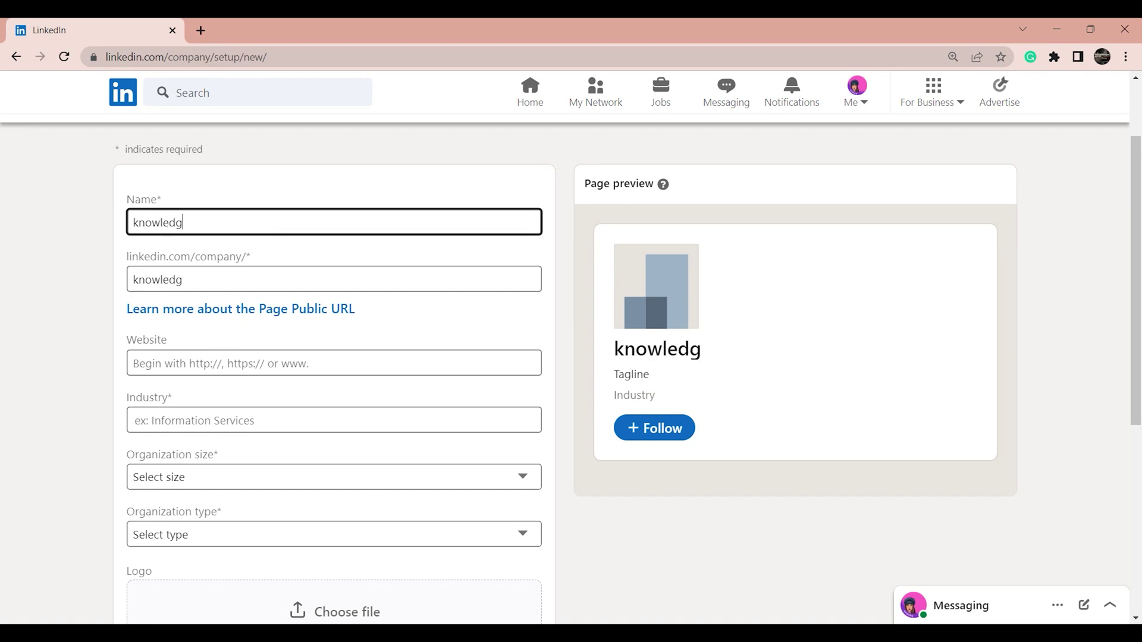
type("e hunger blogds")
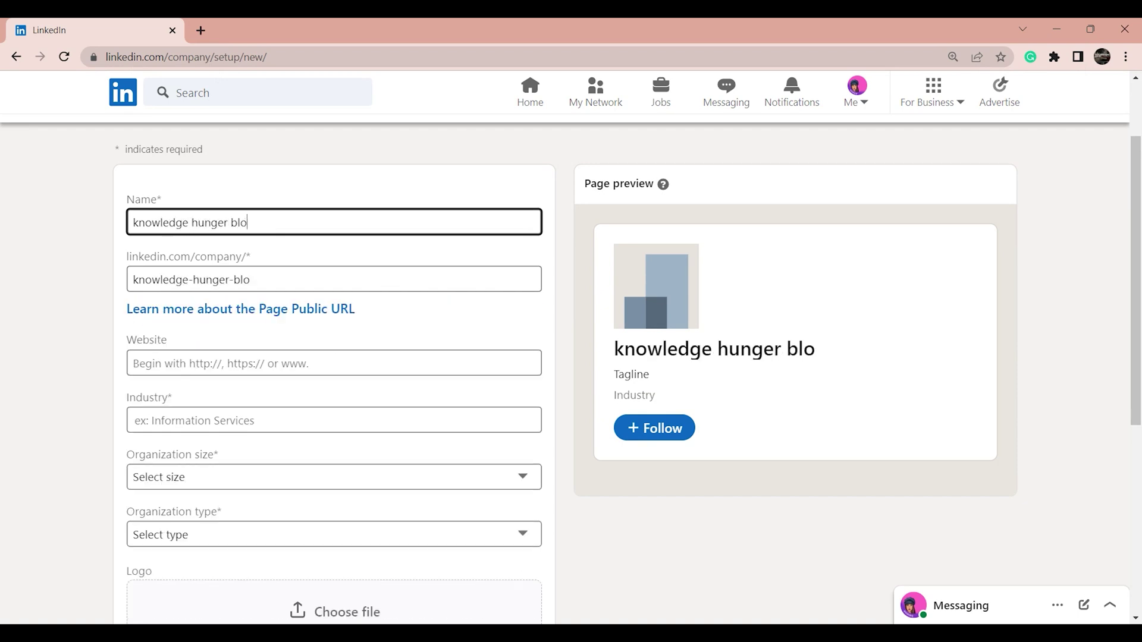
key("BackSpace")
type("s")
key("BackSpace")
key("BackSpace")
type("s")
key("BackSpace")
key("BackSpace")
key("BackSpace")
key("BackSpace")
key("BackSpace")
key("BackSpace")
key("BackSpace")
type("r")
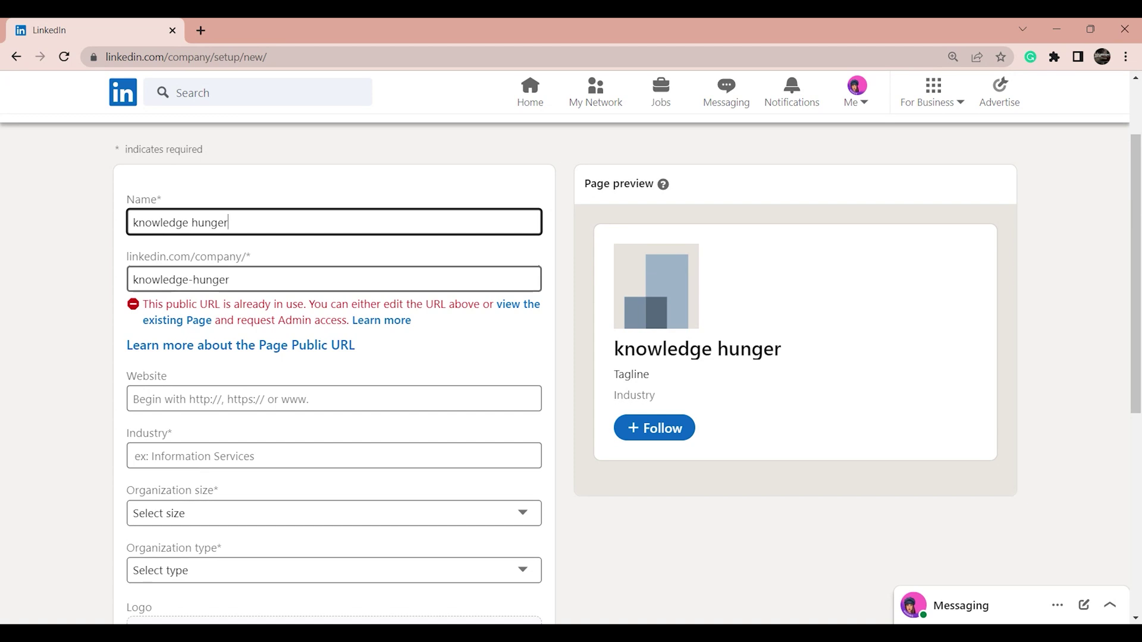
type("Bl")
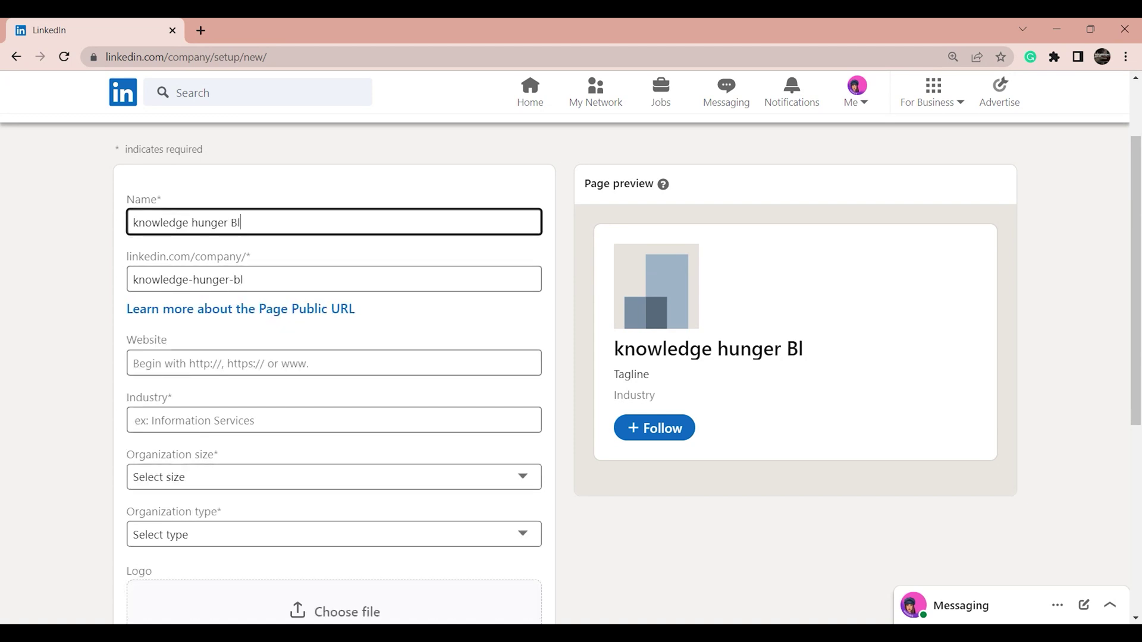
type("oging")
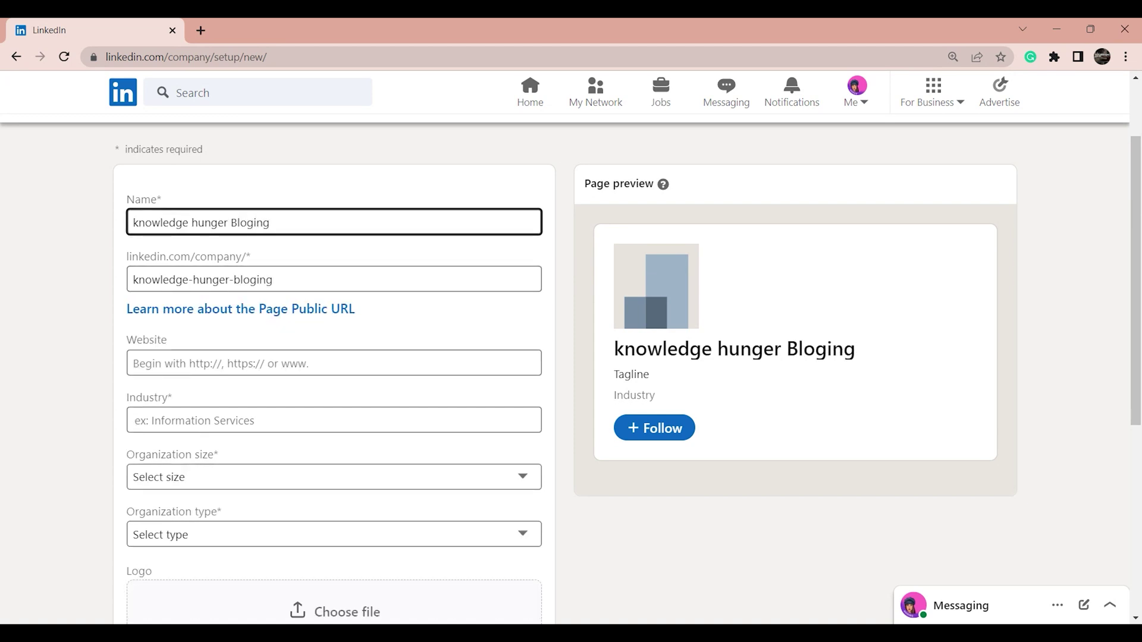
left_click(60, 322)
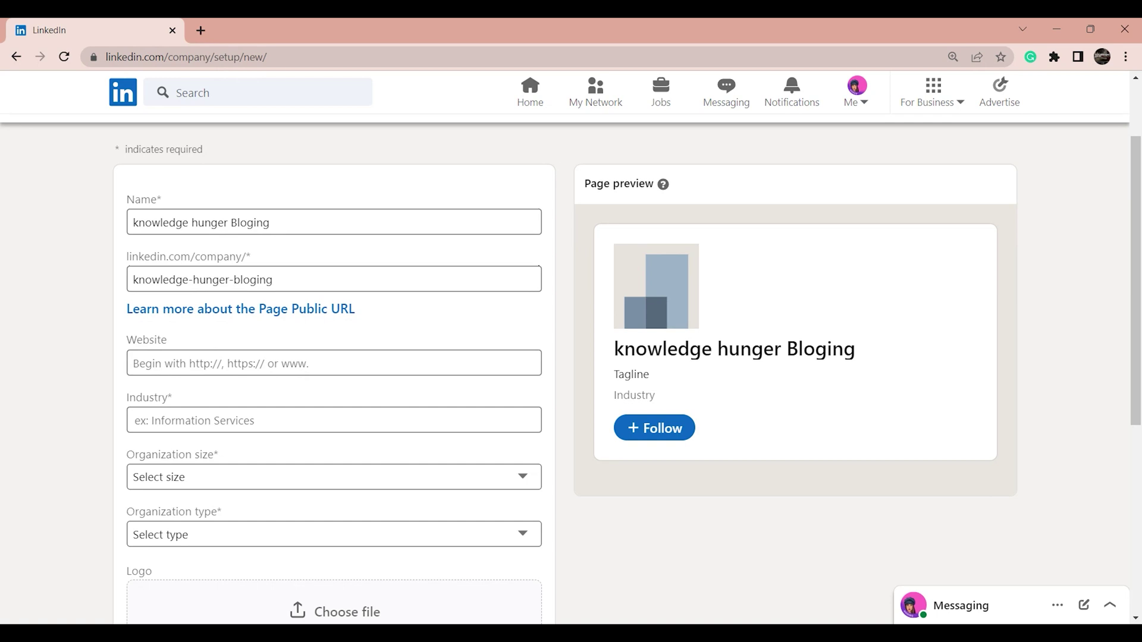
left_click(166, 364)
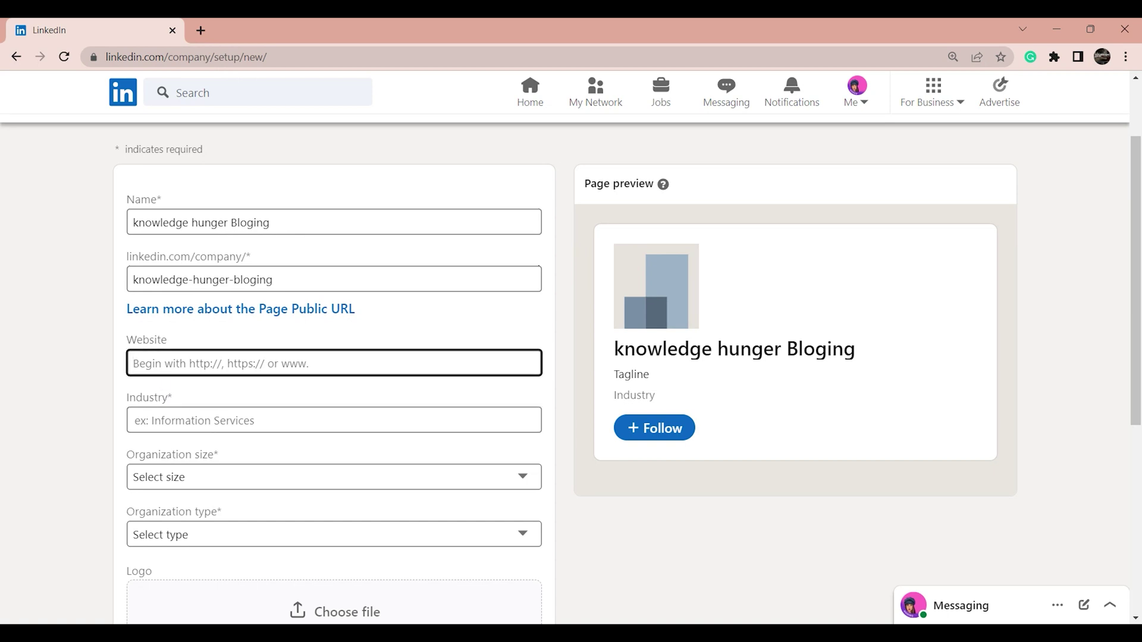
left_click(199, 378)
left_click(217, 398)
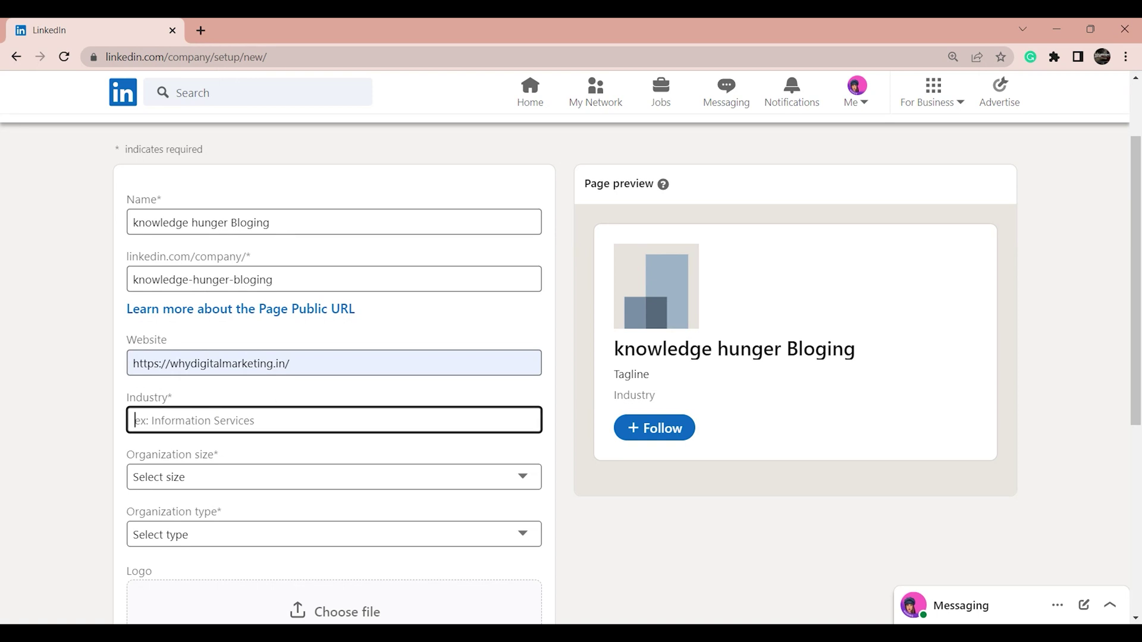
- Try "Education" as the company's industry, correcting the spelling, and clear the entry
type("Eduction")
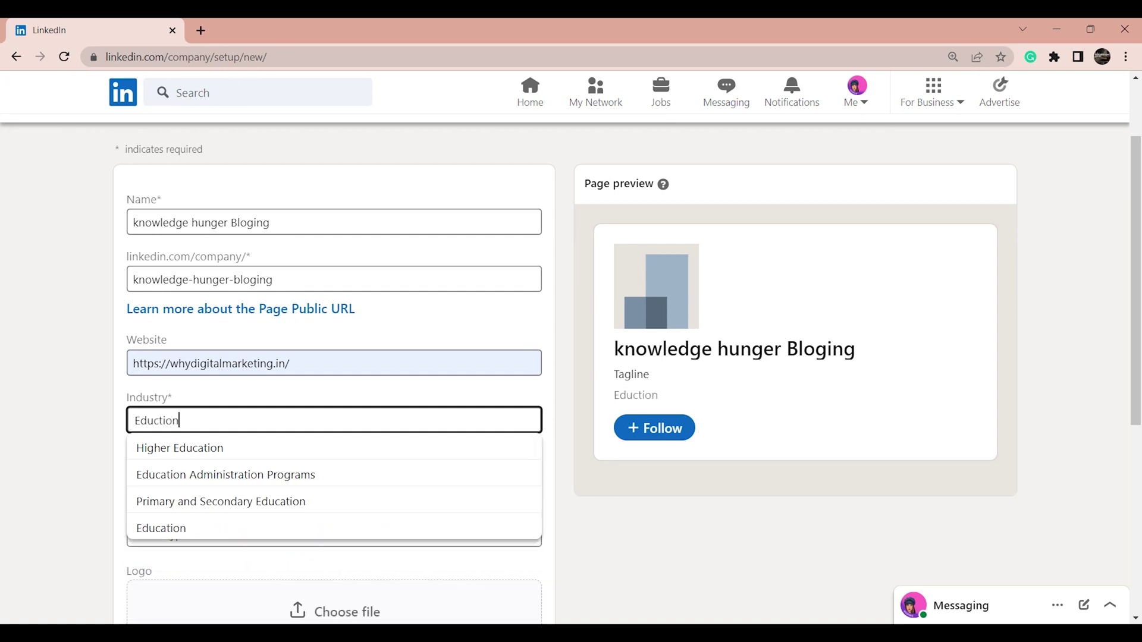
key("BackSpace")
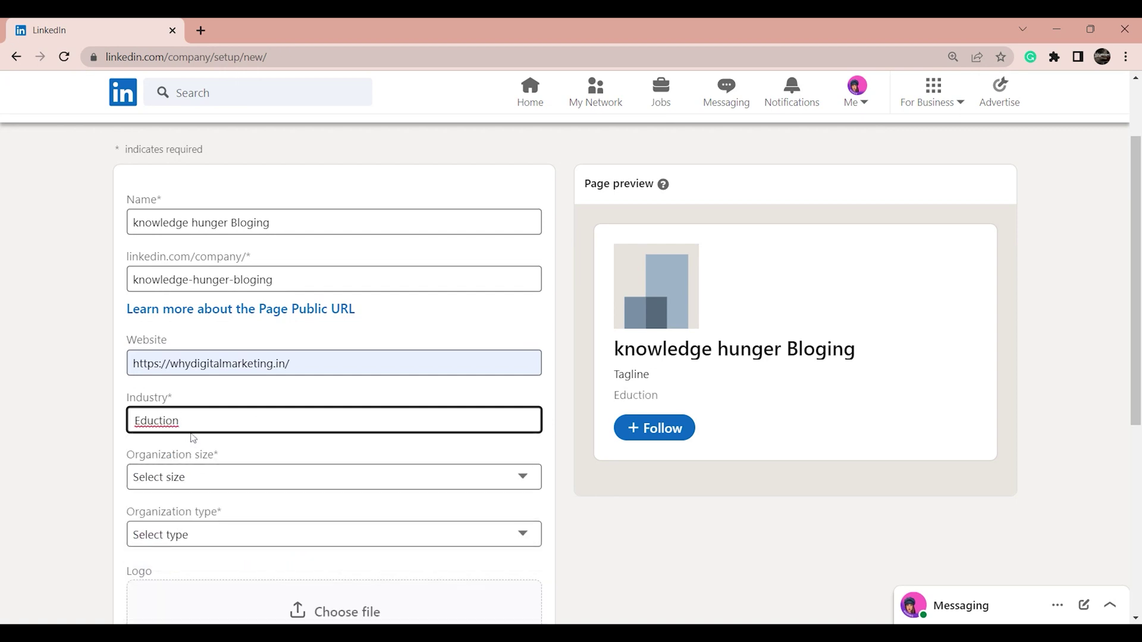
key("BackSpace")
type("ton")
key("BackSpace")
key("BackSpace")
key("BackSpace")
key("BackSpace")
type("ation")
double_click(172, 416)
type("Education")
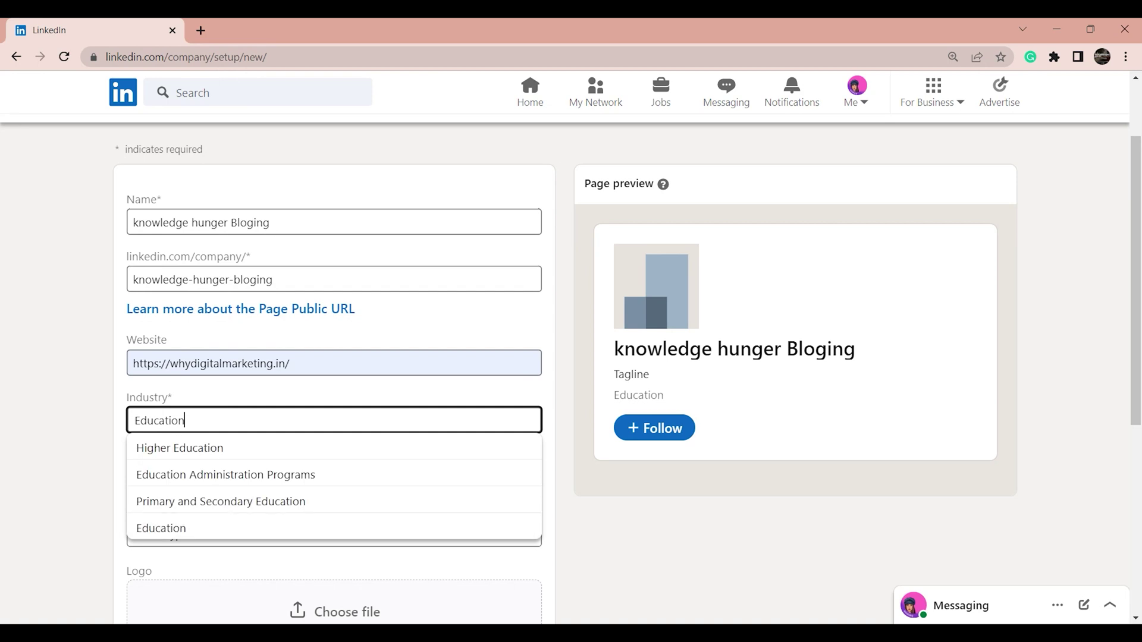
key("BackSpace")
key("BackSpace")
key("BackSpace")
key("BackSpace")
key("BackSpace")
key("BackSpace")
key("BackSpace")
key("BackSpace")
key("BackSpace")
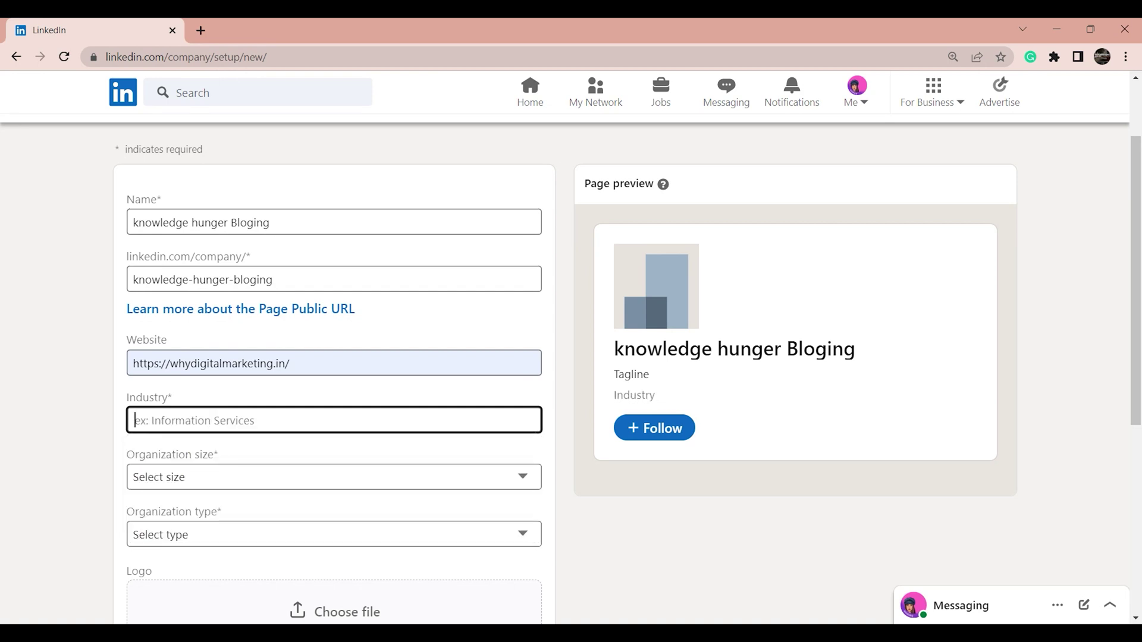
- Try the industry searches "It" and "Sales", clearing each entry
type("It")
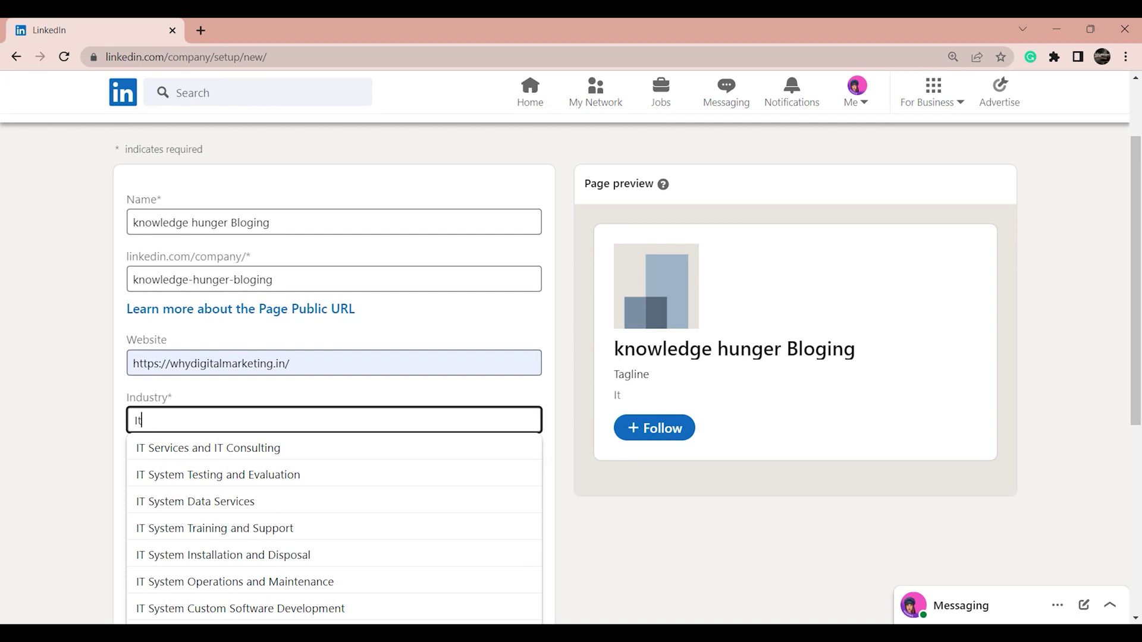
key("BackSpace")
key("BackSpace")
type("Sales")
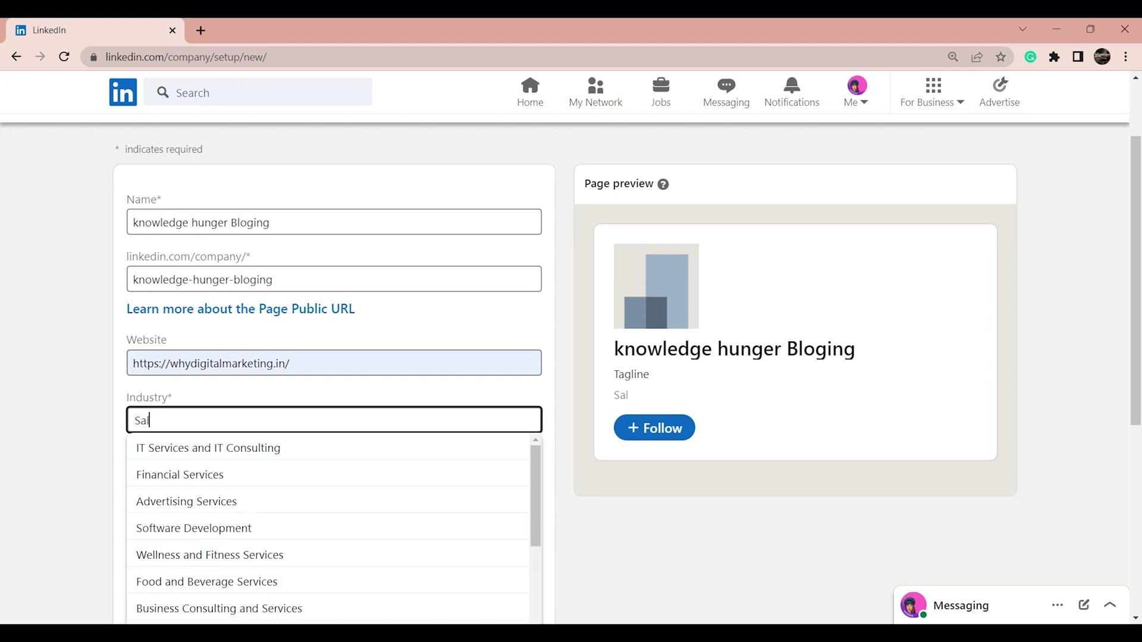
key("BackSpace")
key("BackSpace")
key("BackSpace")
key("BackSpace")
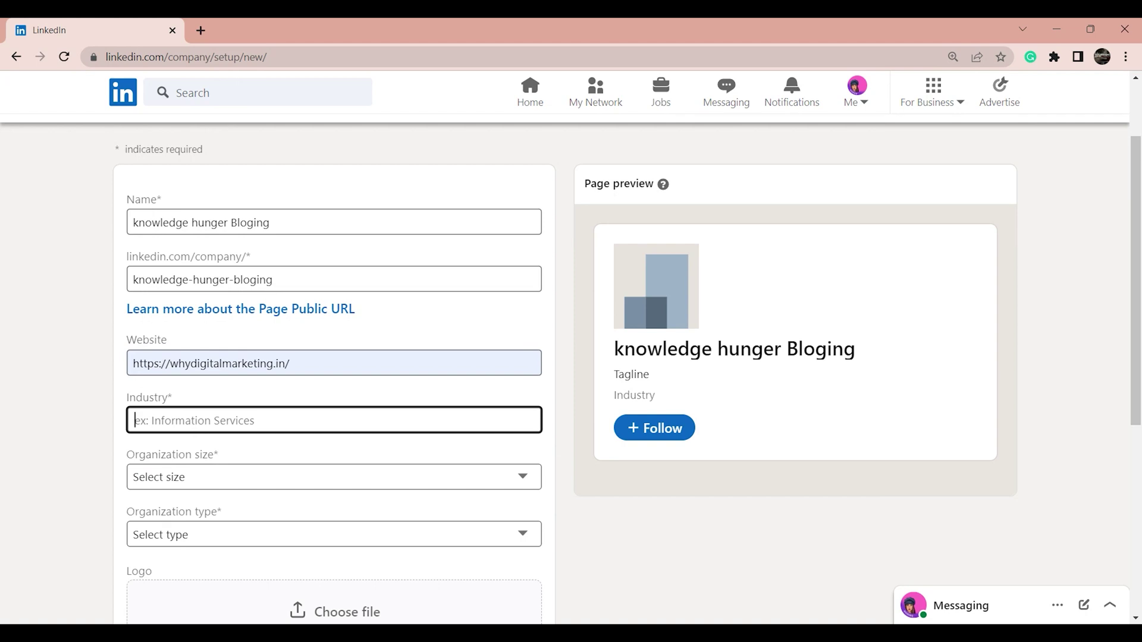
- Try a manufacturing entry as the company's industry and clear the field
type("Man")
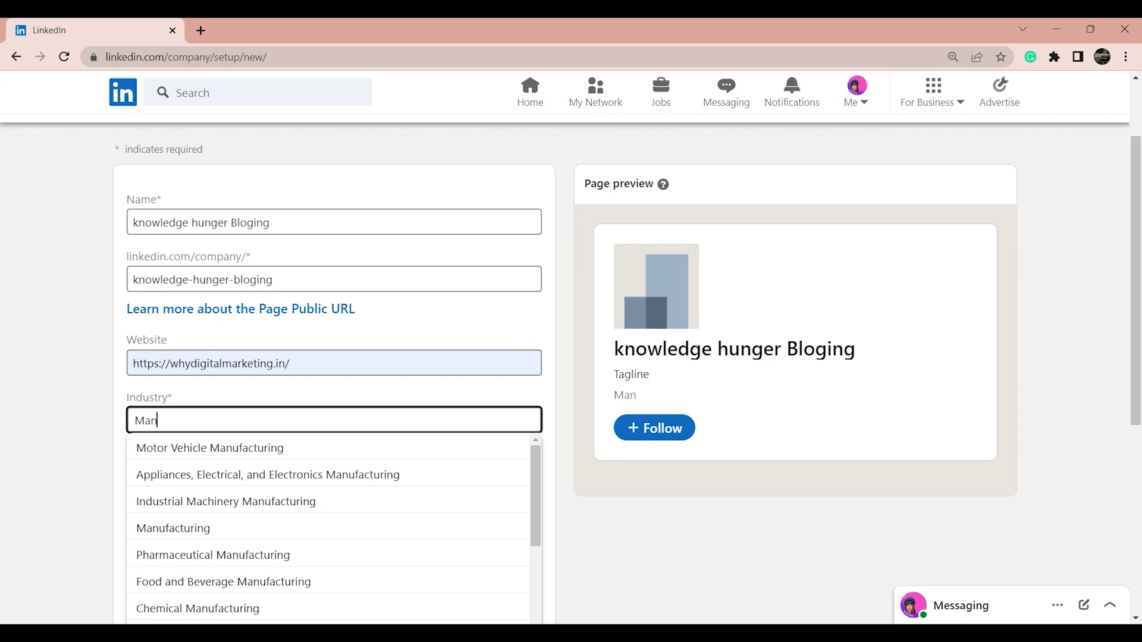
type("ufacring")
key("BackSpace")
key("BackSpace")
key("BackSpace")
key("BackSpace")
key("BackSpace")
key("BackSpace")
key("BackSpace")
key("BackSpace")
key("BackSpace")
key("BackSpace")
key("BackSpace")
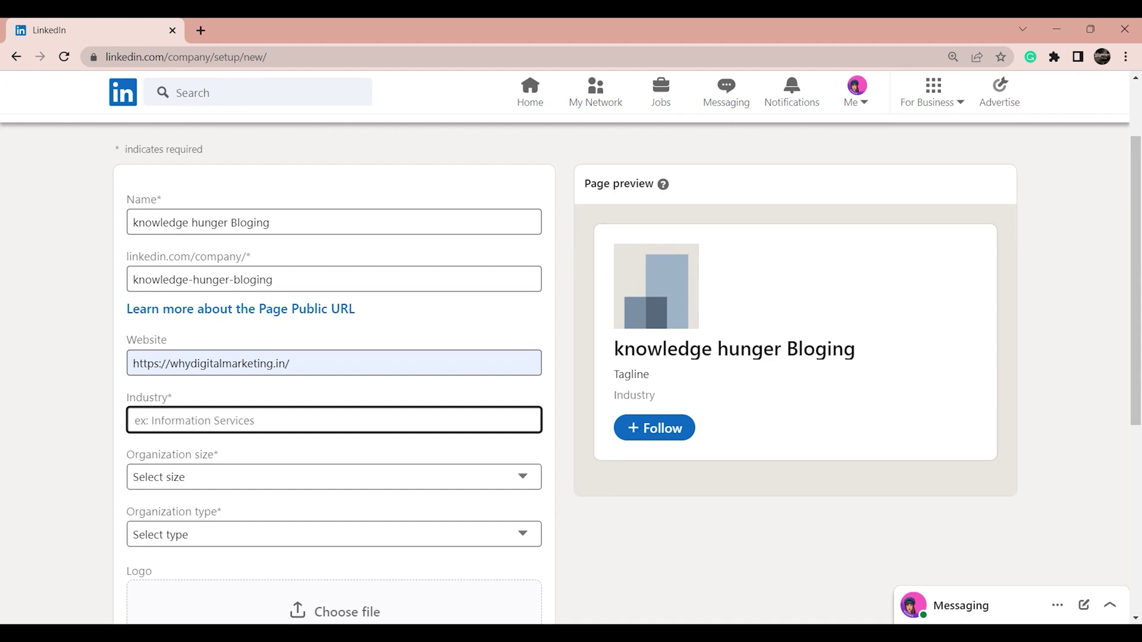
- Leave the organization size unselected and set the organization type to Sole proprietorship
left_click(183, 477)
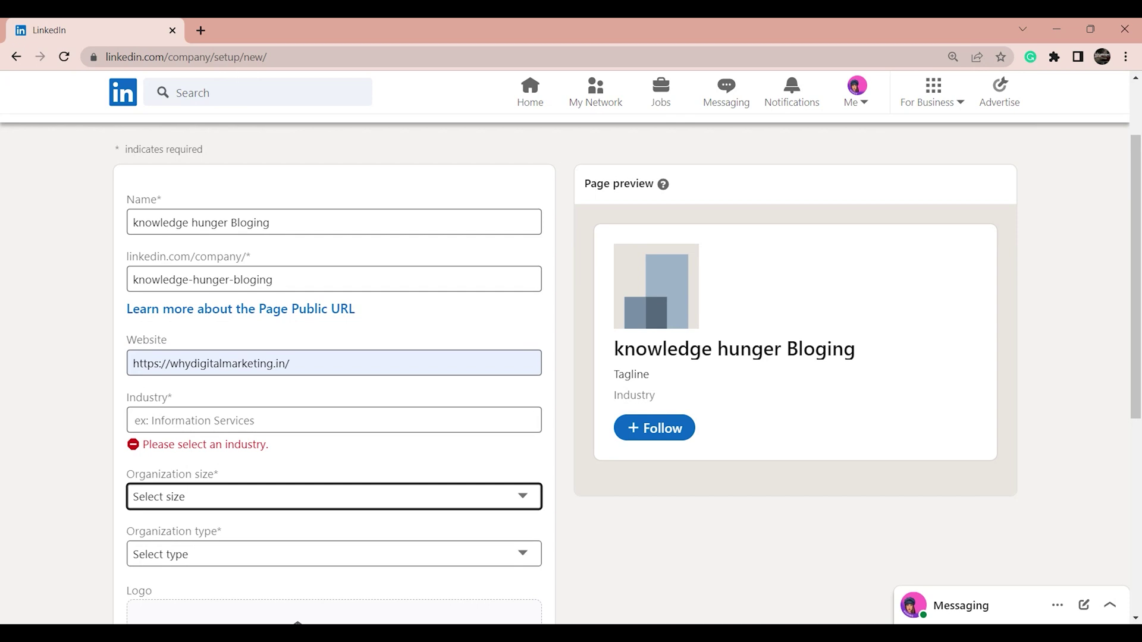
scroll(412, 479, "down", 2)
left_click(185, 398)
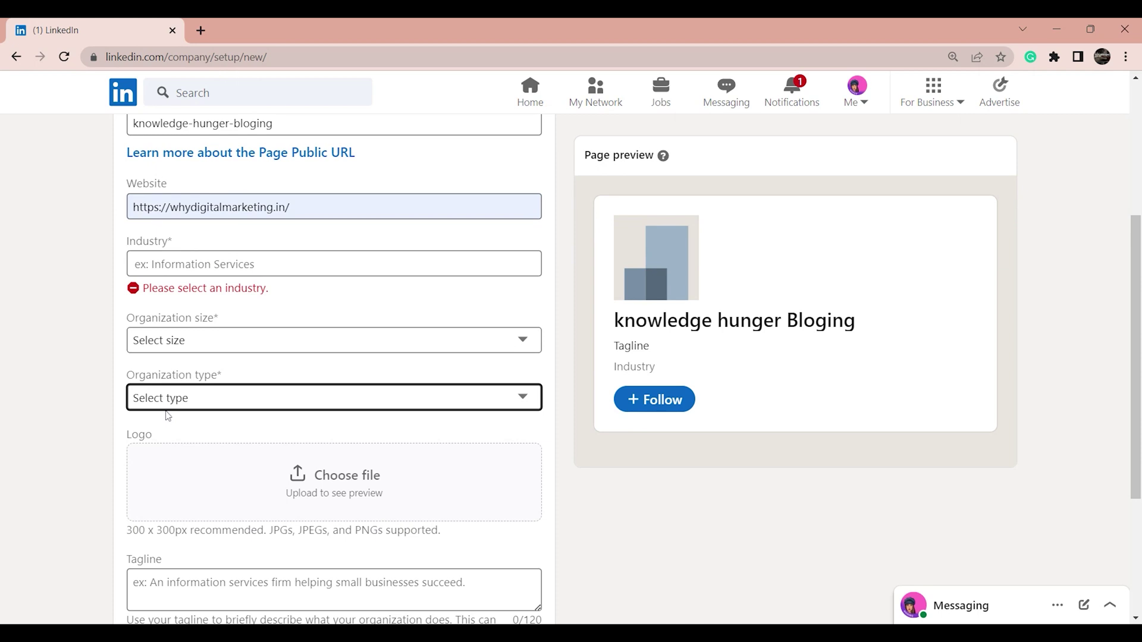
key("Down")
key("Down")
left_click(143, 509)
- Leave the tagline empty and accept the statement verifying authority to represent the organization
scroll(639, 449, "down", 1)
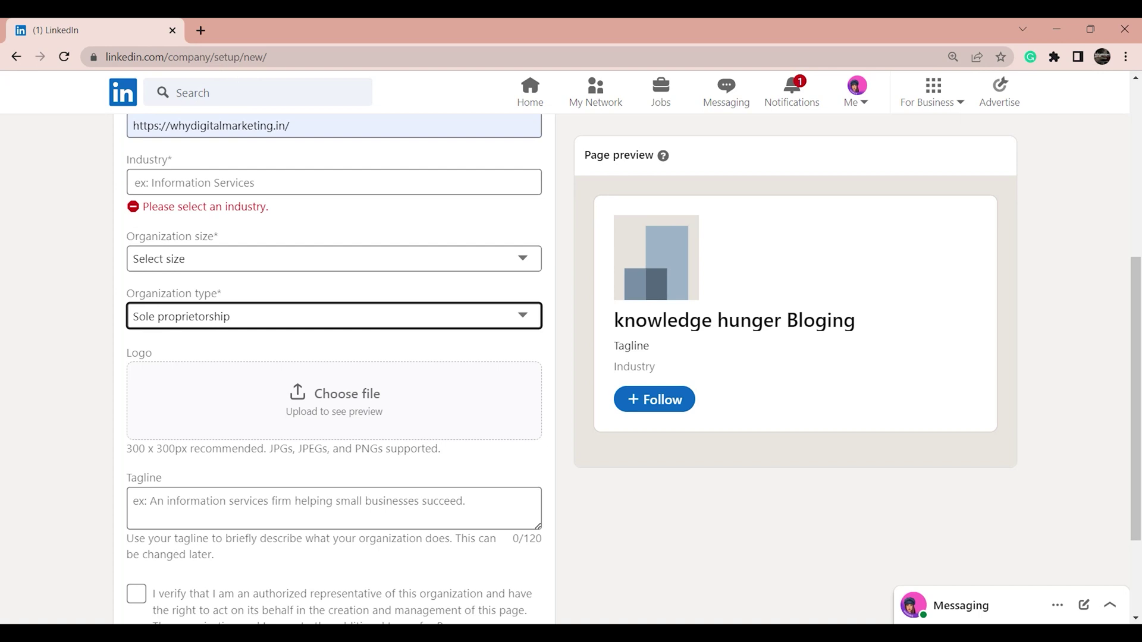
left_click(134, 501)
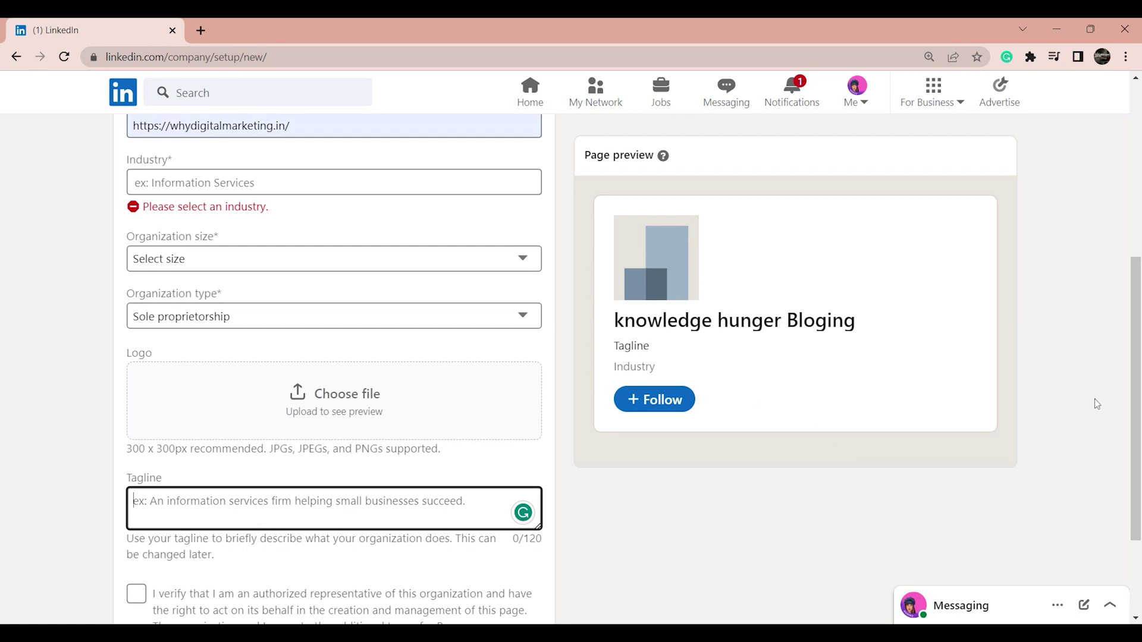
scroll(1096, 400, "down", 2)
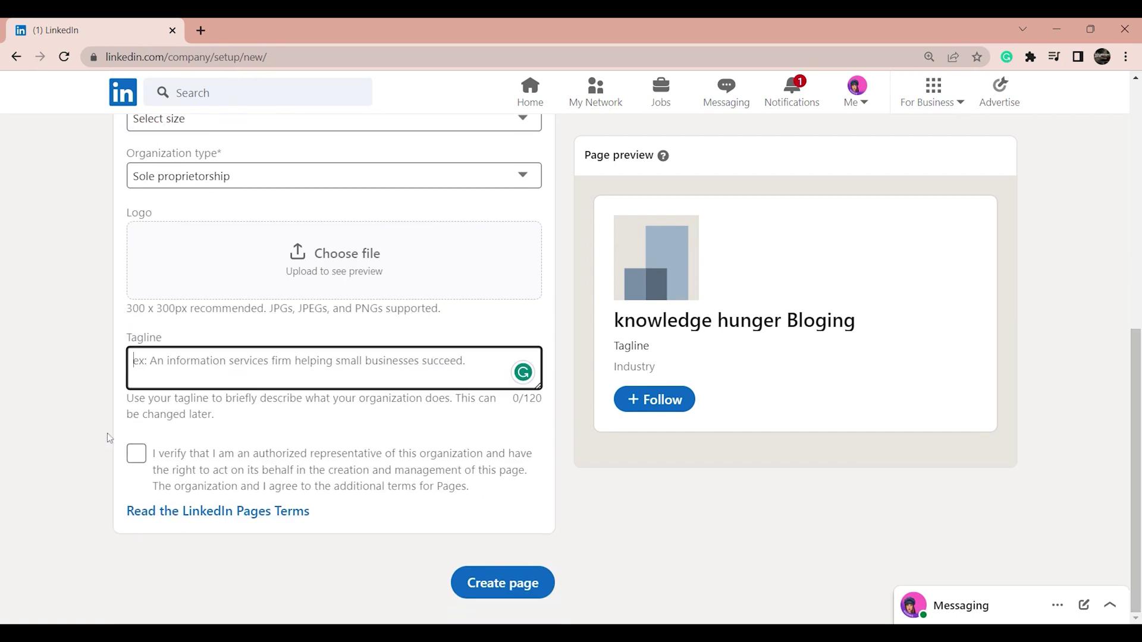
left_click(136, 453)
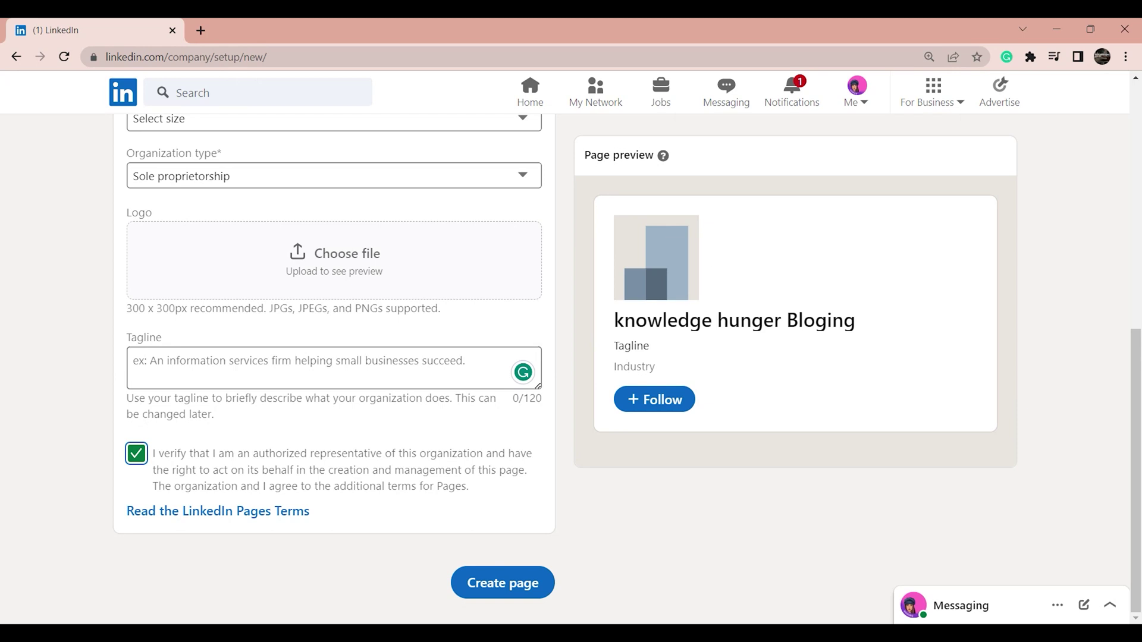
- Open the admin view of the managed Knowledge Hunger company page and look over its page summary and post area
left_click(856, 95)
left_click(850, 88)
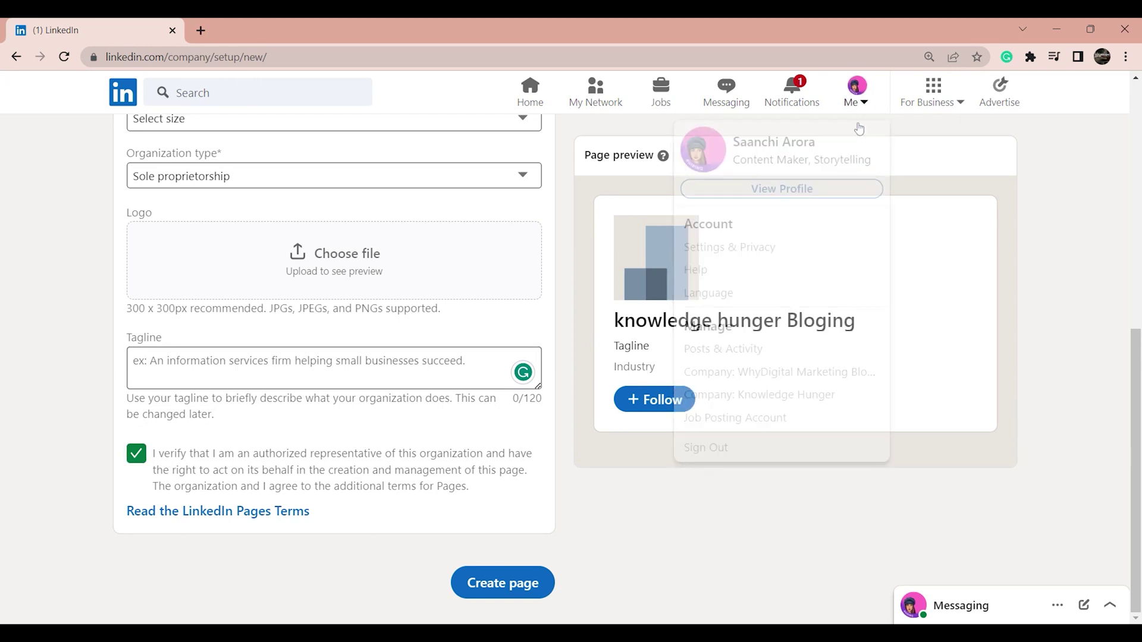
left_click(854, 98)
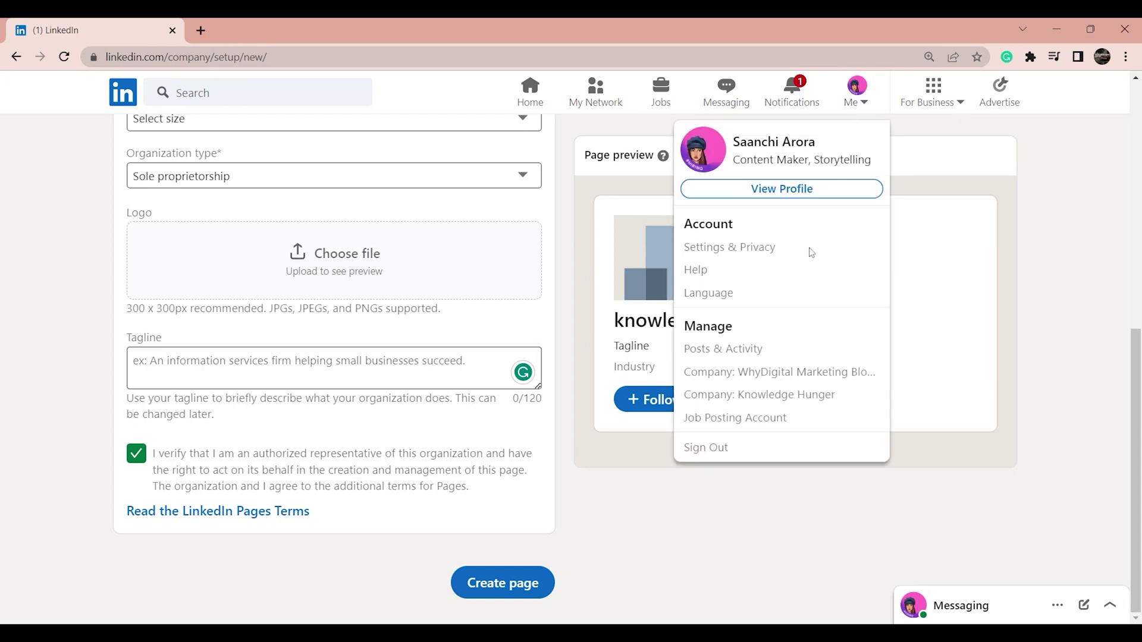
left_click(761, 395)
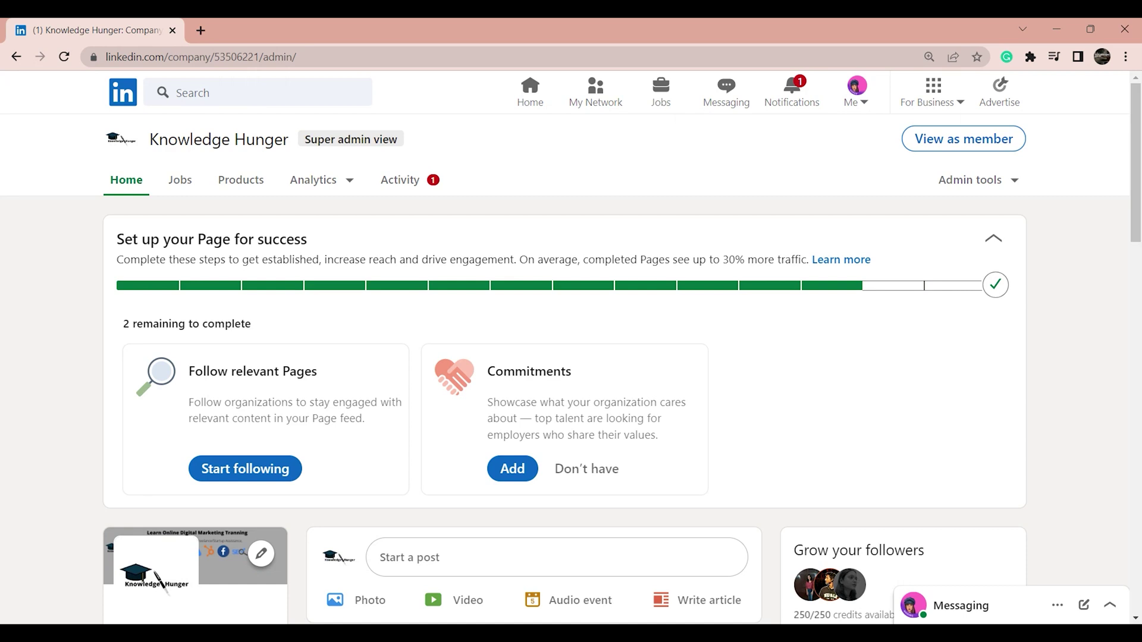
scroll(622, 387, "down", 5)
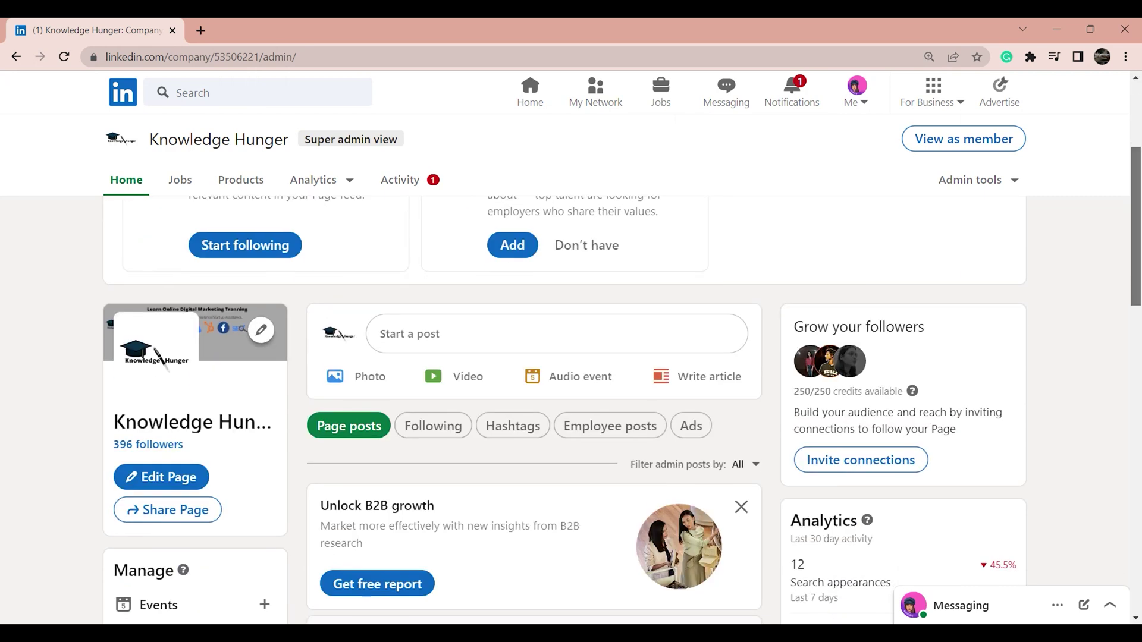
mouse_move(1136, 246)
left_mouse_down()
mouse_move(1135, 267)
mouse_move(1135, 239)
left_mouse_up()
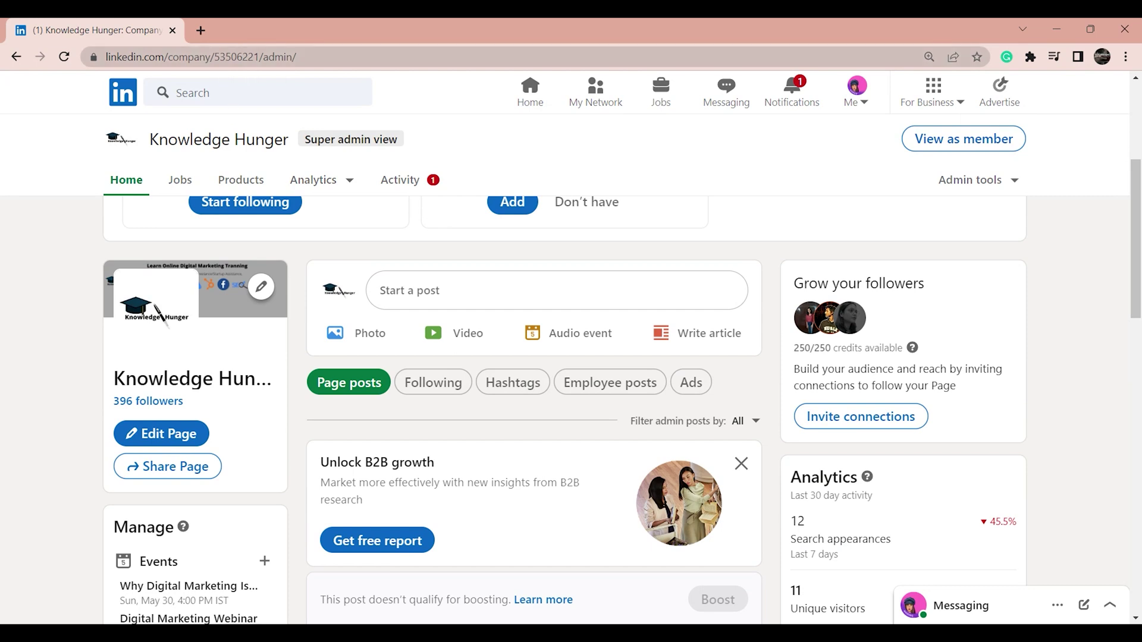
- View the Knowledge Hunger page as a member, then reload it without the "?viewAsMember=true" part of its address
left_click(988, 138)
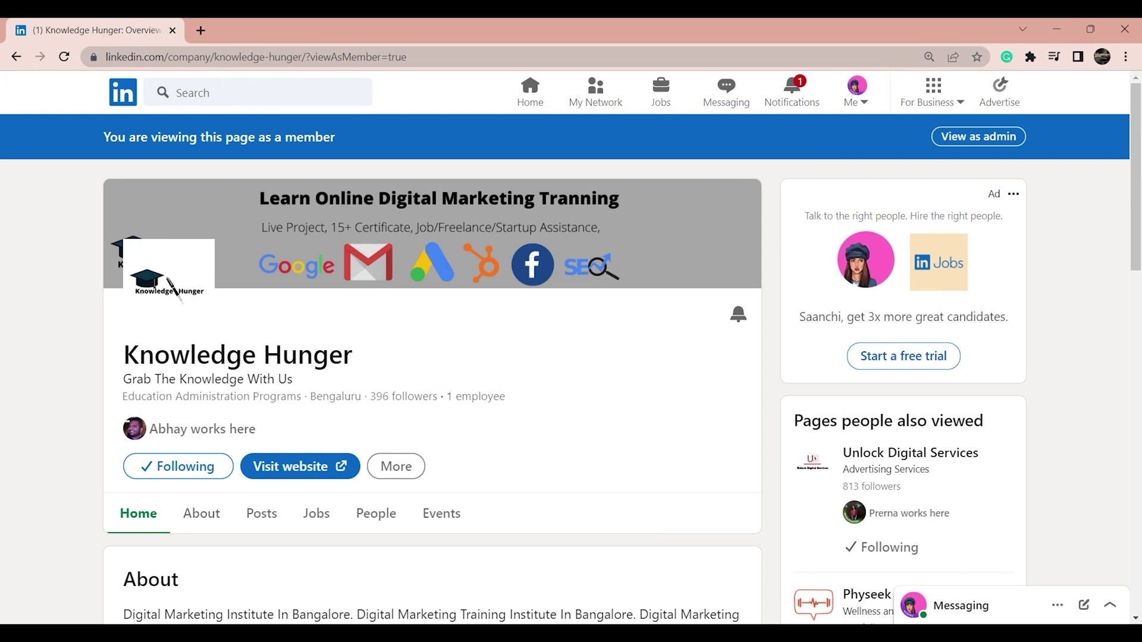
left_click(229, 59)
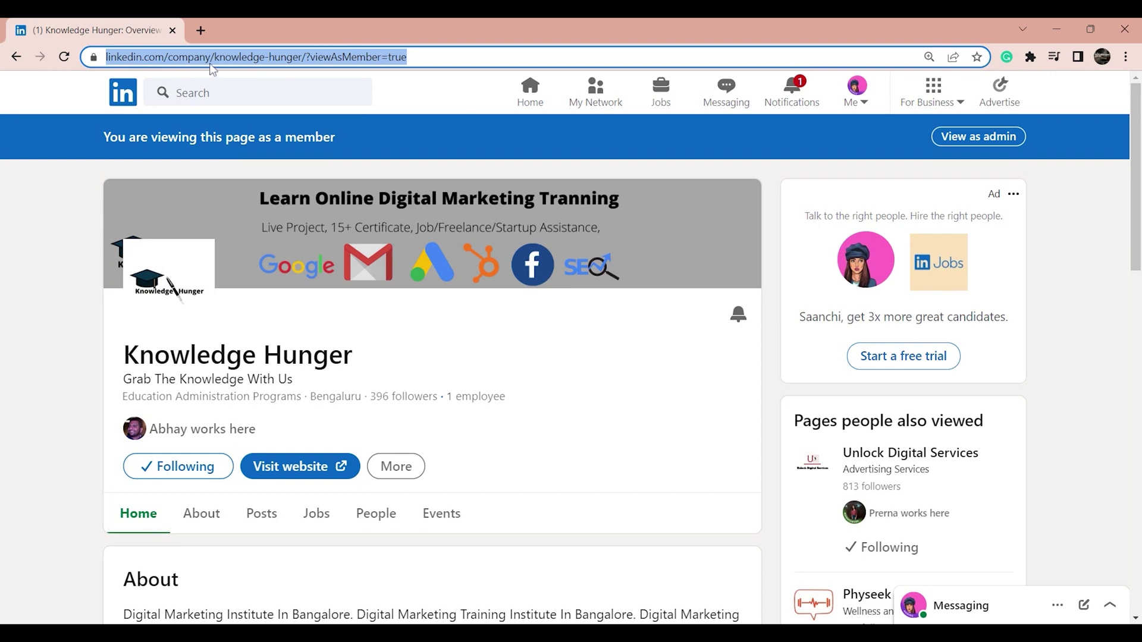
left_click(312, 59)
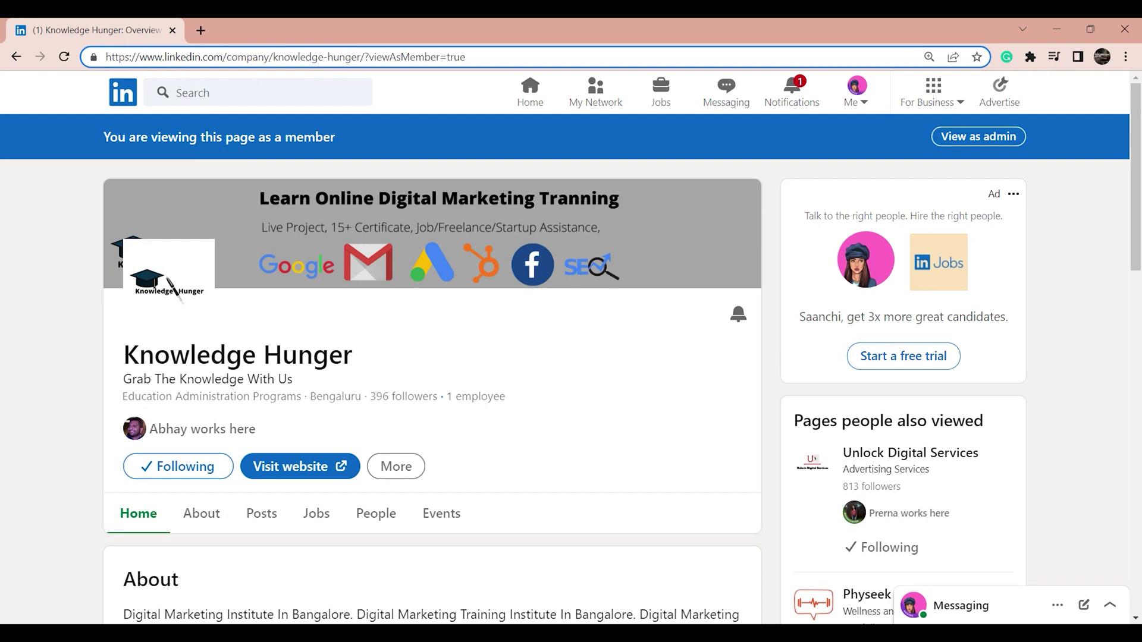
left_click_drag(365, 56, 466, 57)
key("BackSpace")
key("Return")
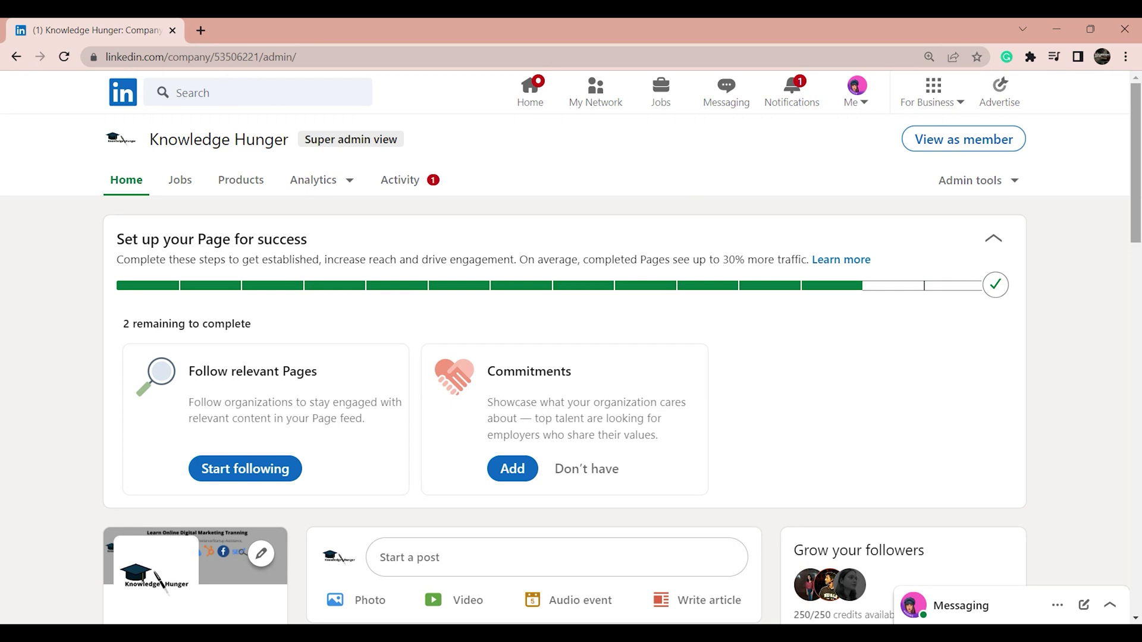
- Open the managed WhyDigital Marketing Bloging company page in a new browser tab and look over its setup checklist
scroll(622, 357, "down", 4)
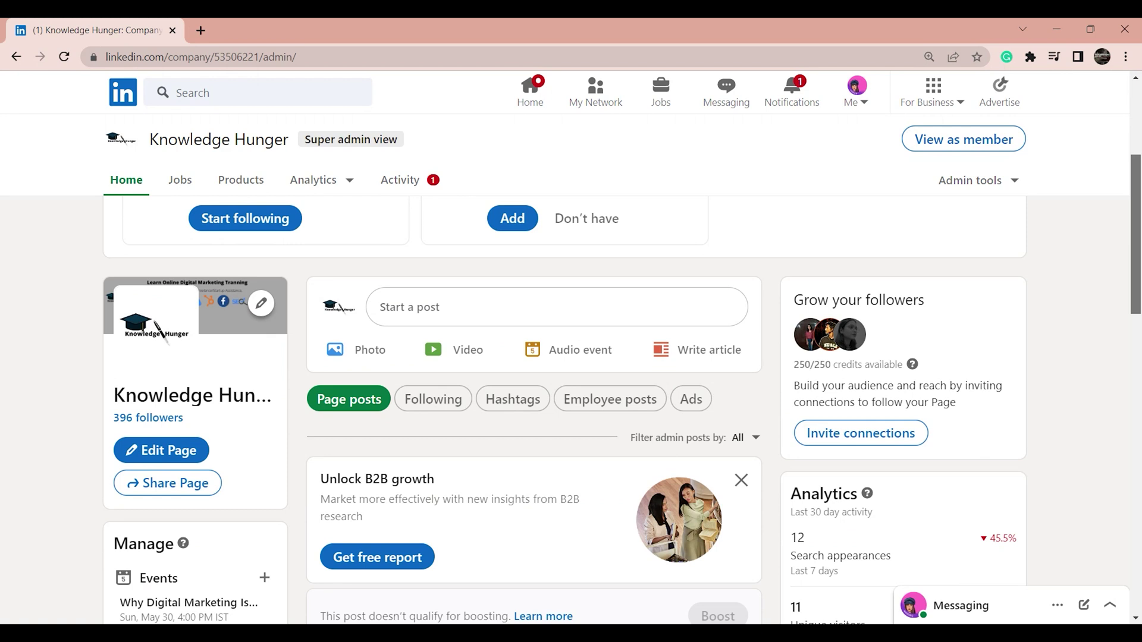
left_click(856, 95)
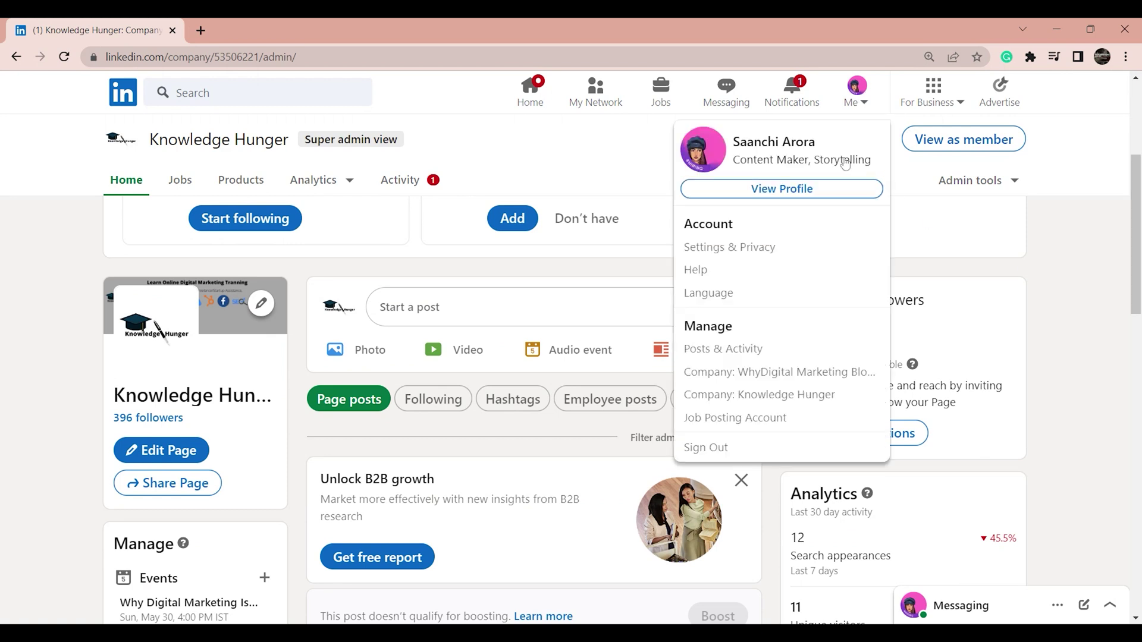
left_click(779, 372)
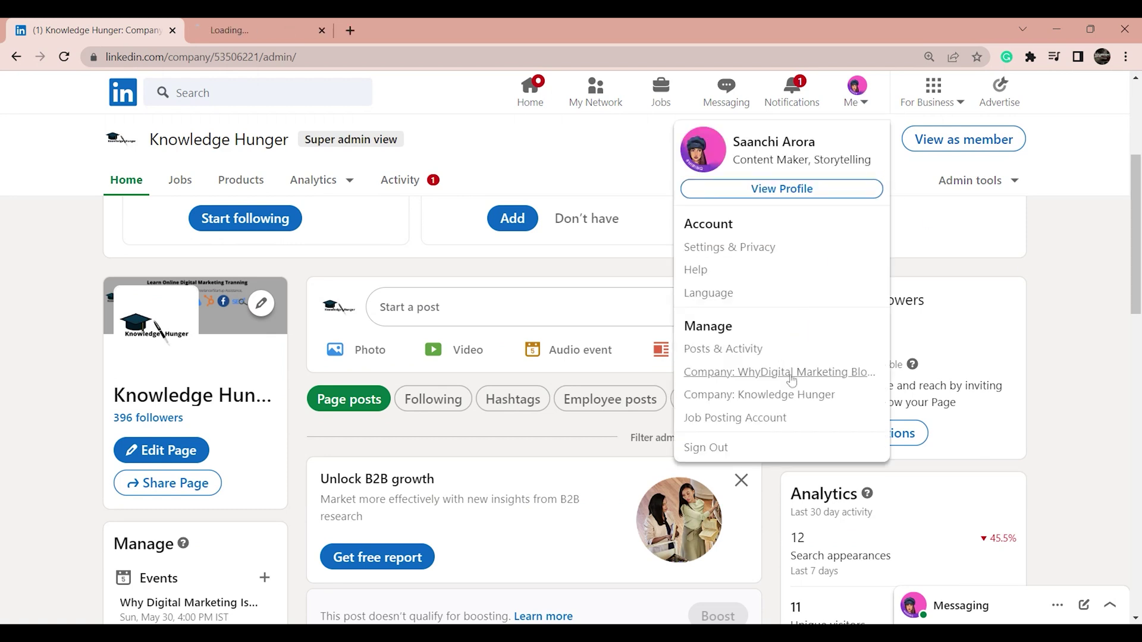
left_click(239, 27)
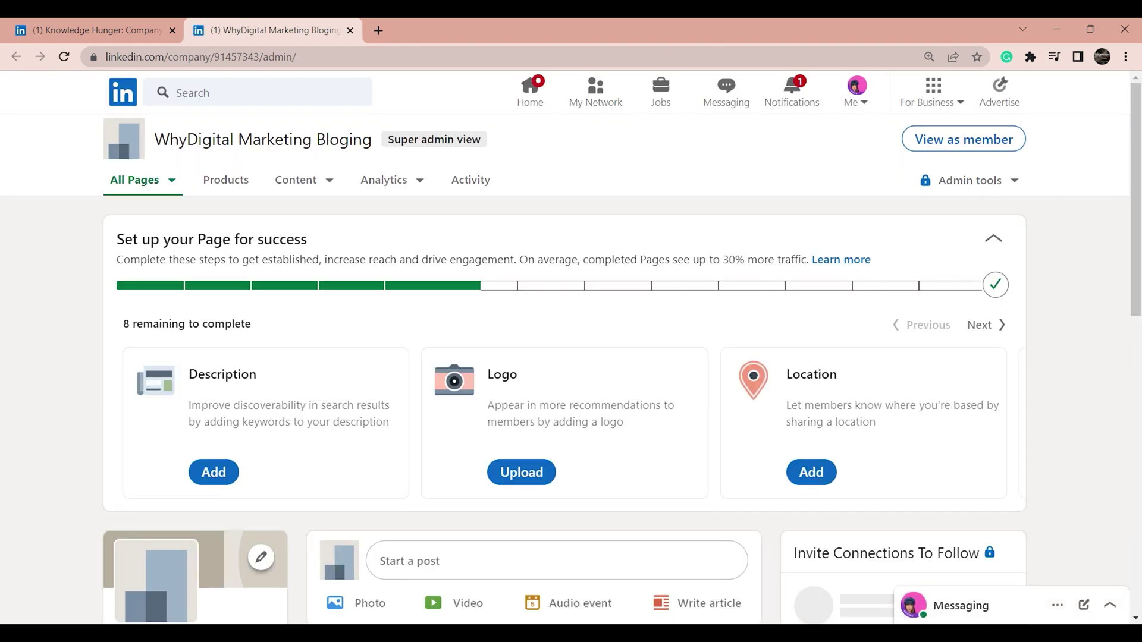
scroll(994, 150, "down", 2)
scroll(994, 150, "up", 2)
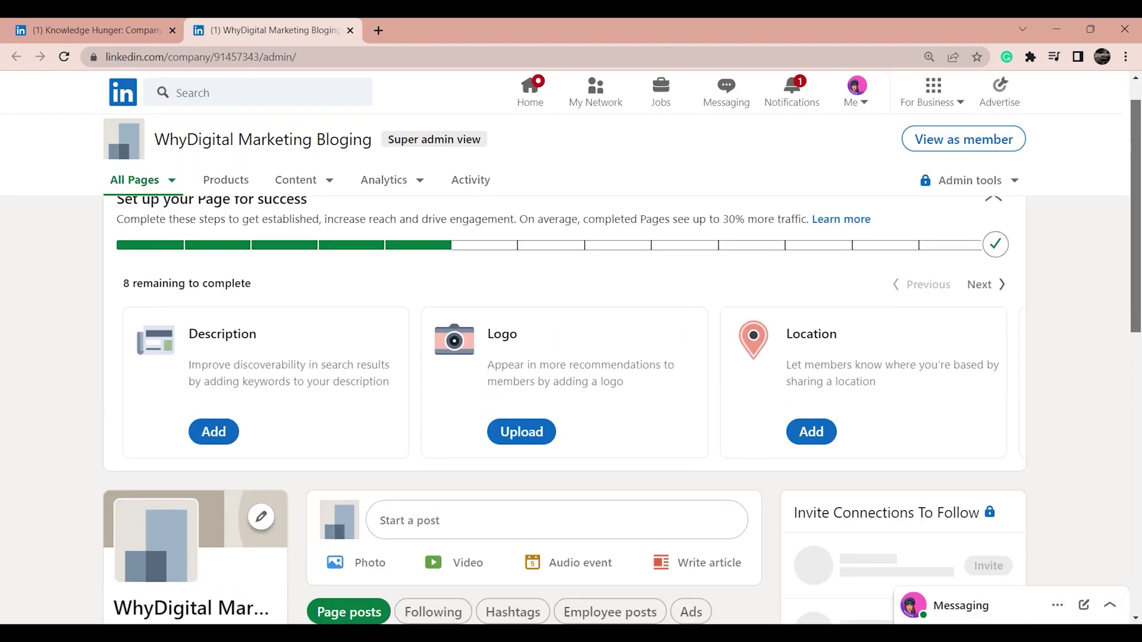
- Review the admin tools available for the WhyDigital Marketing Bloging page, including the Reach and Settings options
left_click(976, 182)
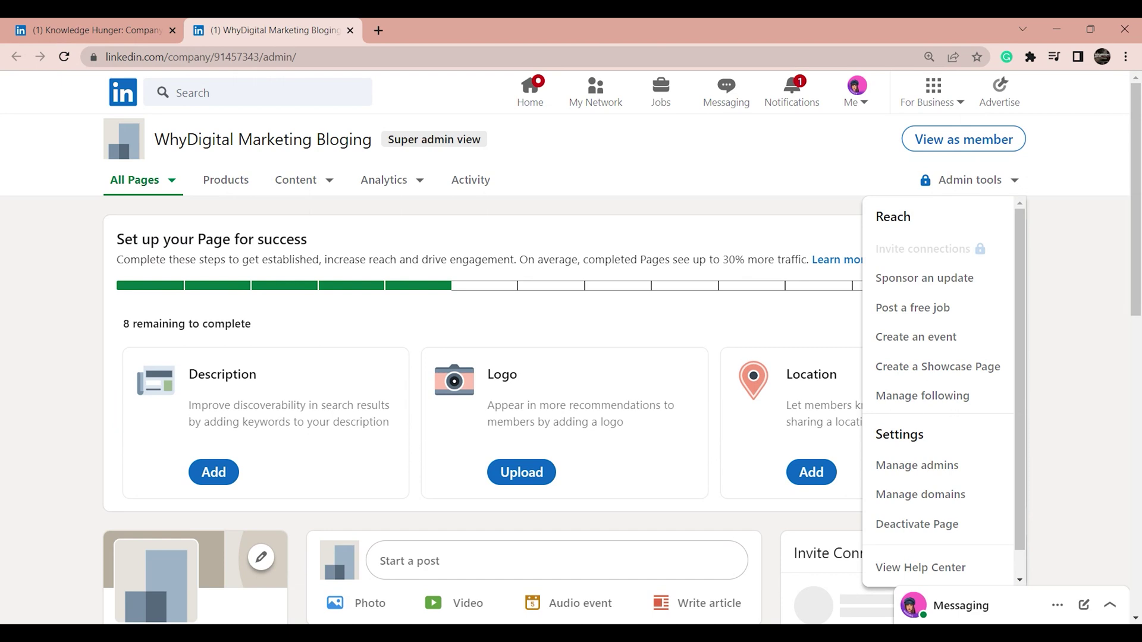
scroll(1029, 382, "down", 1)
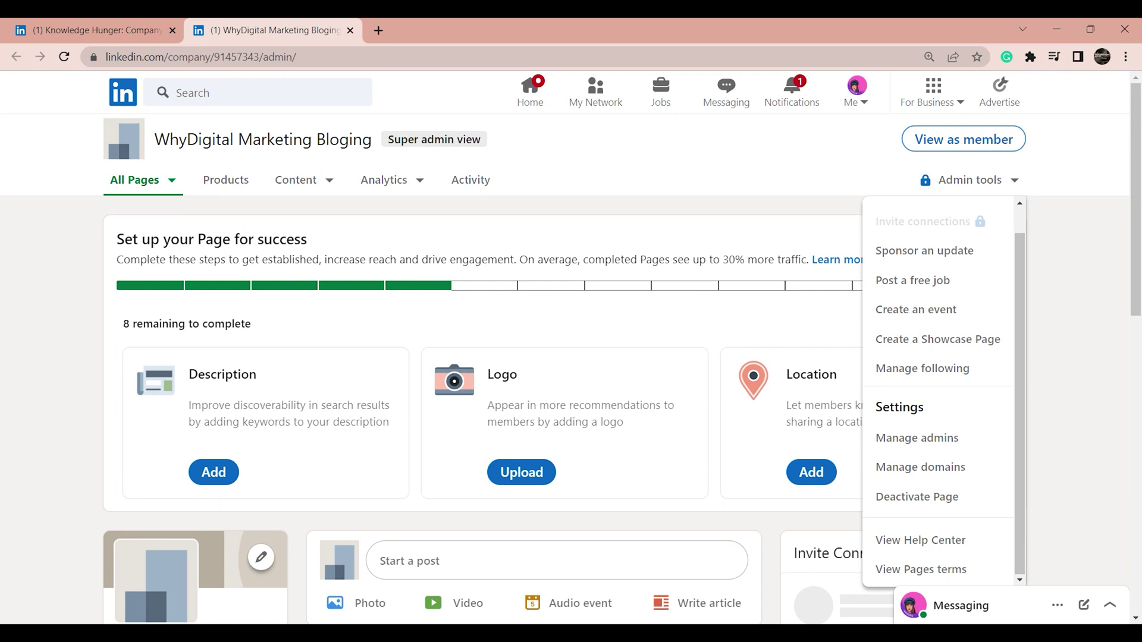
left_click(1121, 344)
left_click_drag(1136, 286, 1136, 382)
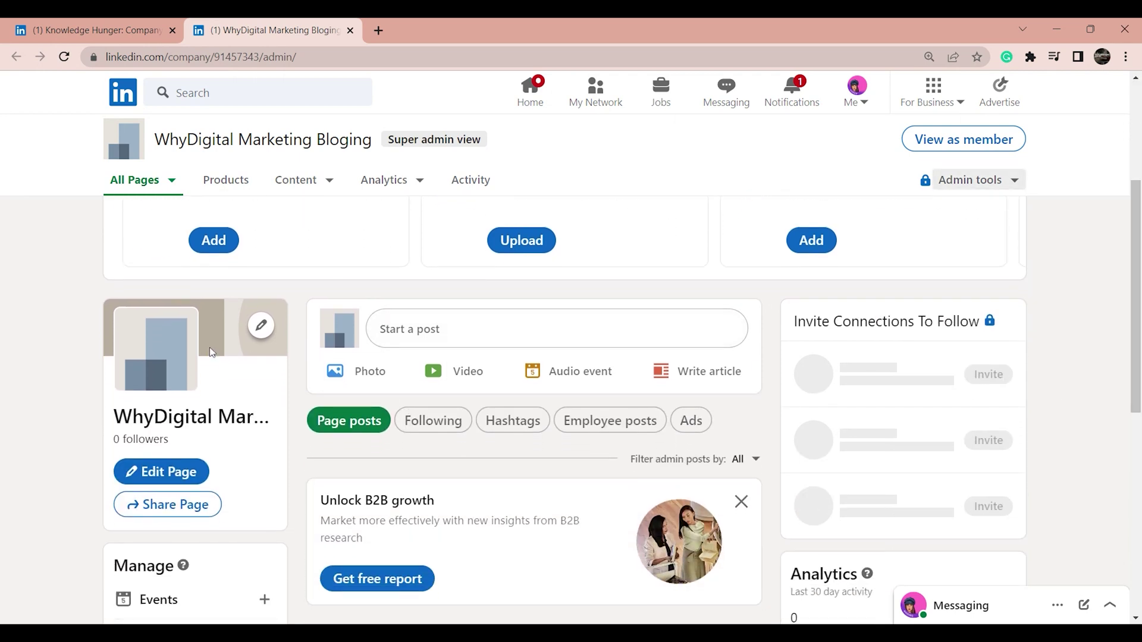
- View the Knowledge Hunger page as a member for comparison and return to the WhyDigital Marketing Bloging page
left_click(74, 21)
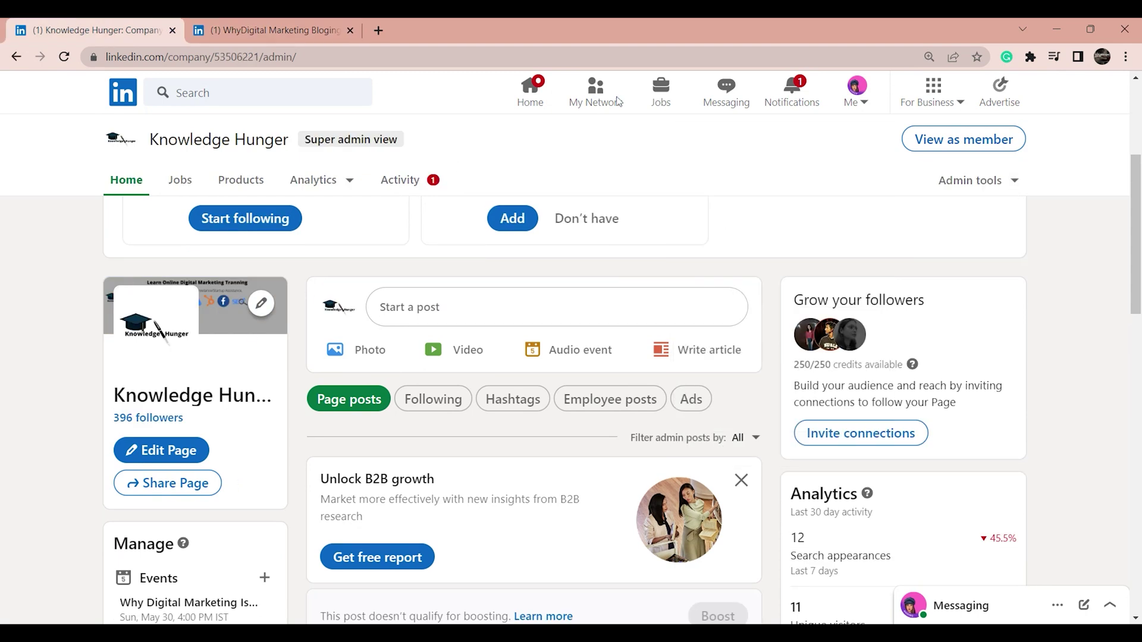
left_click(1001, 150)
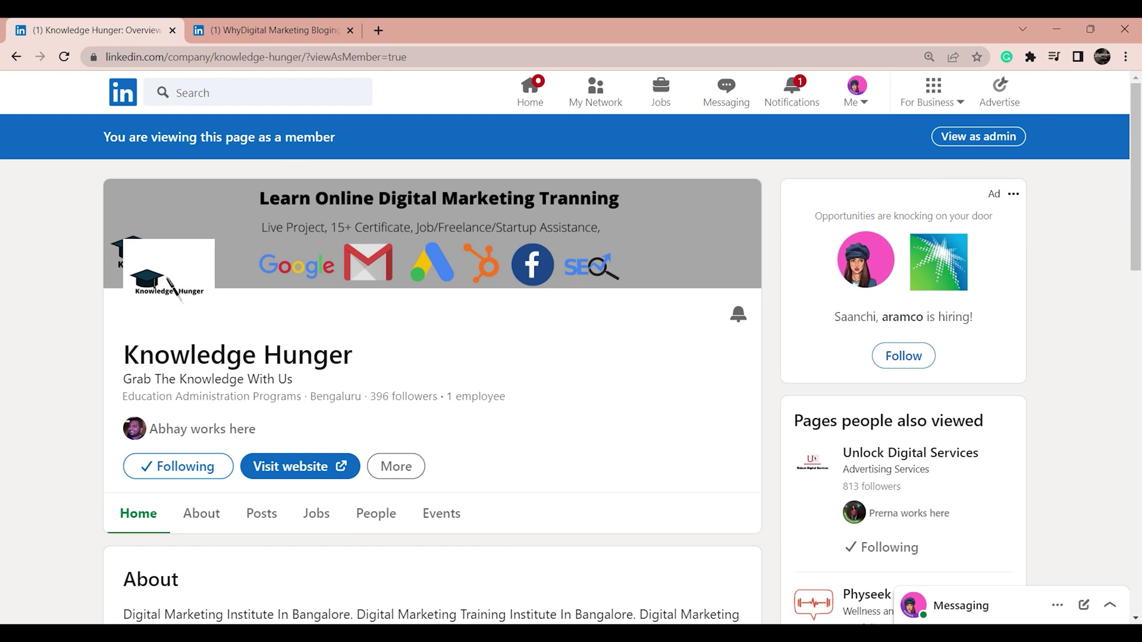
left_click(228, 24)
left_click(110, 24)
left_click(278, 21)
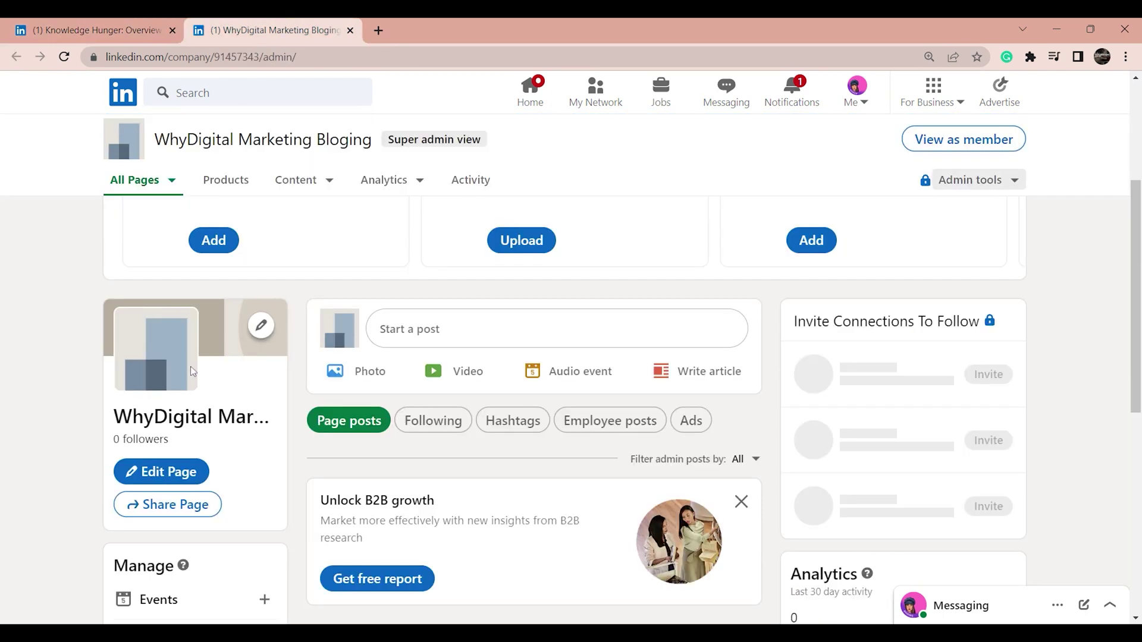
- Check the cover image upload option and briefly view the page's editable details, closing both without changes
left_click(261, 333)
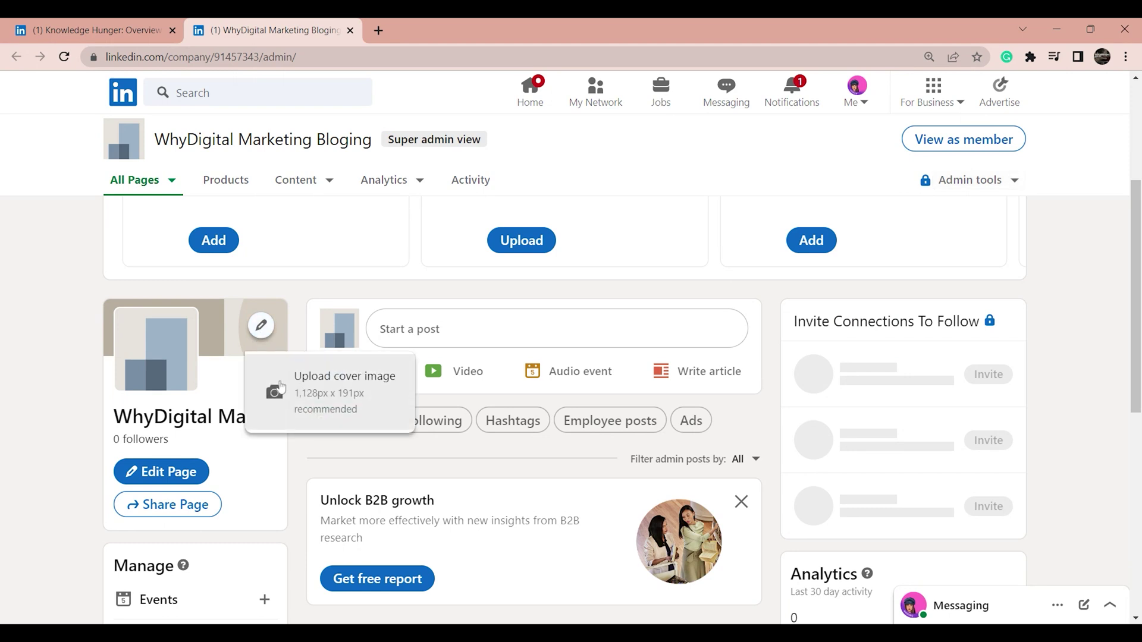
left_click(168, 365)
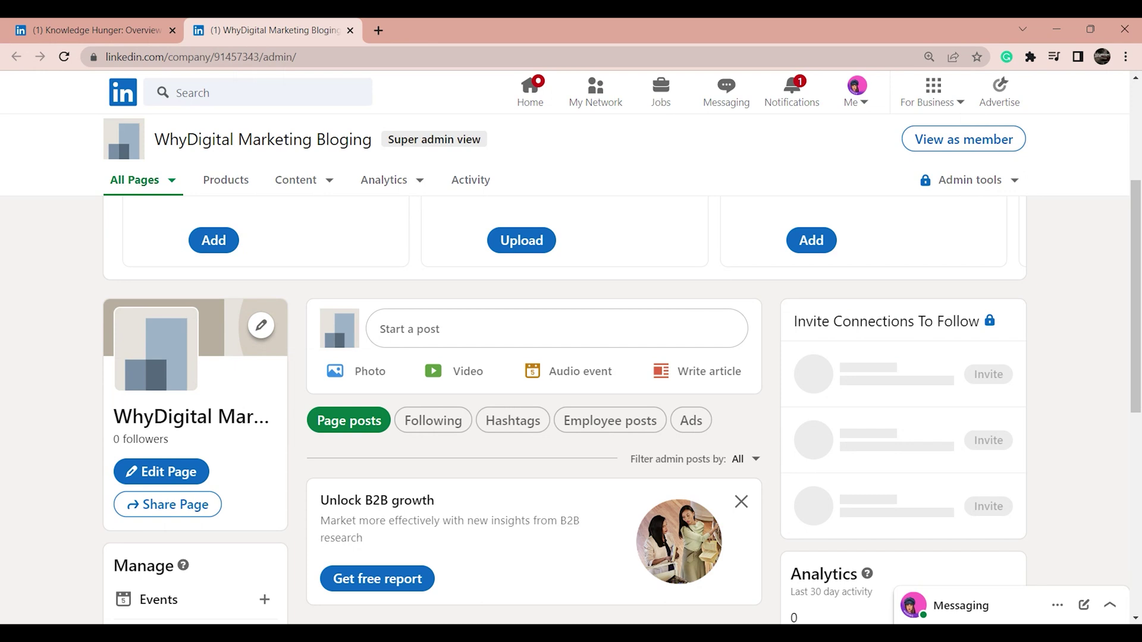
left_click(171, 472)
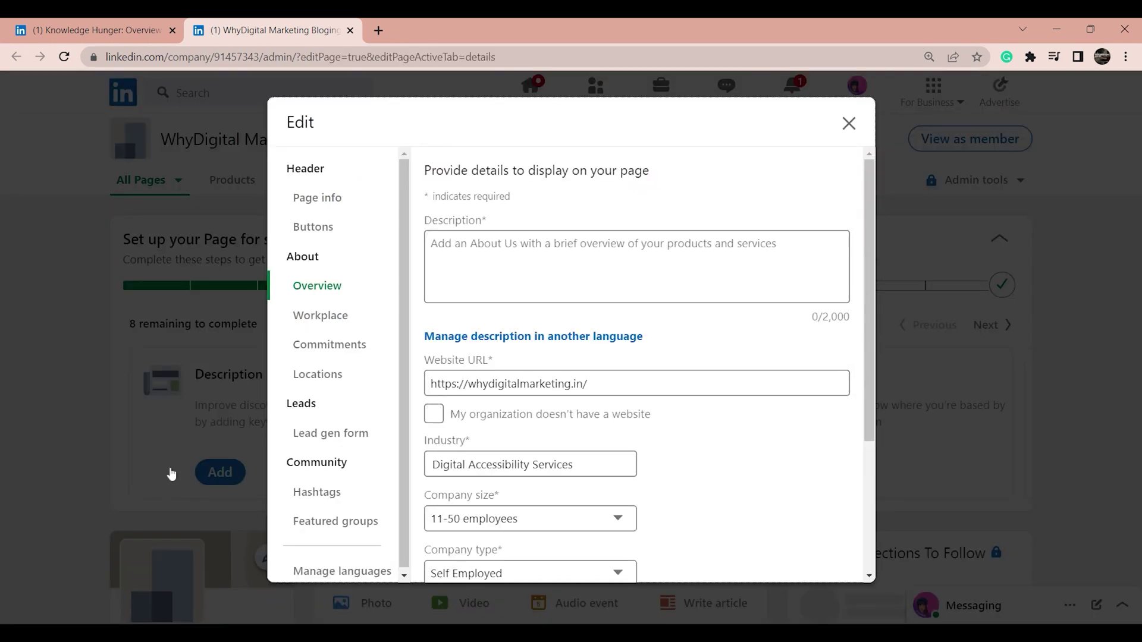
left_click(854, 126)
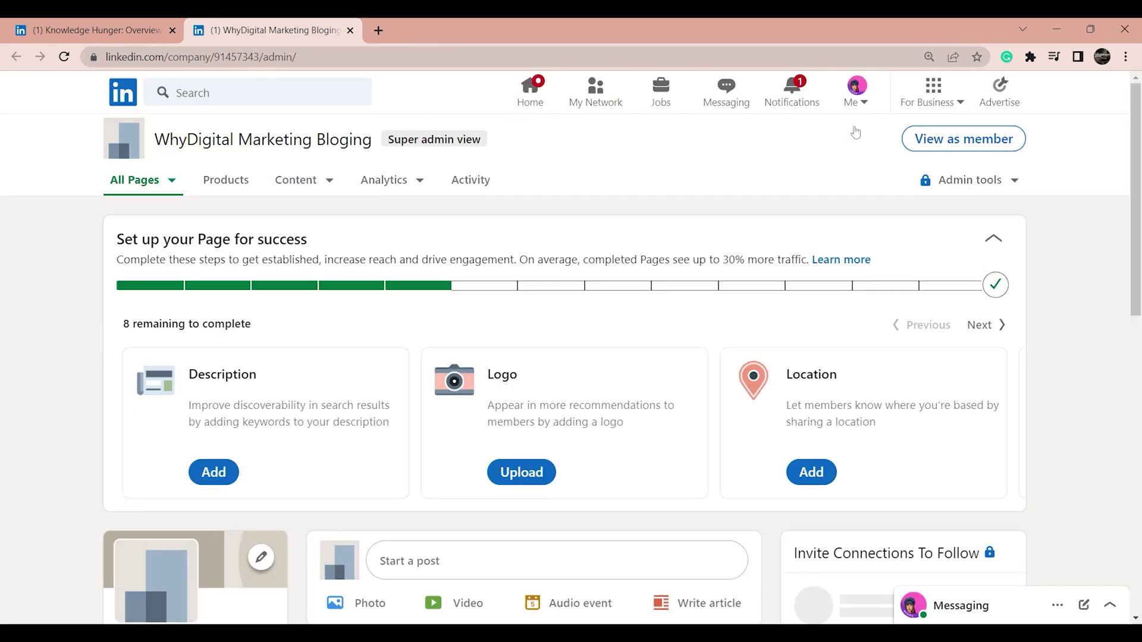
- Open the WhyDigital Marketing Bloging page for editing and examine its Page info and Buttons settings
scroll(571, 357, "down", 6)
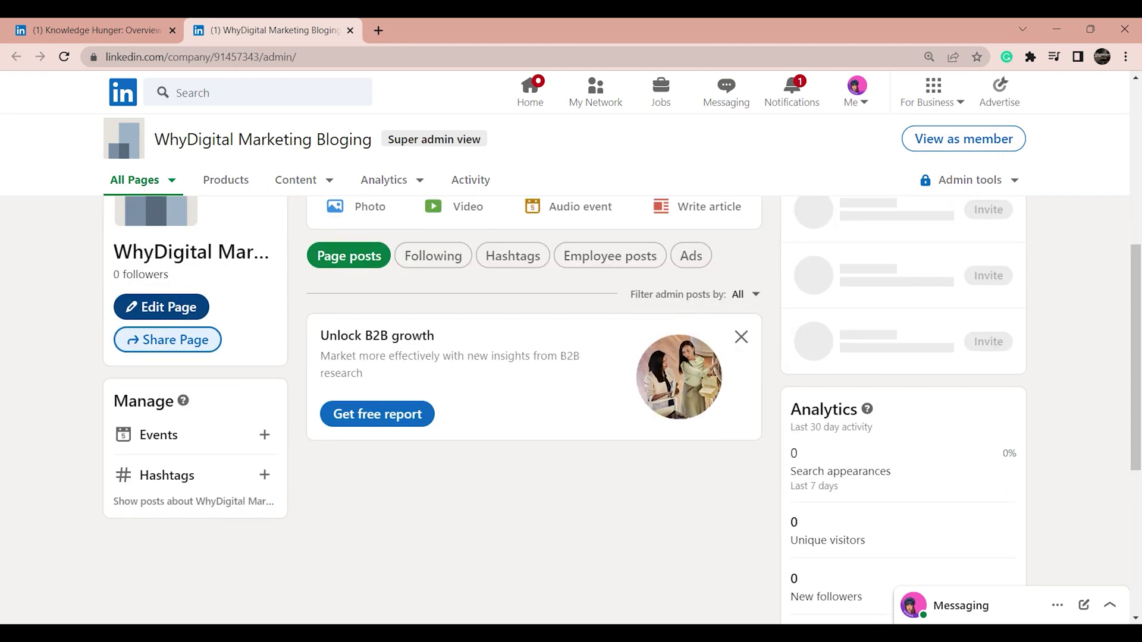
left_click(173, 308)
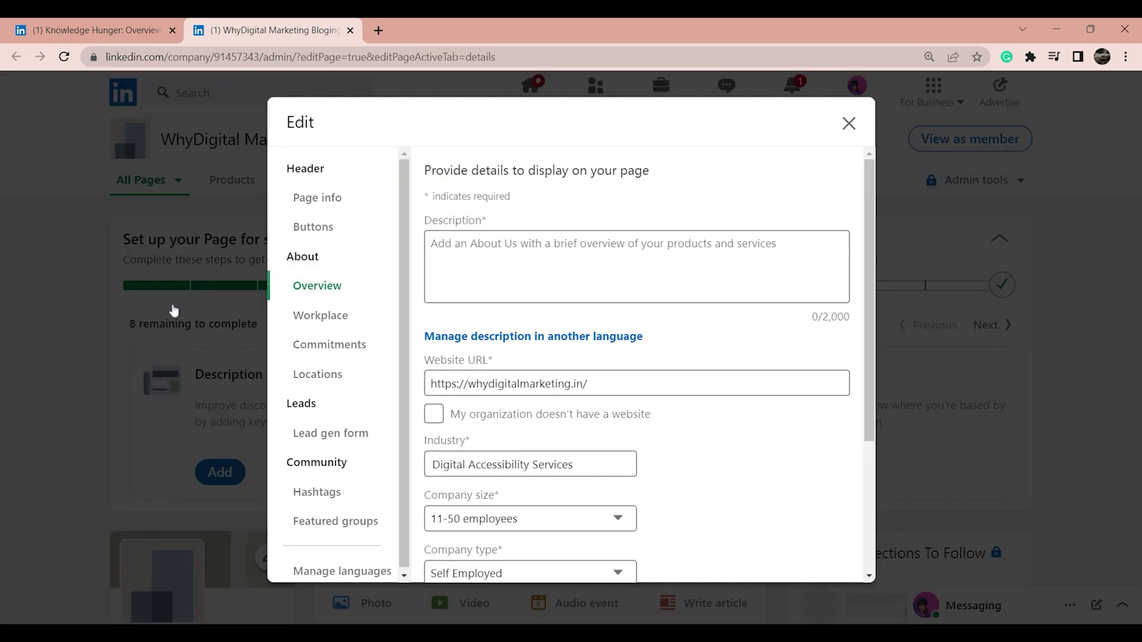
left_click(317, 205)
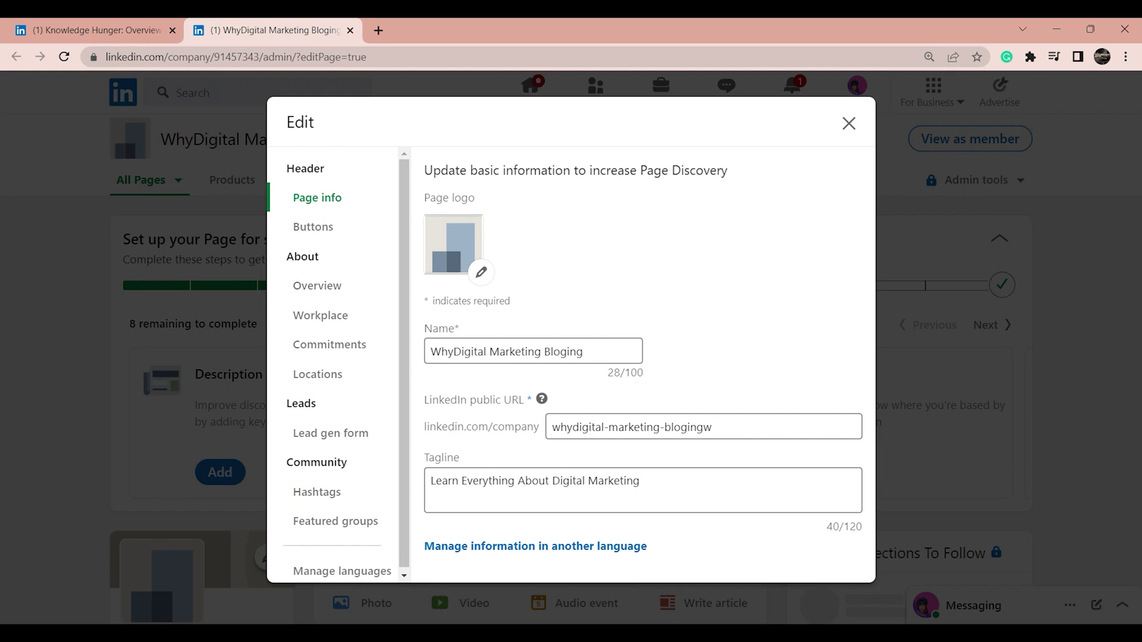
left_click(329, 232)
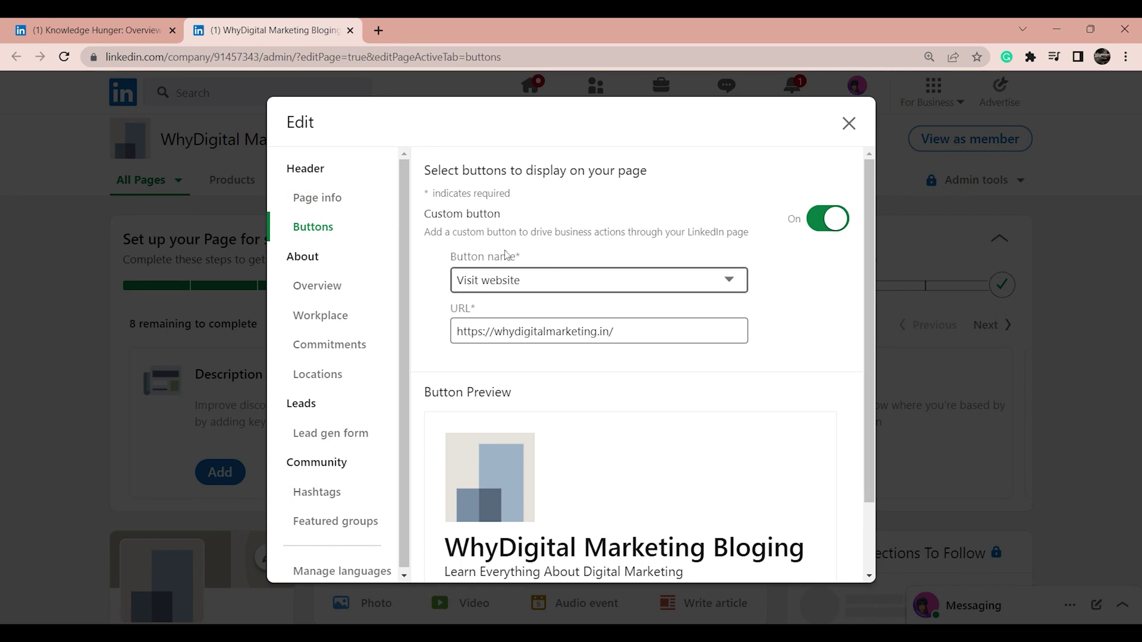
- Test the Visit website link on the Knowledge Hunger page, close the website, and return to the custom button settings
left_click(89, 30)
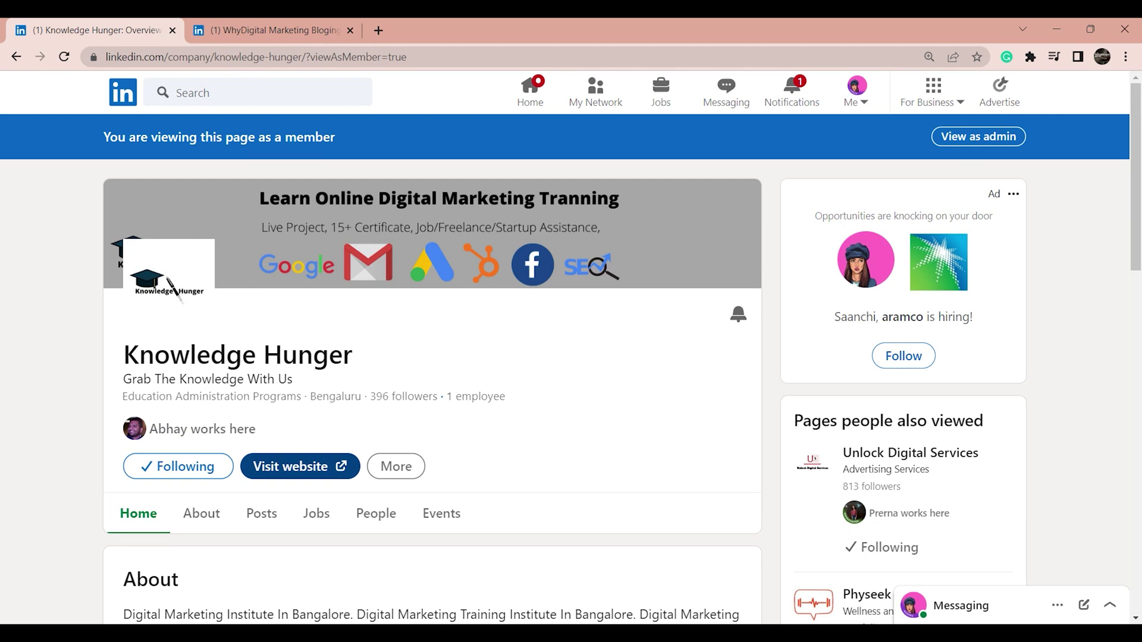
left_click(265, 469)
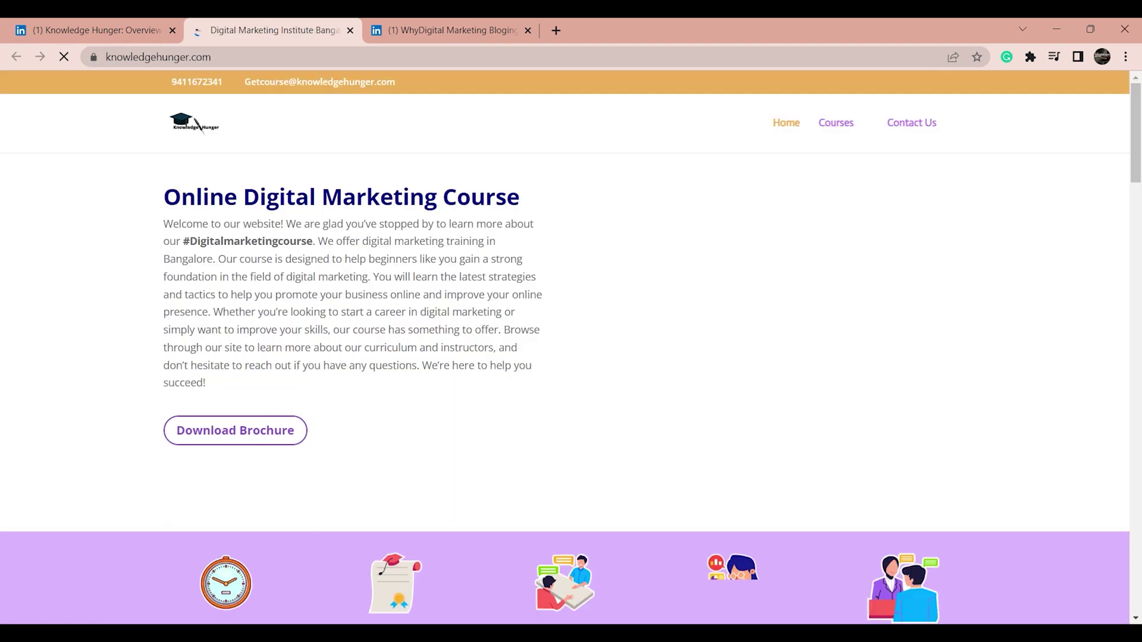
left_click(350, 30)
left_click(253, 27)
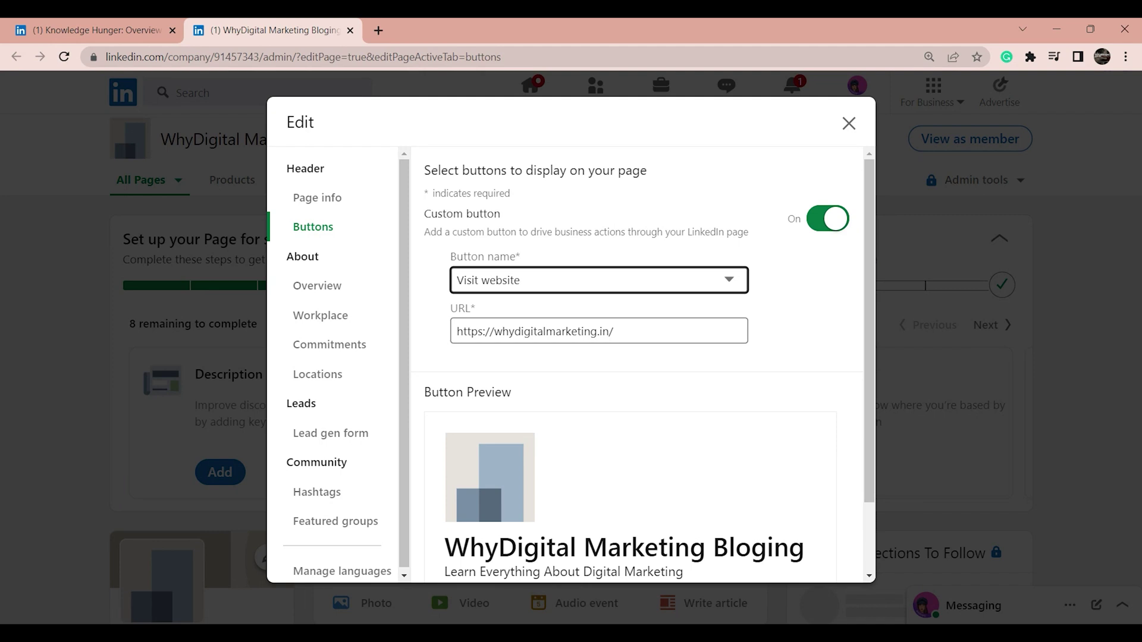
- Open the Overview description for editing and consult the About text on the Knowledge Hunger page as an example
left_click(338, 285)
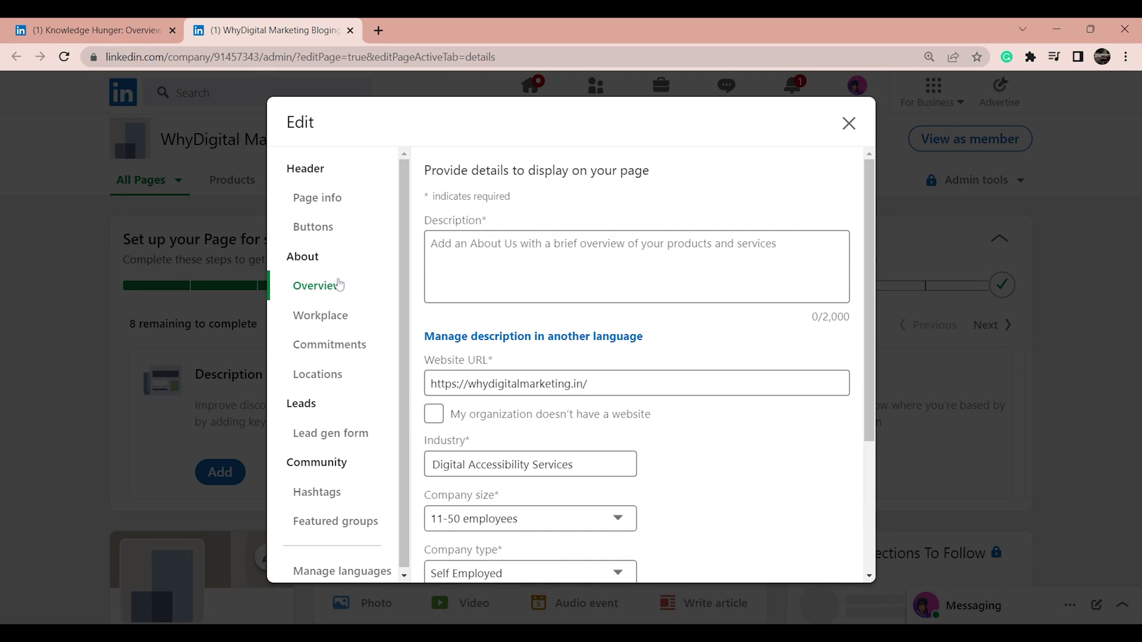
left_click(553, 266)
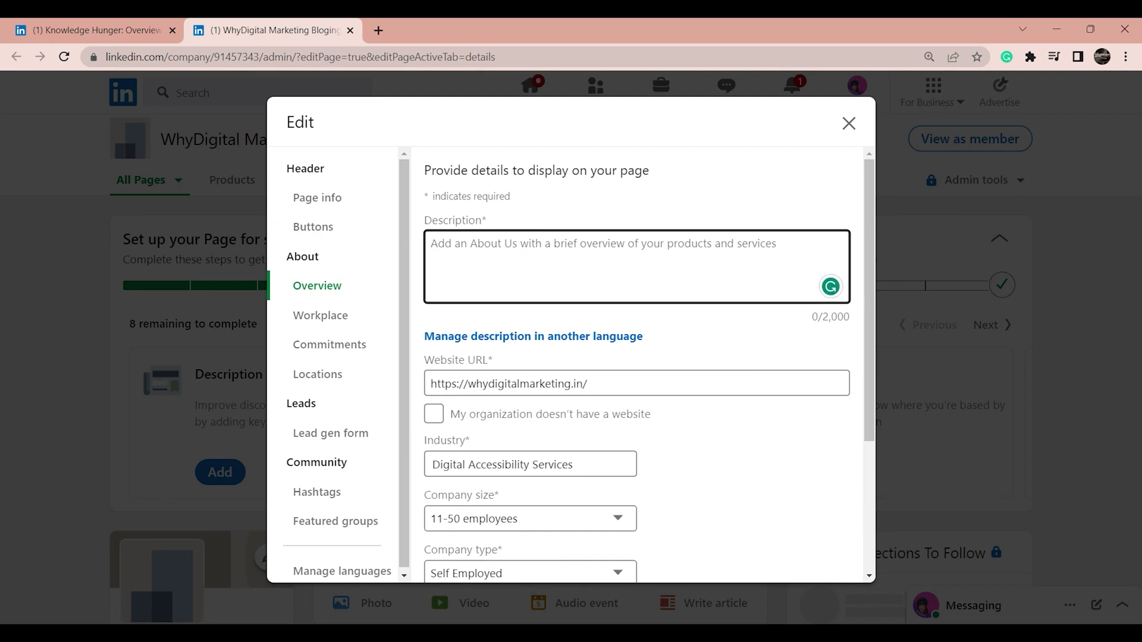
left_click(131, 27)
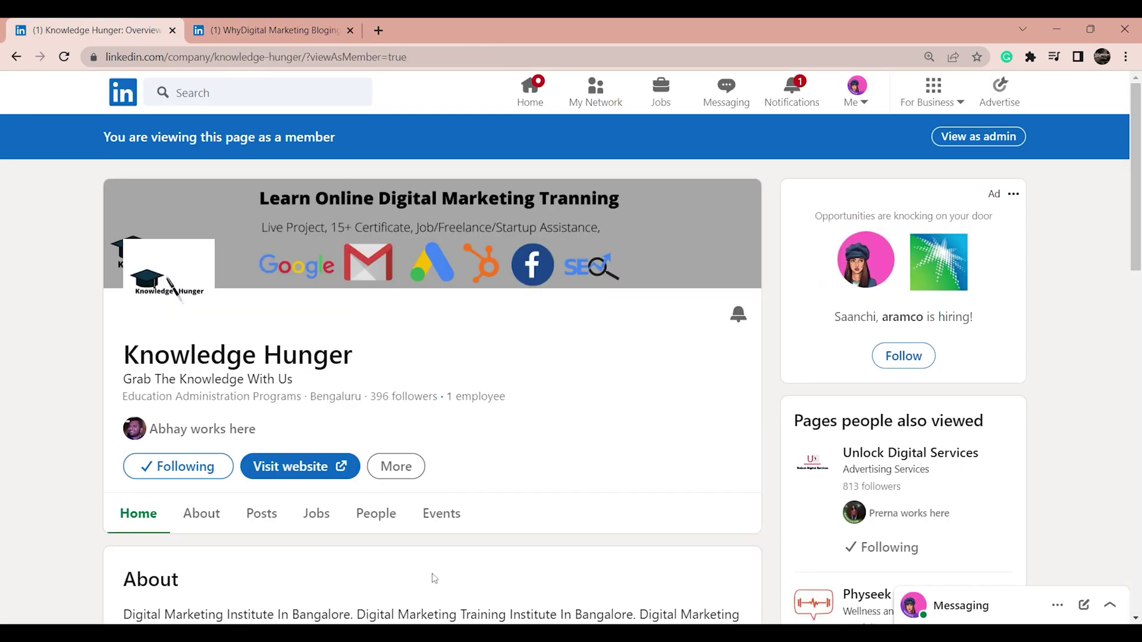
scroll(166, 449, "down", 4)
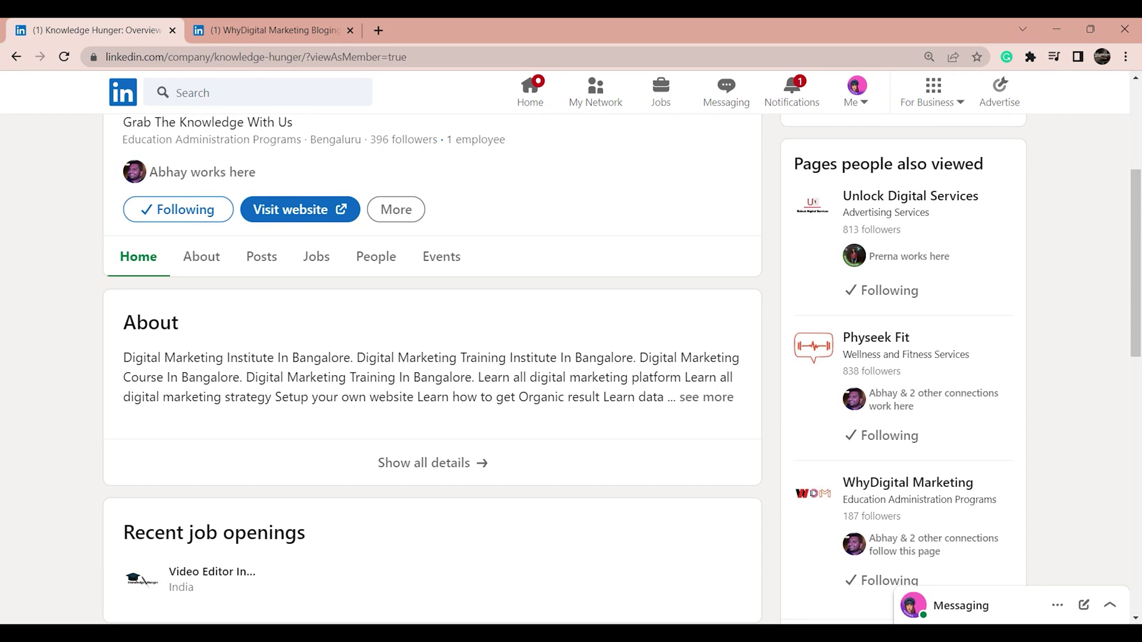
- Review the remaining Overview fields of the WhyDigital Marketing Bloging page and check the additional options on the Knowledge Hunger page
left_click(270, 24)
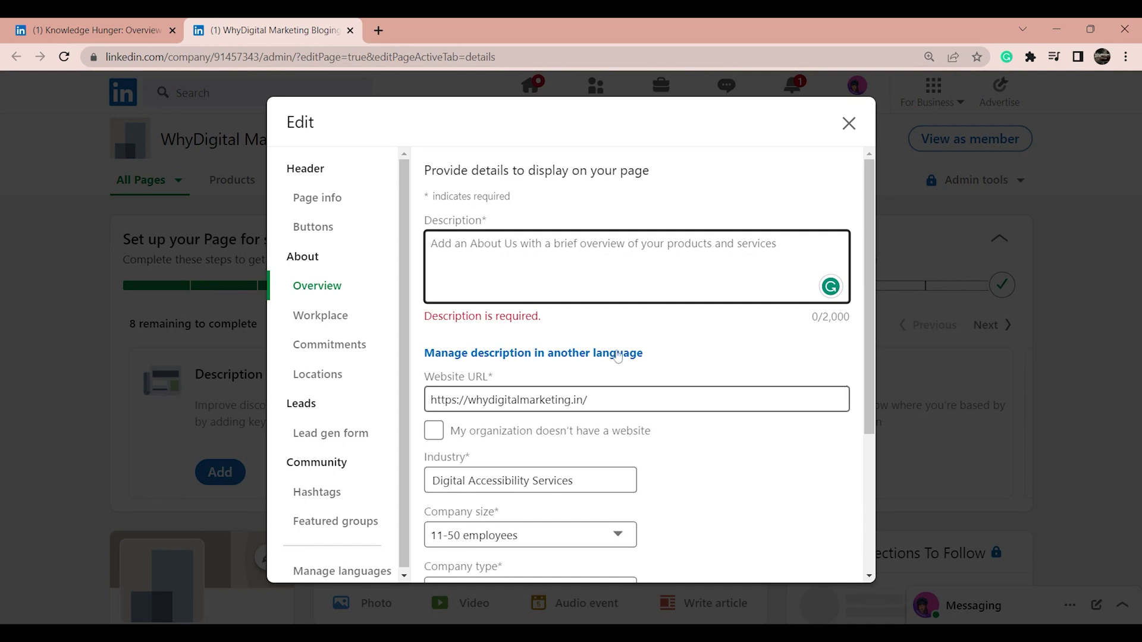
left_click_drag(868, 333, 842, 481)
left_click(530, 428)
key("Tab")
left_click(96, 30)
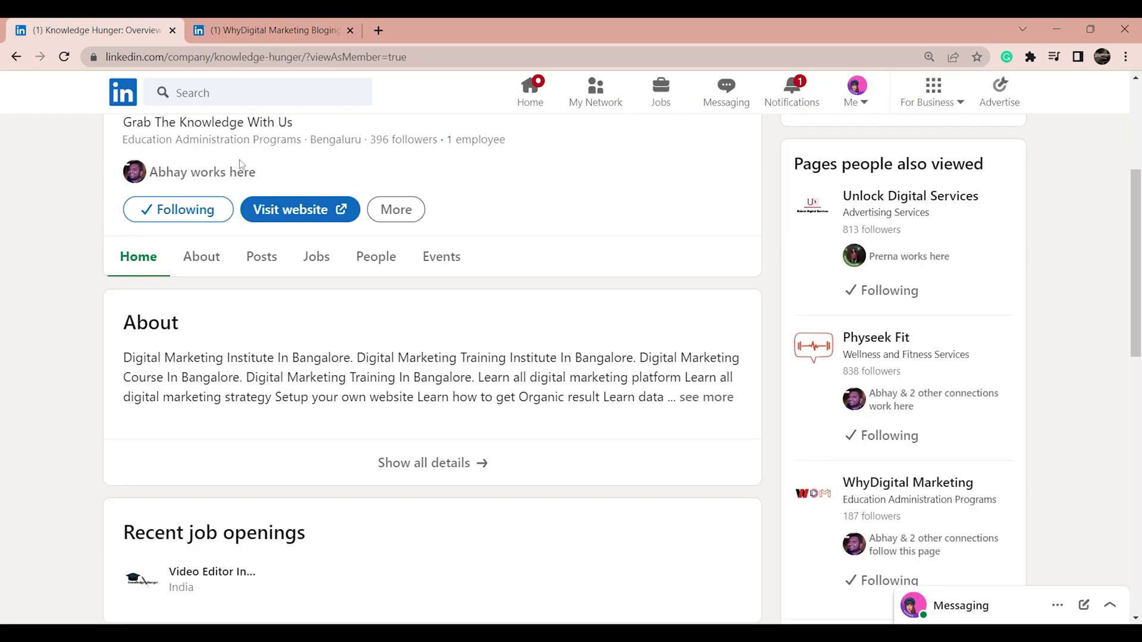
left_click(403, 219)
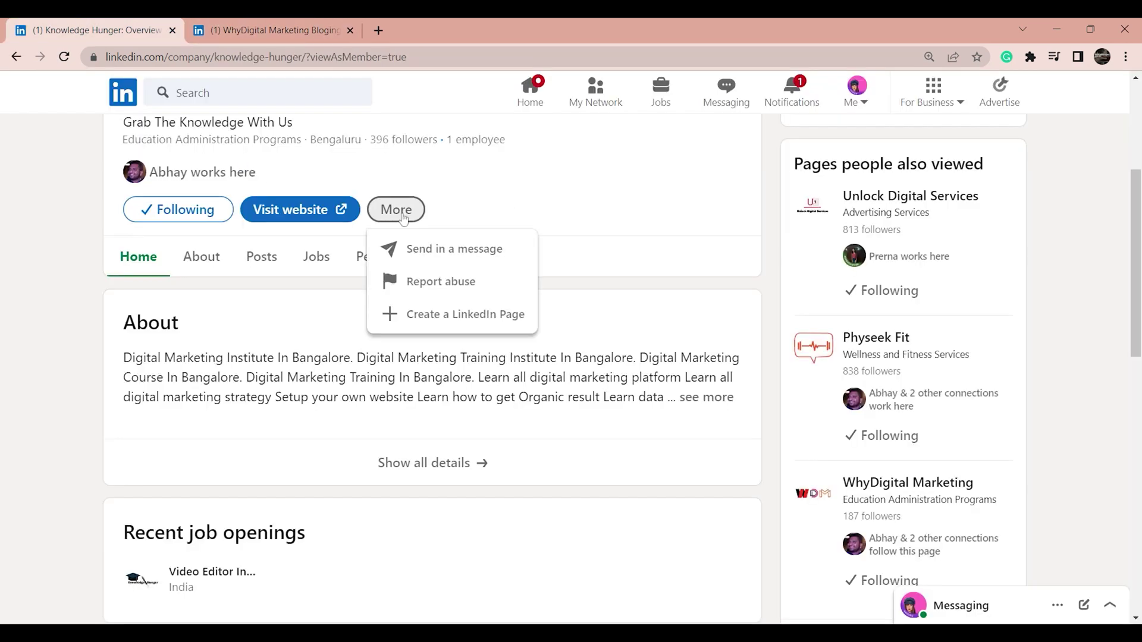
left_click(307, 33)
- Add the specialty "digital marketing" to the Overview, try to save it, and discard the edits
key("Tab")
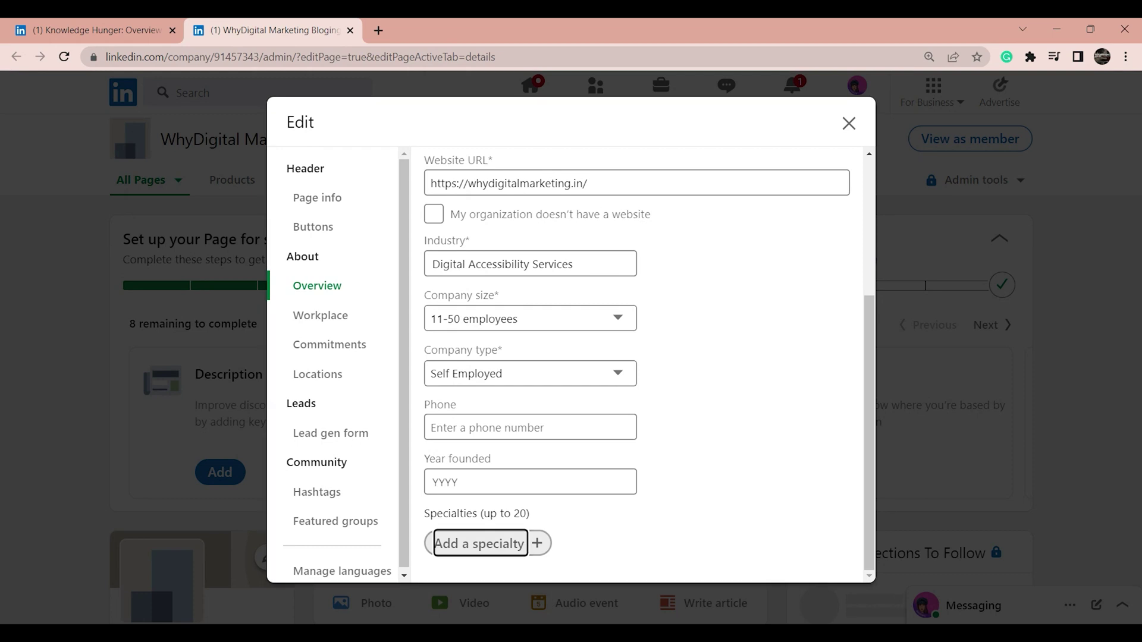
key("Return")
type("digit")
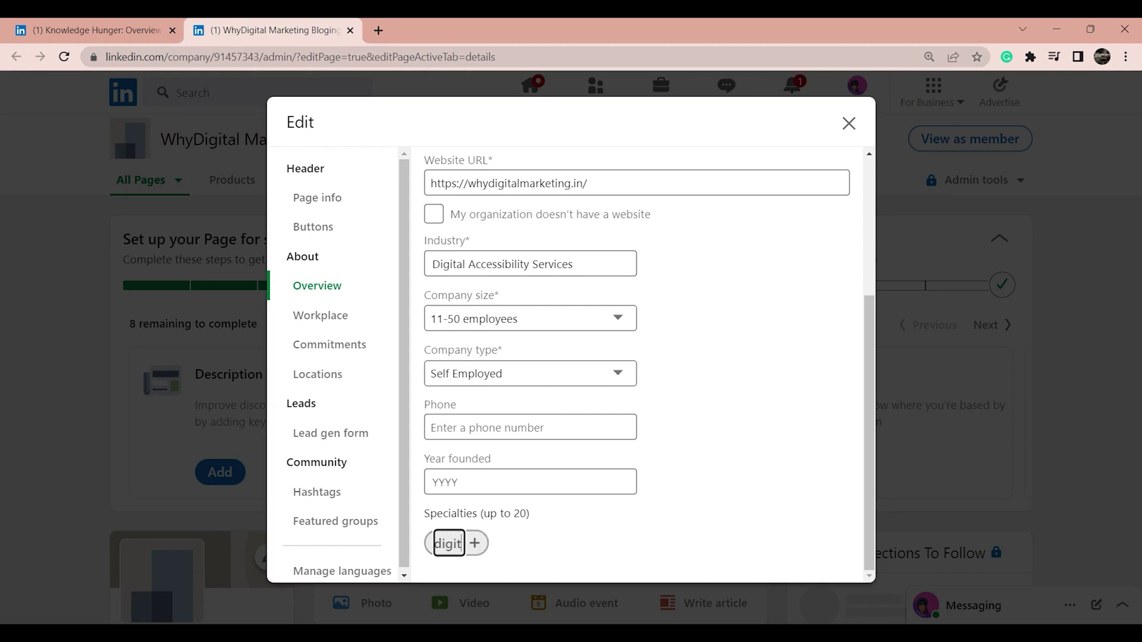
type("al marketing")
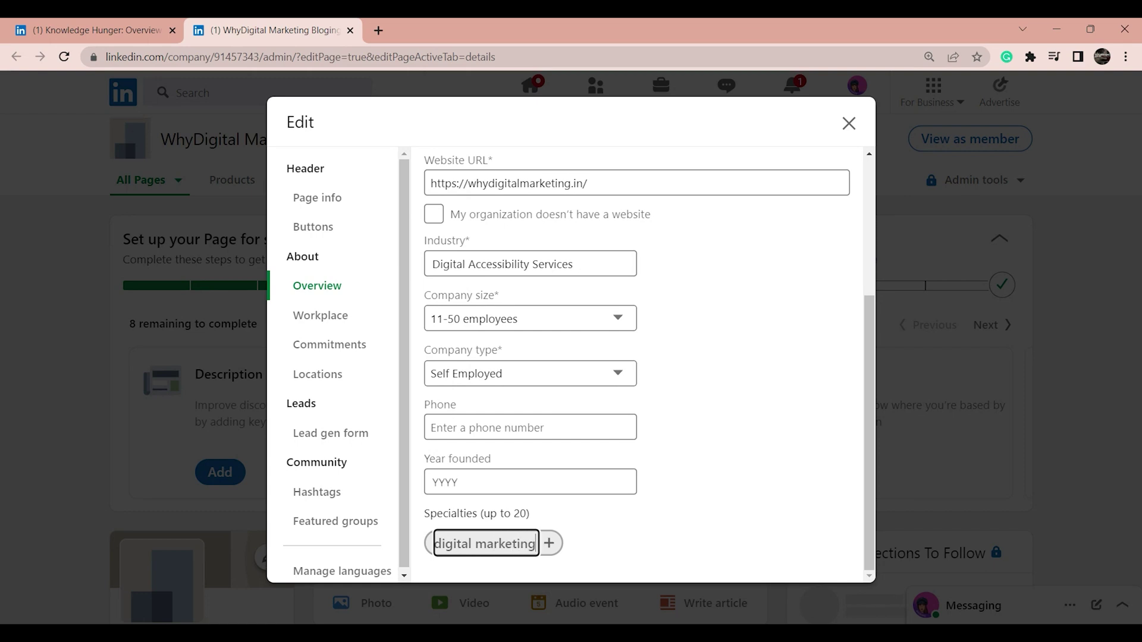
key("Return")
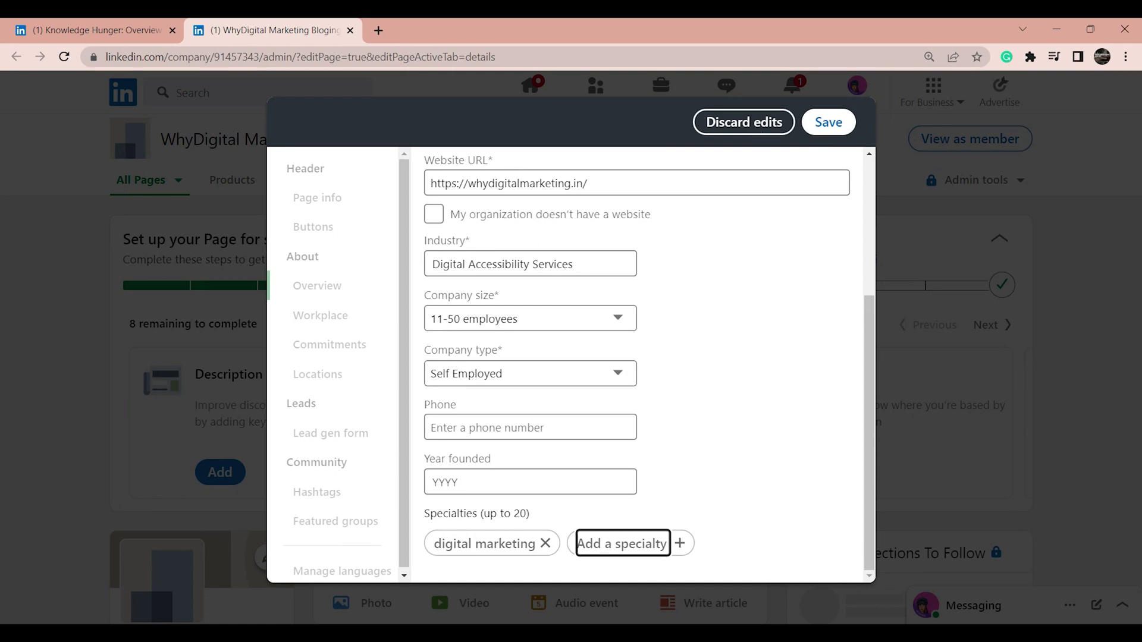
left_click(844, 133)
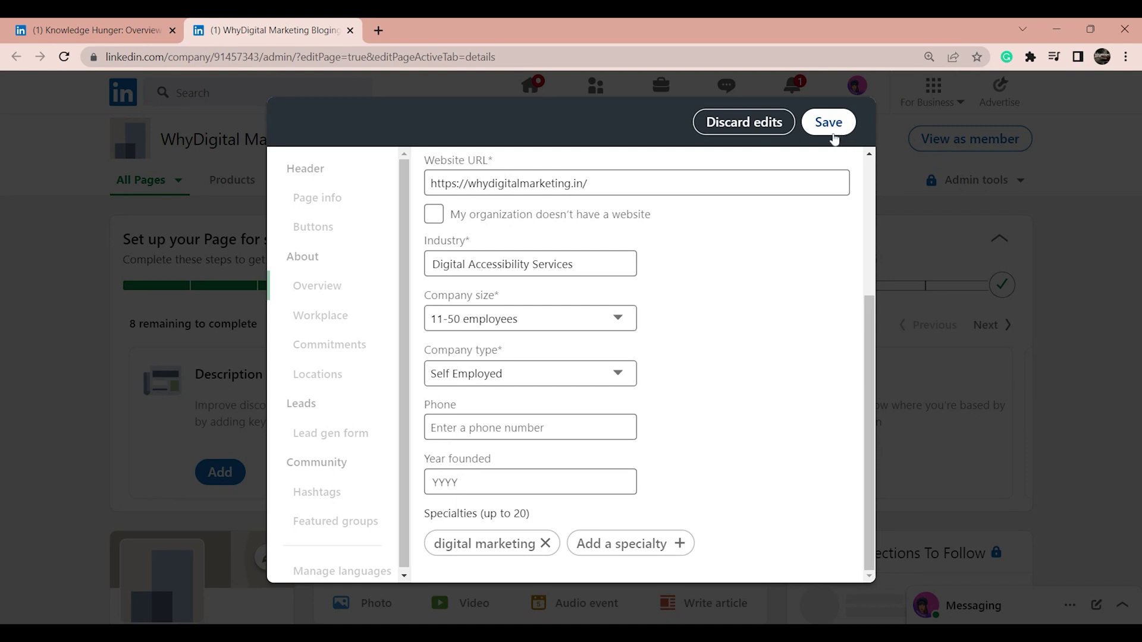
left_click(868, 222)
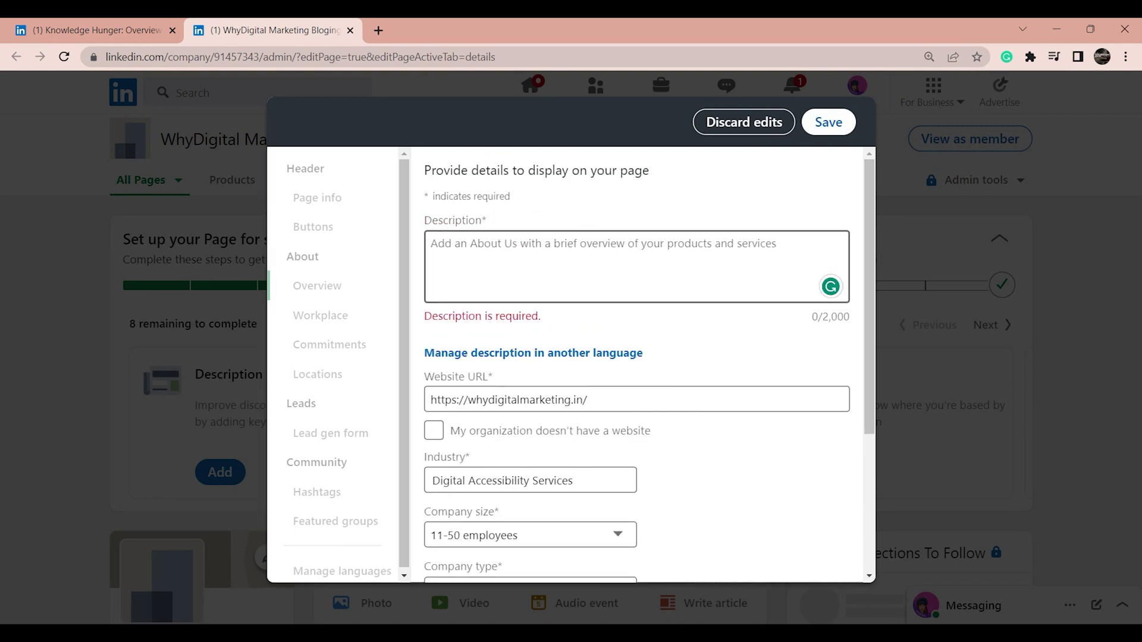
left_click(743, 122)
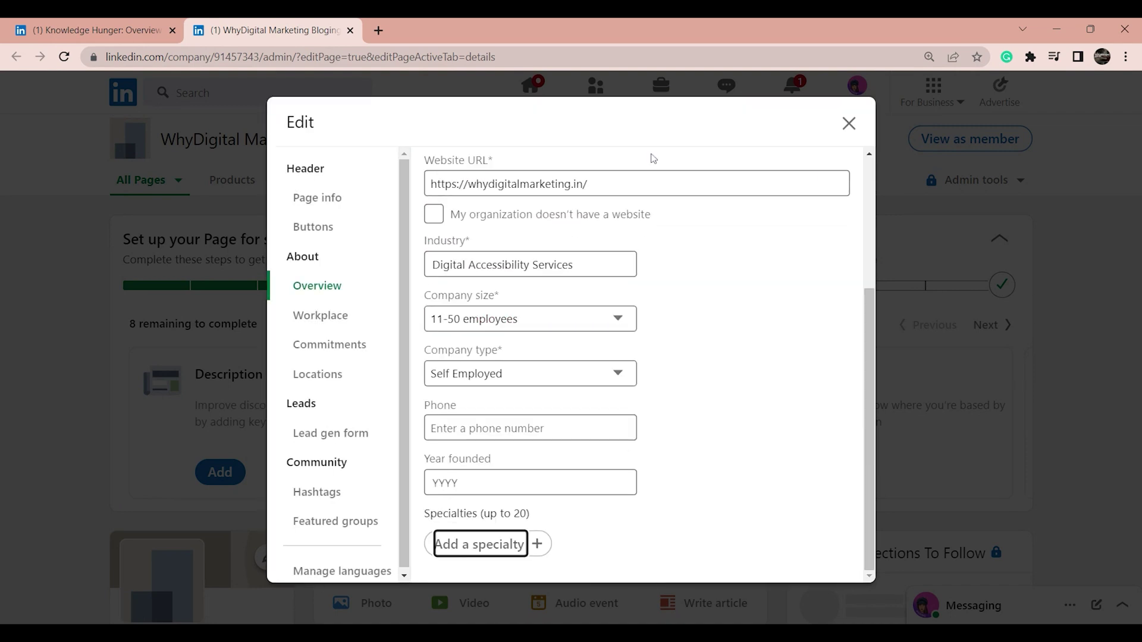
- Turn on the Workplace module, set the primary workplace policy to Hybrid, and discard the edits
left_click(321, 316)
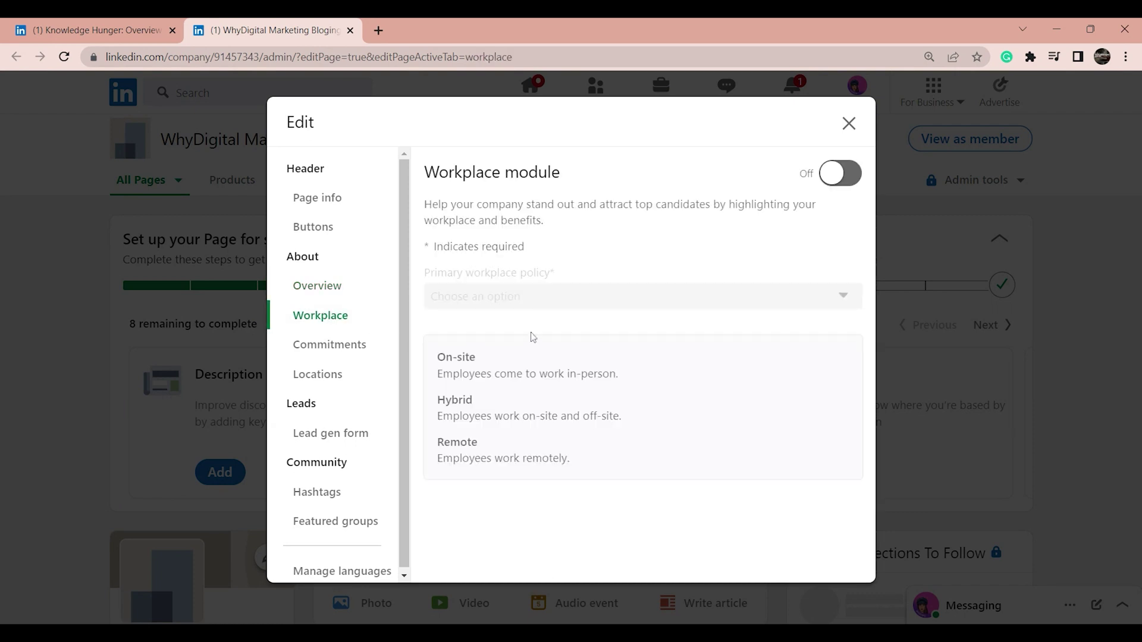
left_click(828, 182)
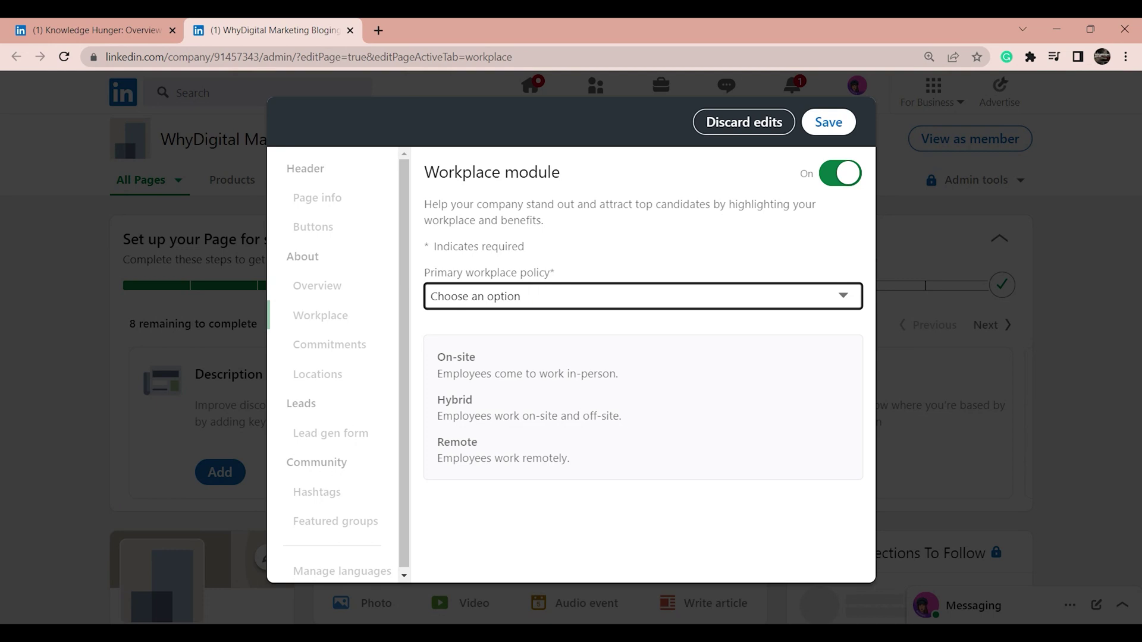
left_click(477, 358)
left_click(479, 379)
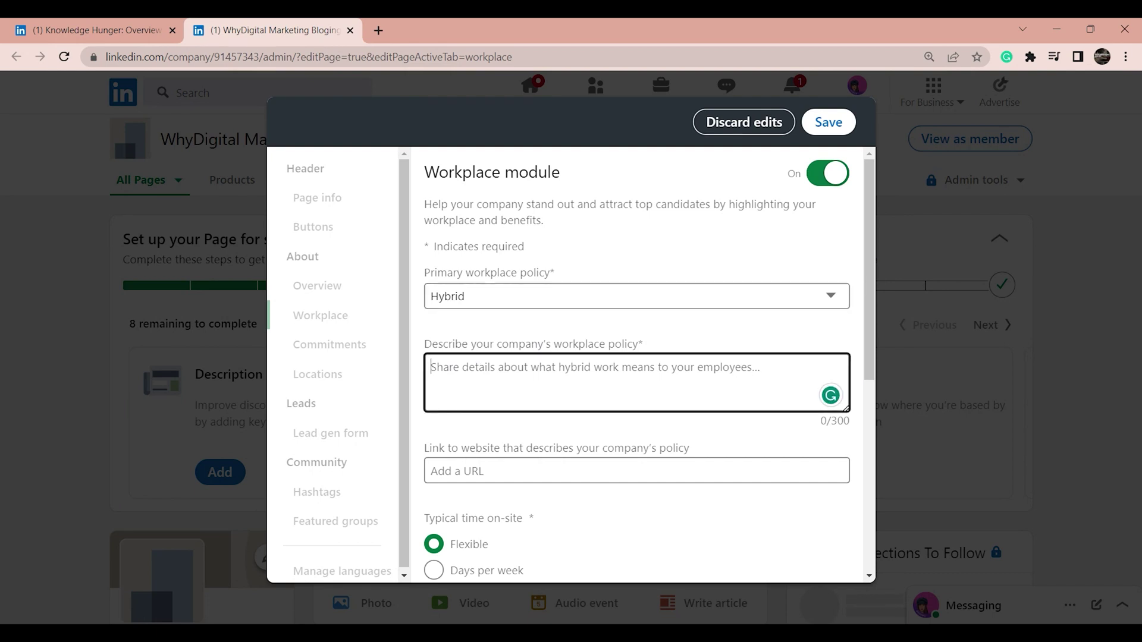
left_click(470, 481)
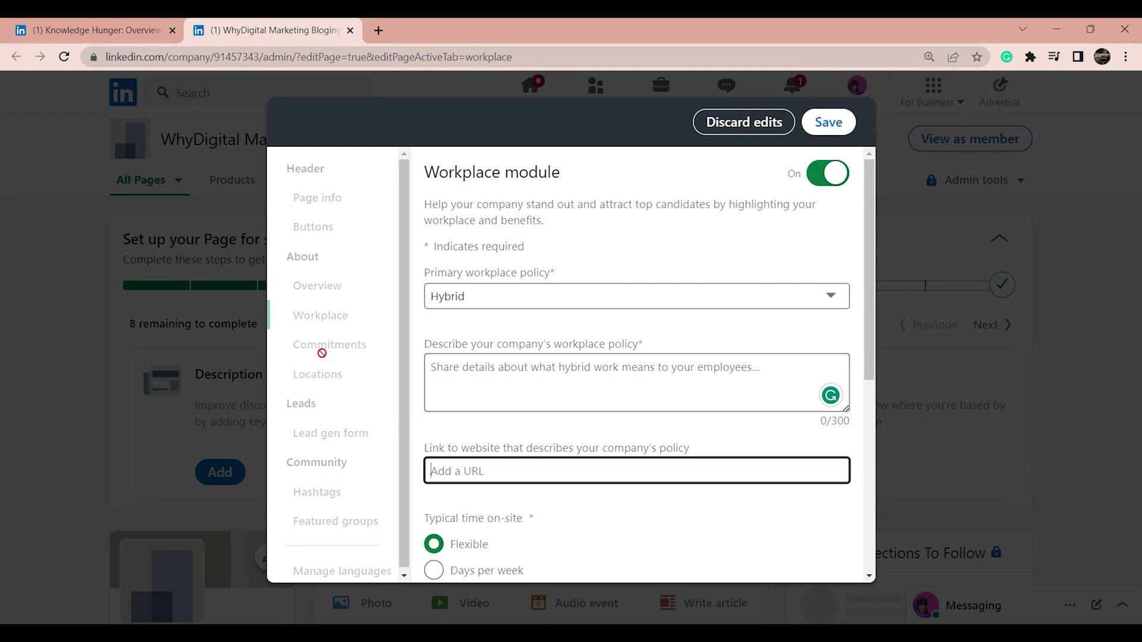
left_click_drag(443, 221, 478, 220)
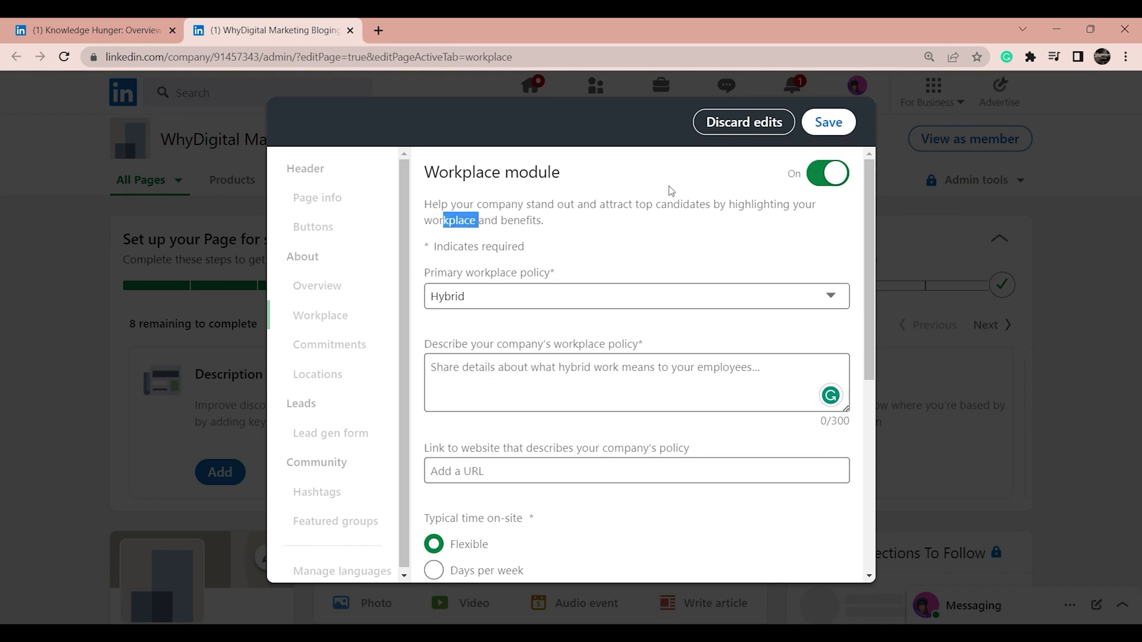
left_click(753, 128)
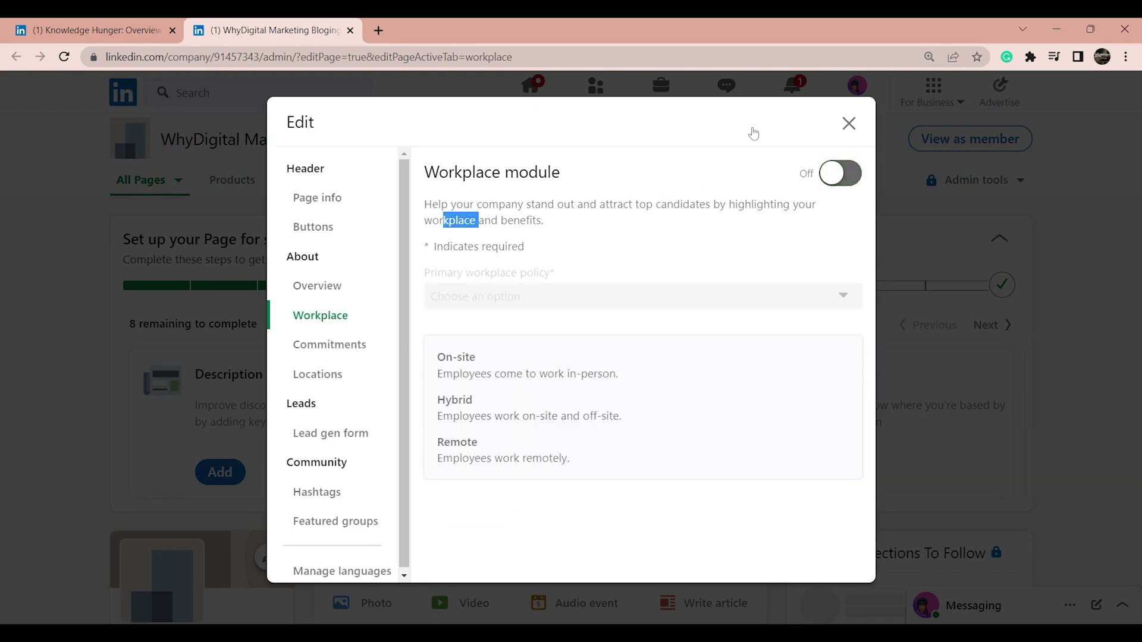
- Review the Commitments guidelines and examine the fields for adding a primary location
left_click(330, 345)
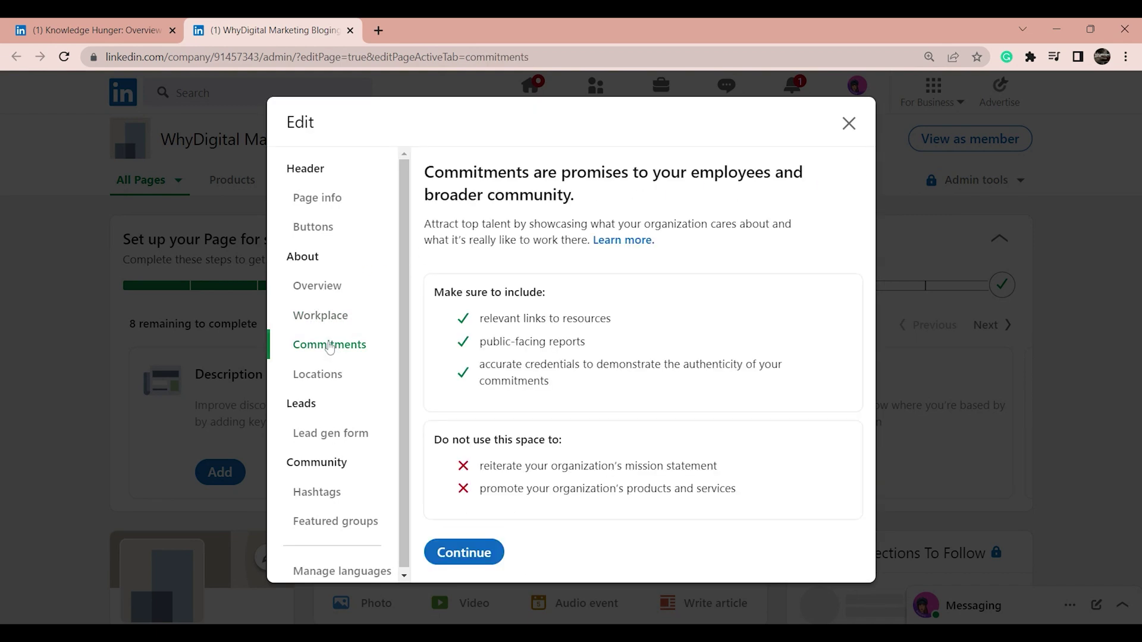
left_click(327, 375)
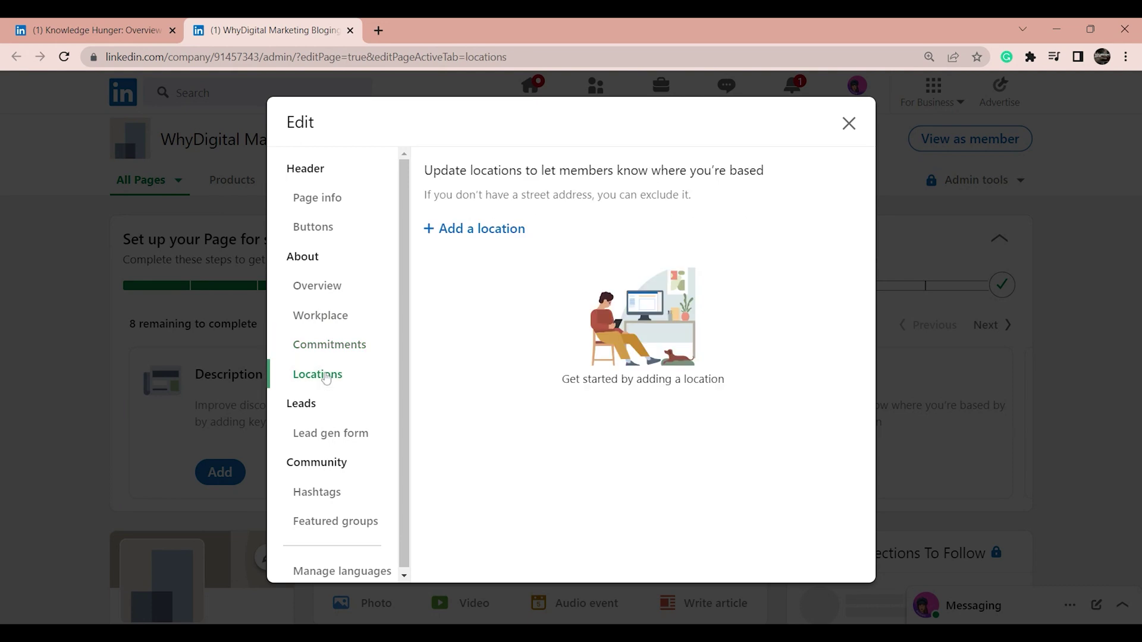
left_click(472, 226)
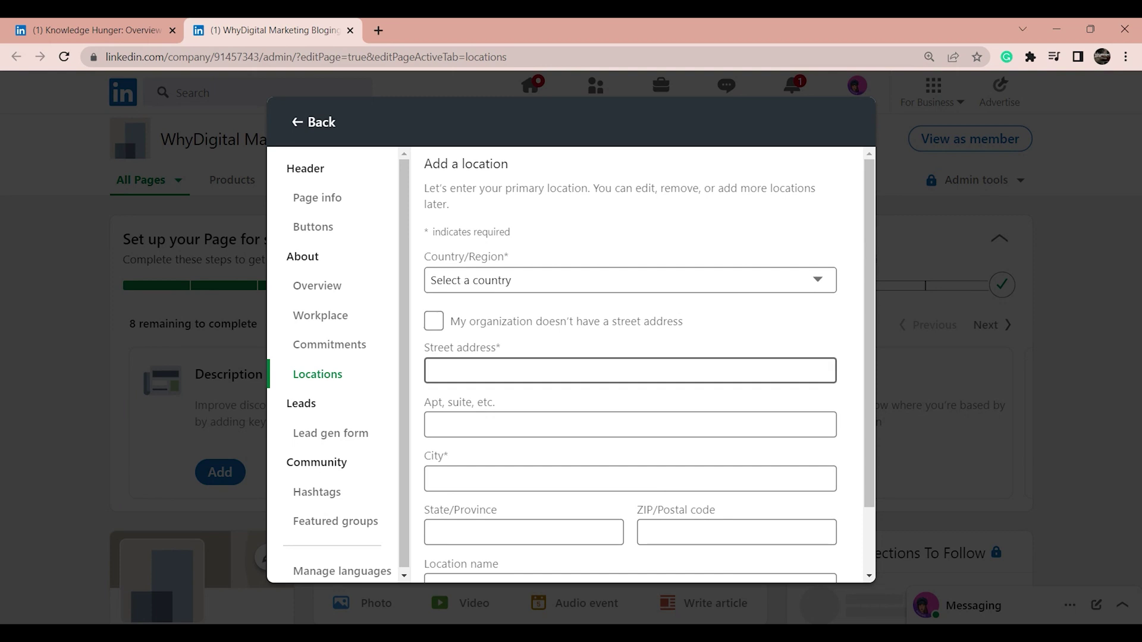
scroll(863, 329, "down", 2)
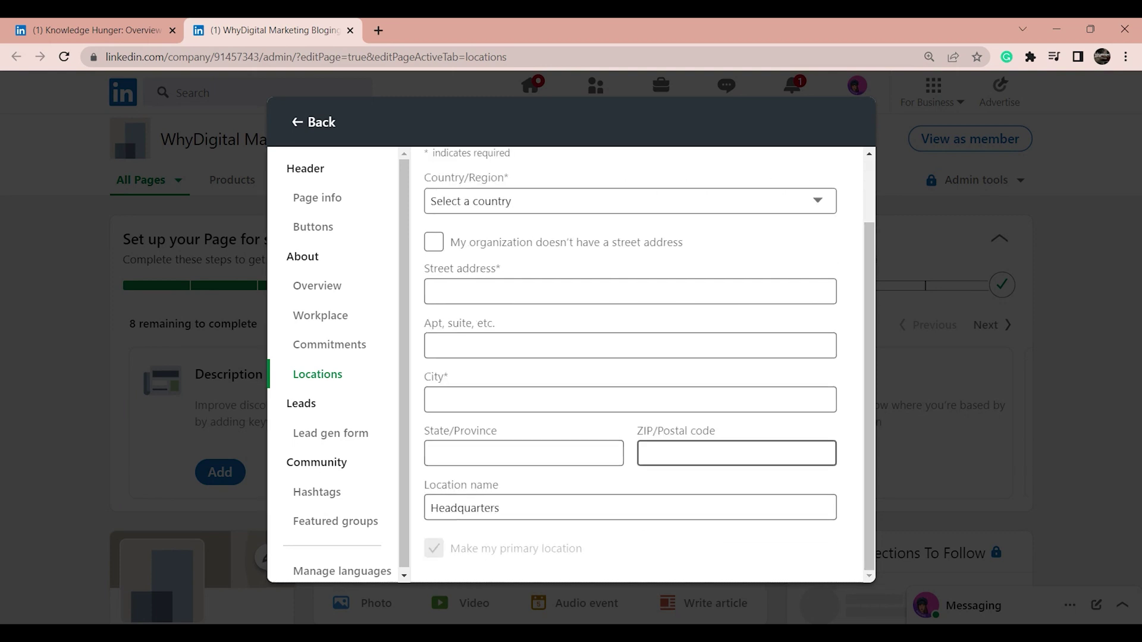
- Turn on the lead gen form, choose Request free demo as its CTA, review the required fields, and discard the edits
left_click(330, 439)
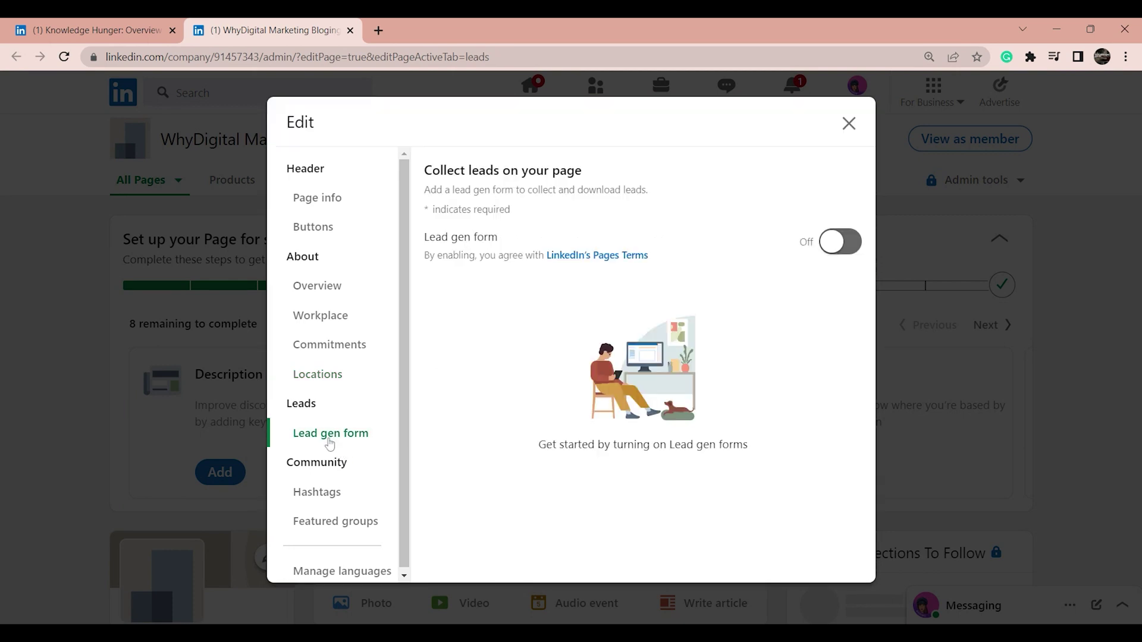
left_click(856, 243)
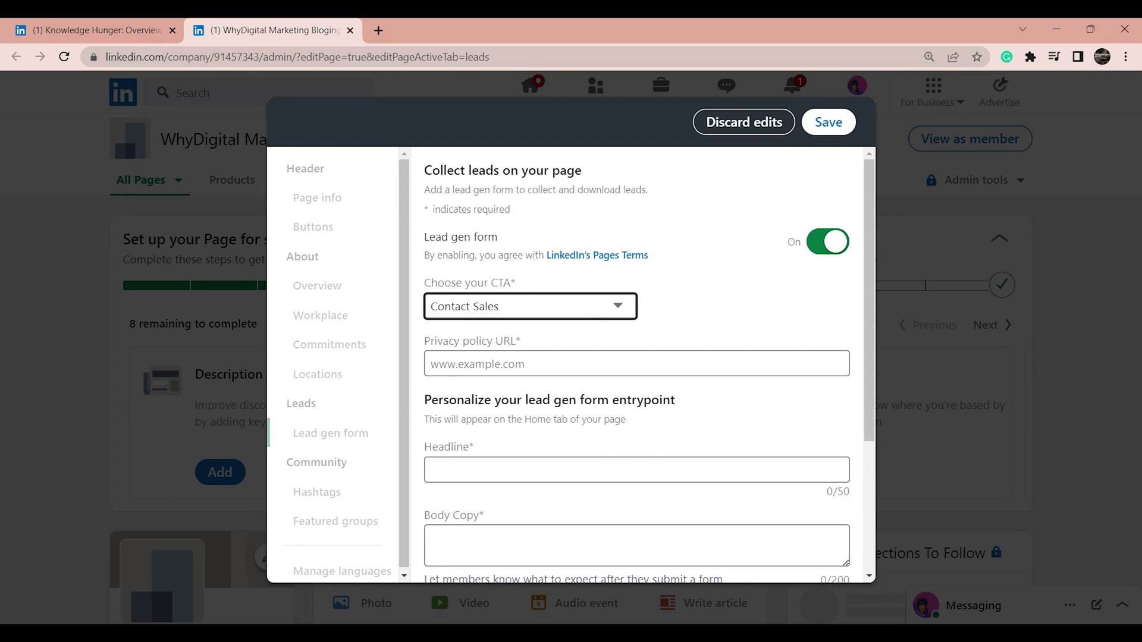
key("Down")
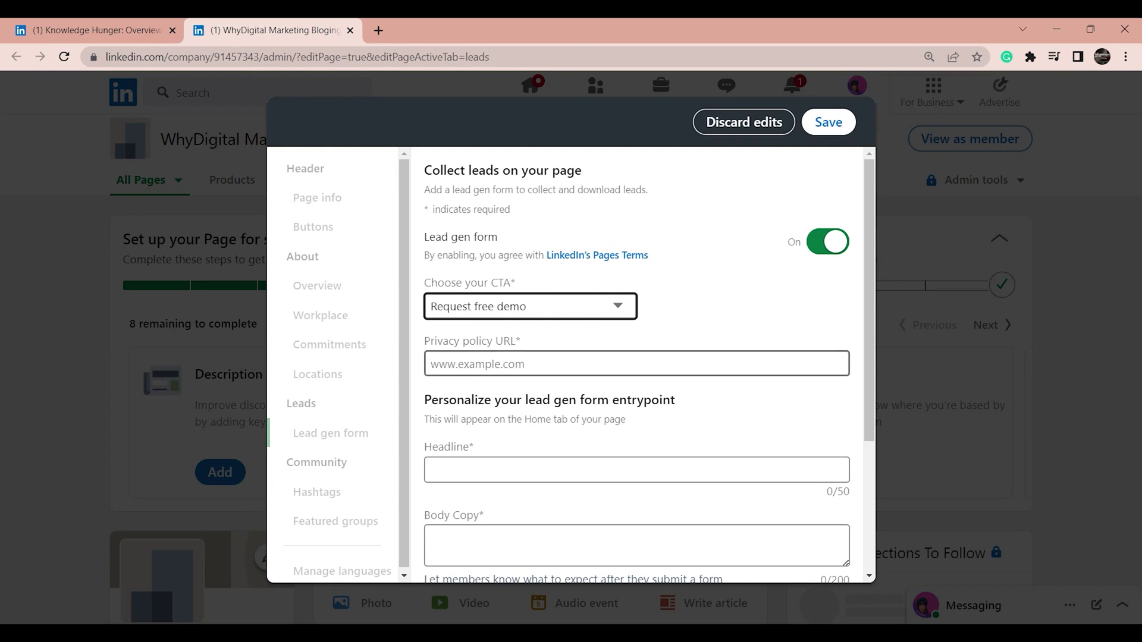
left_click(529, 364)
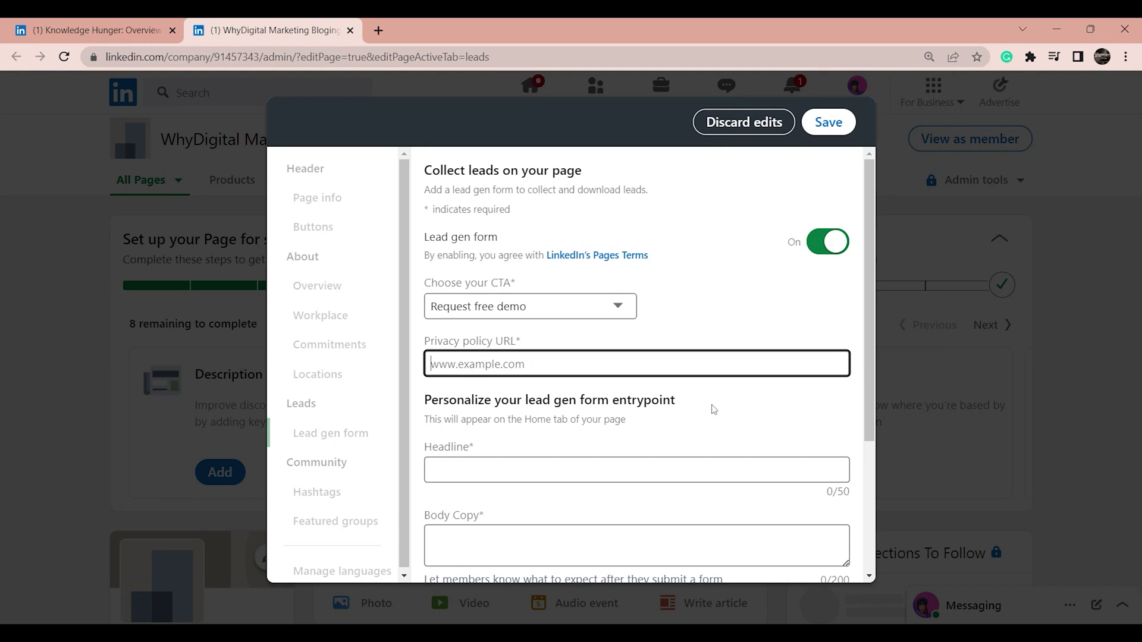
left_click_drag(866, 401, 870, 508)
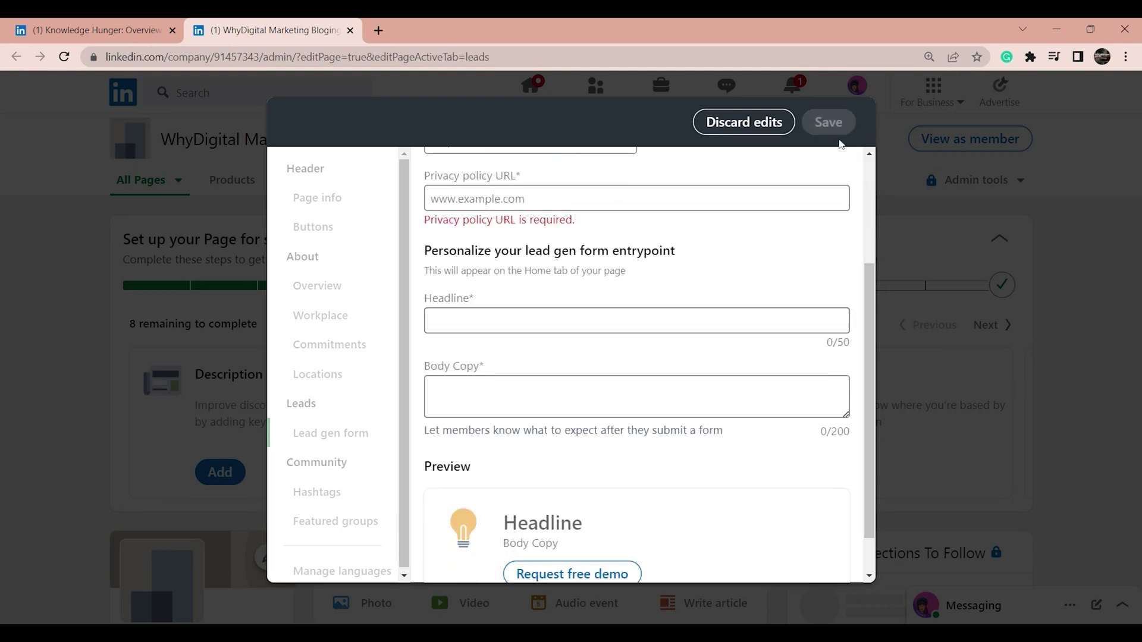
left_click(744, 122)
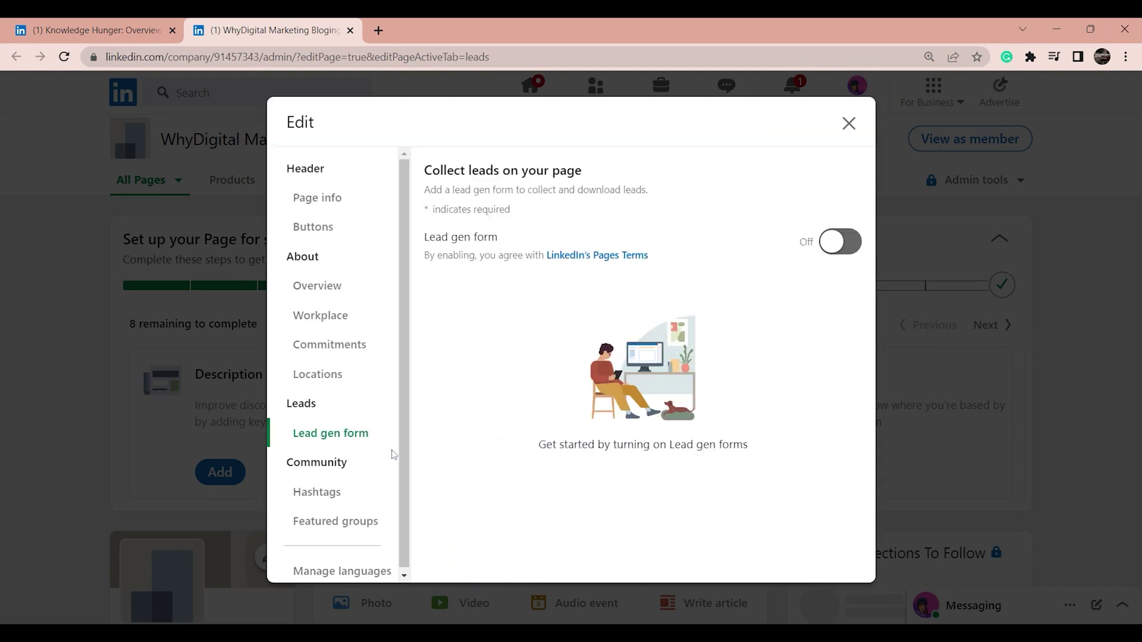
- Add the hashtags #digitalmarketingstrategy and #bloging to the page's community hashtags
left_click(318, 494)
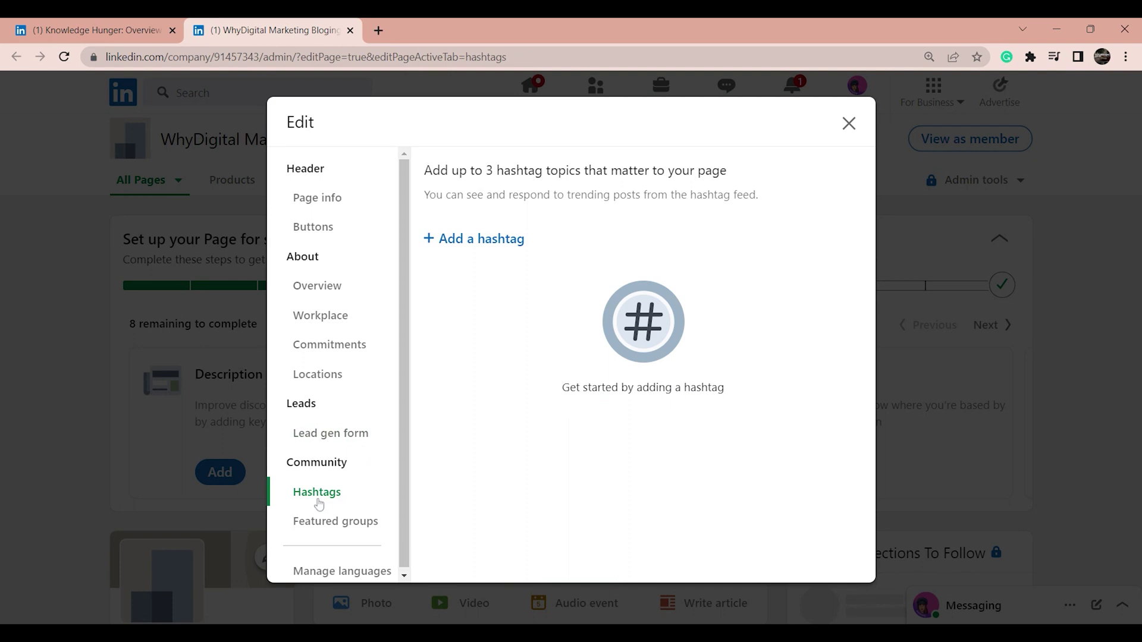
left_click(450, 240)
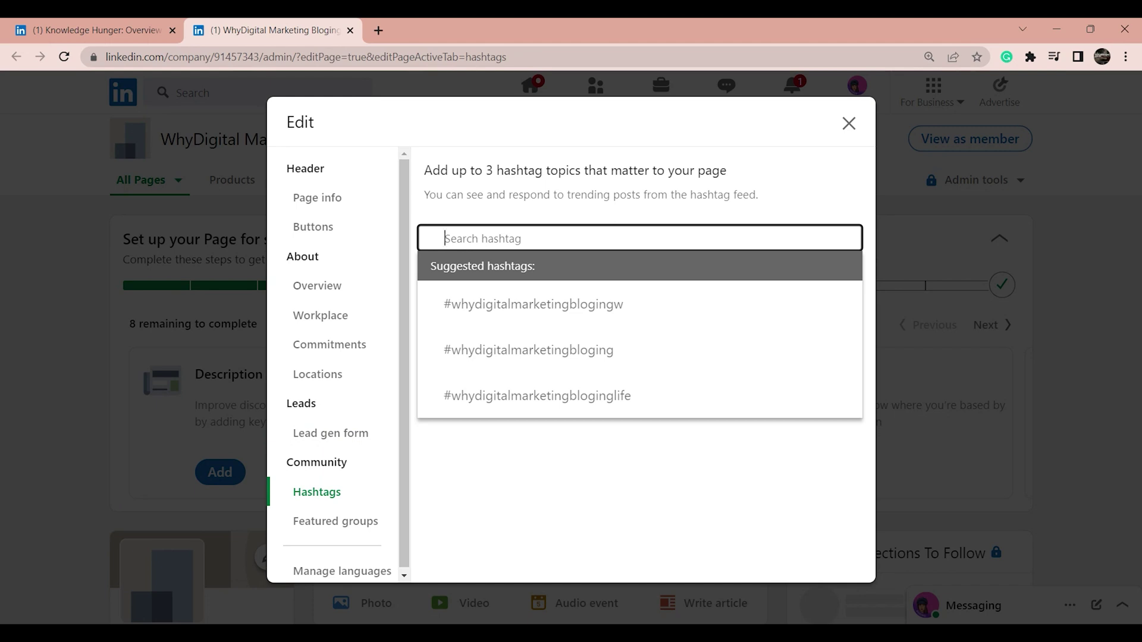
type("Digitalmarketing")
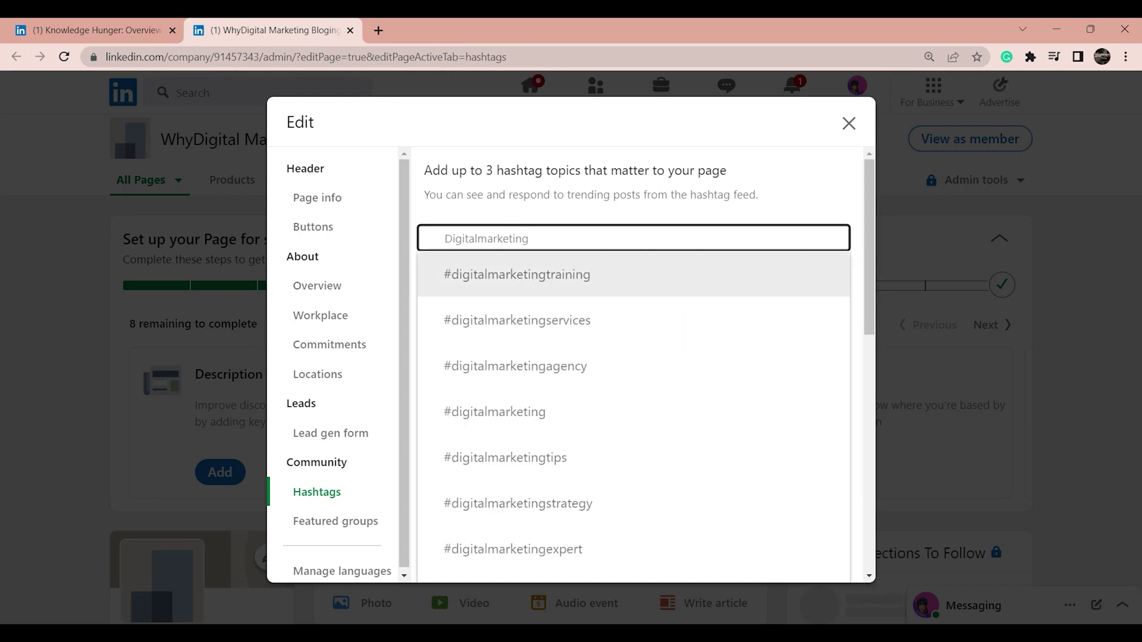
left_click(550, 514)
type("bloging")
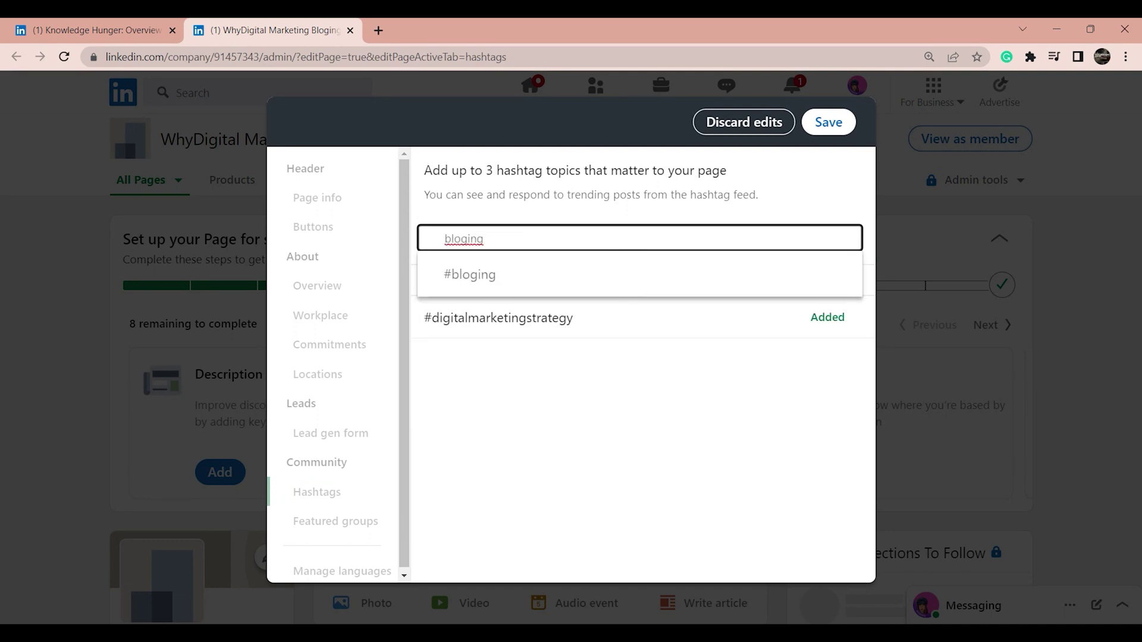
left_click(483, 275)
- Add #digitalmarketingblogs as the third community hashtag and save the hashtag edits
left_click(484, 239)
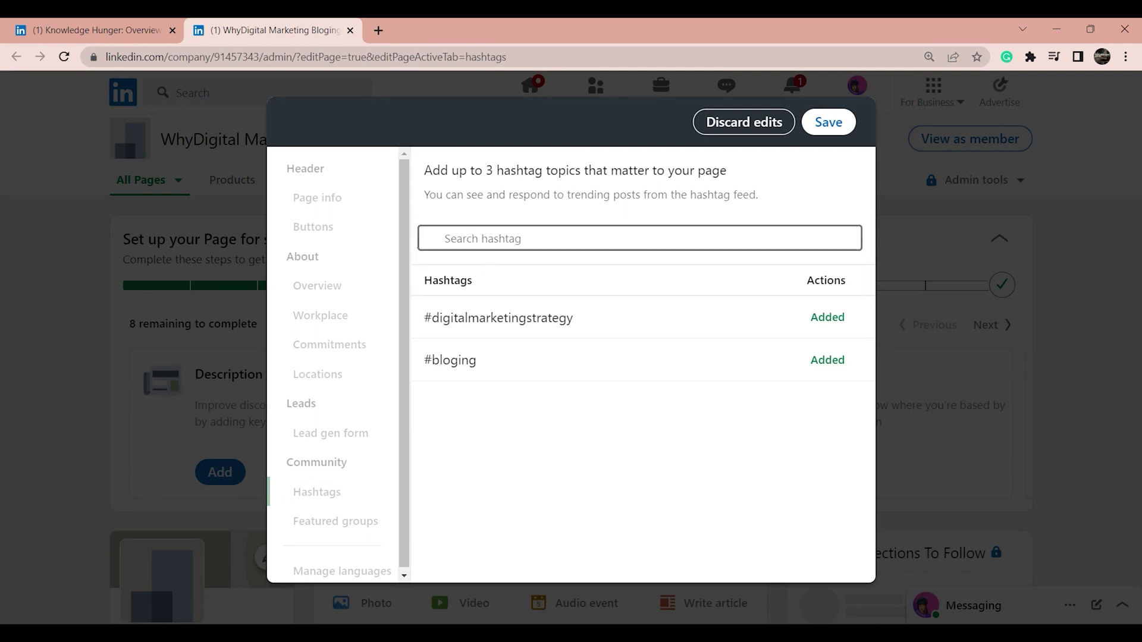
type("digitalm")
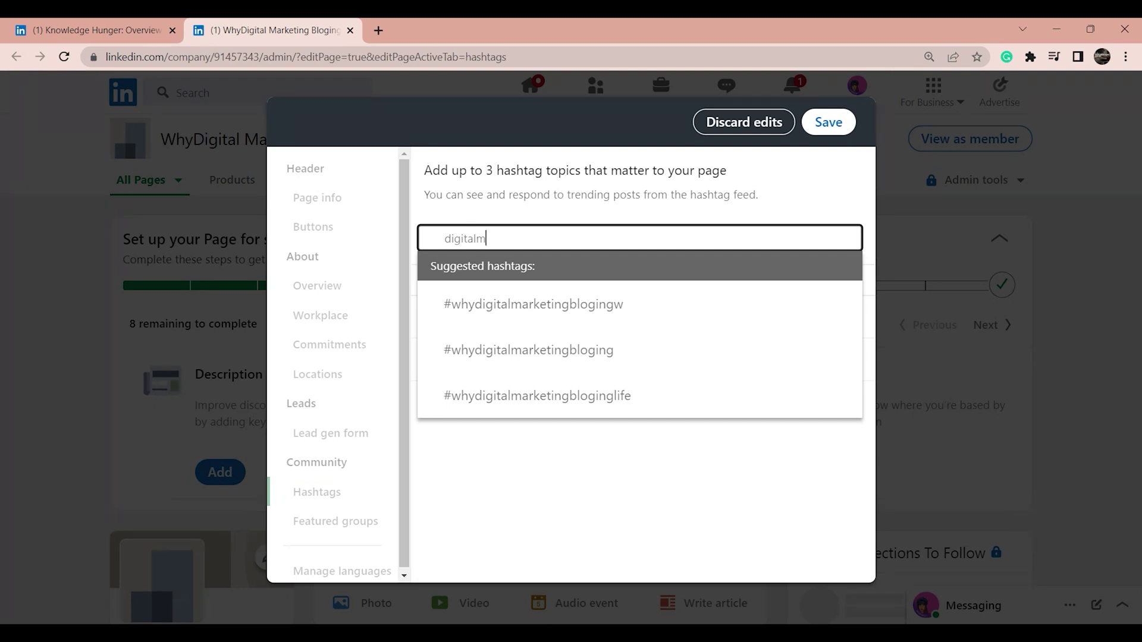
type("arketingblogd")
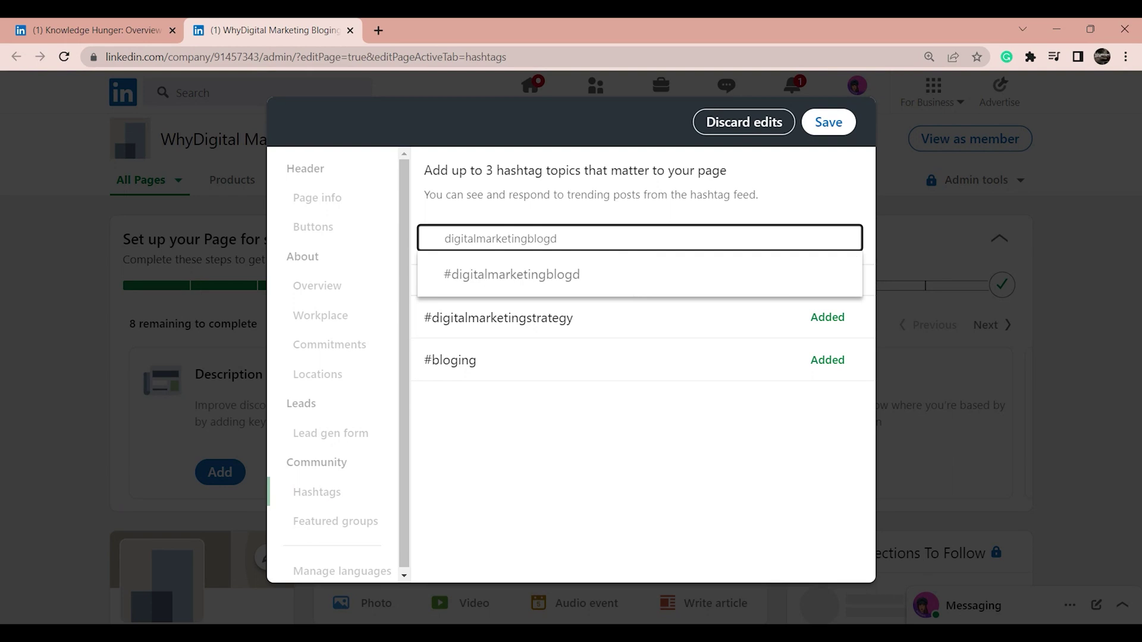
key("BackSpace")
type("s")
key("Return")
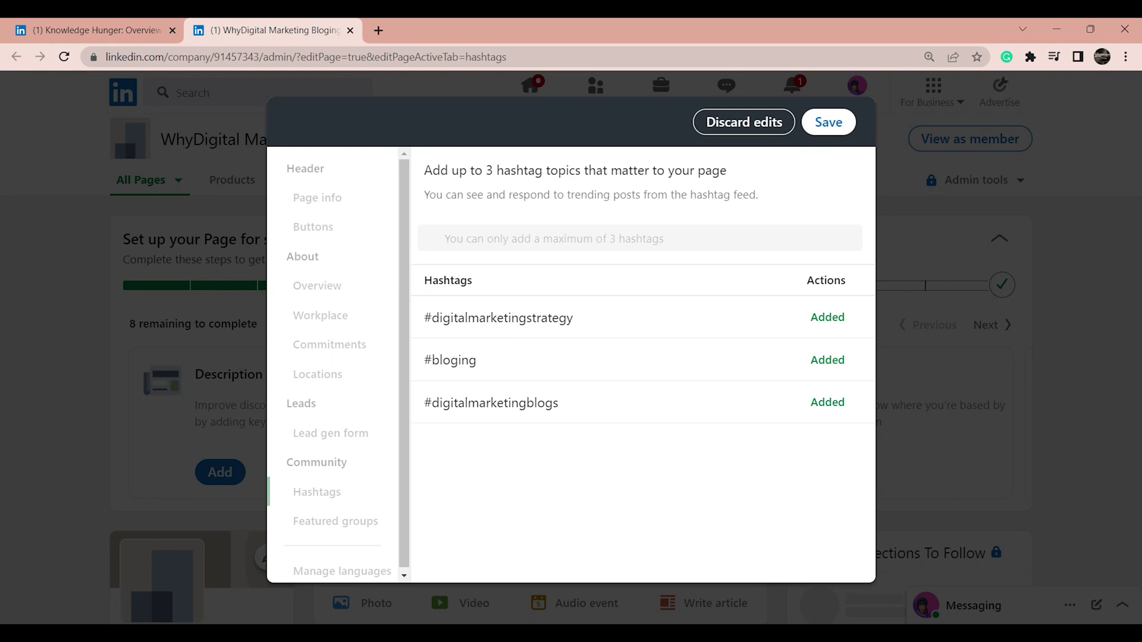
left_click(815, 128)
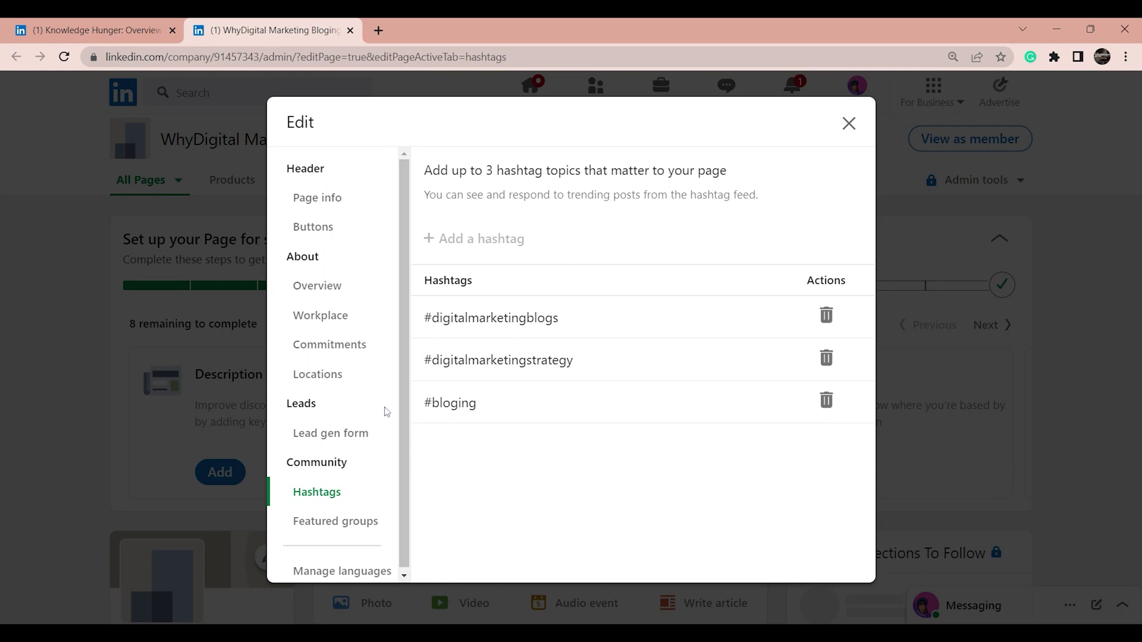
- Review the Featured groups and Manage languages edit sections, close the page editor, and decline sharing the edits in a post
left_click(345, 522)
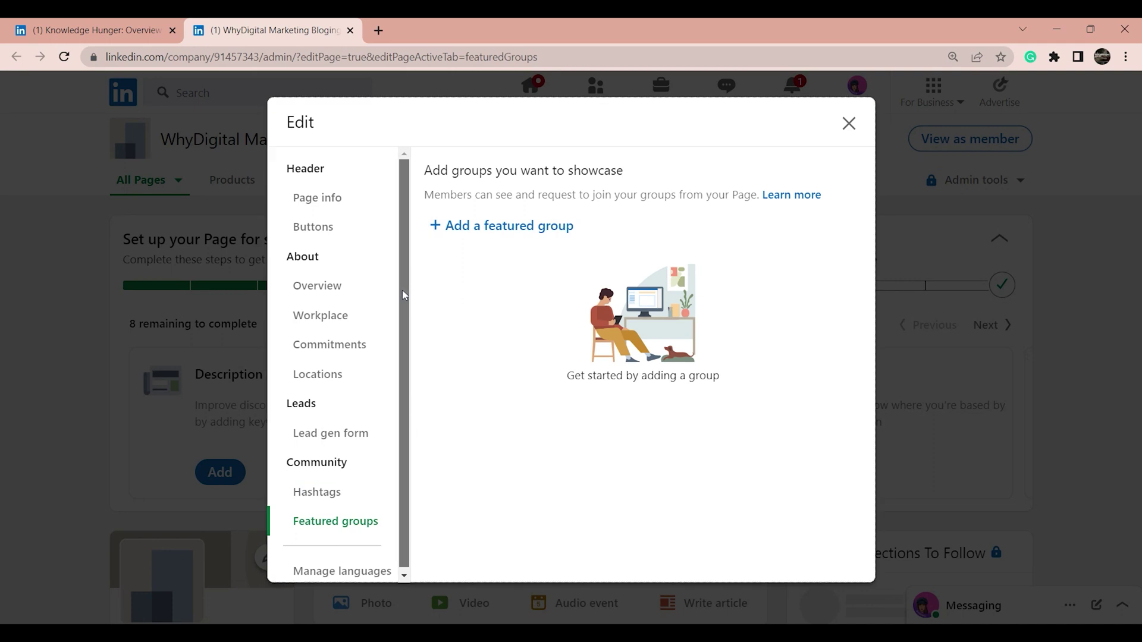
scroll(400, 338, "down", 1)
left_click(343, 565)
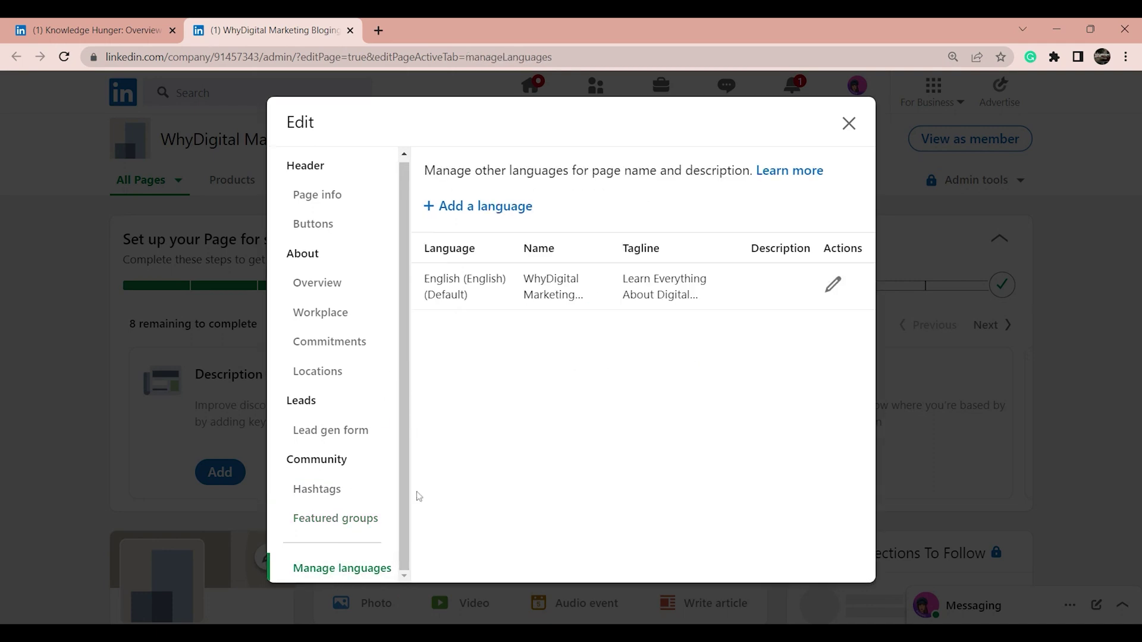
left_click(850, 129)
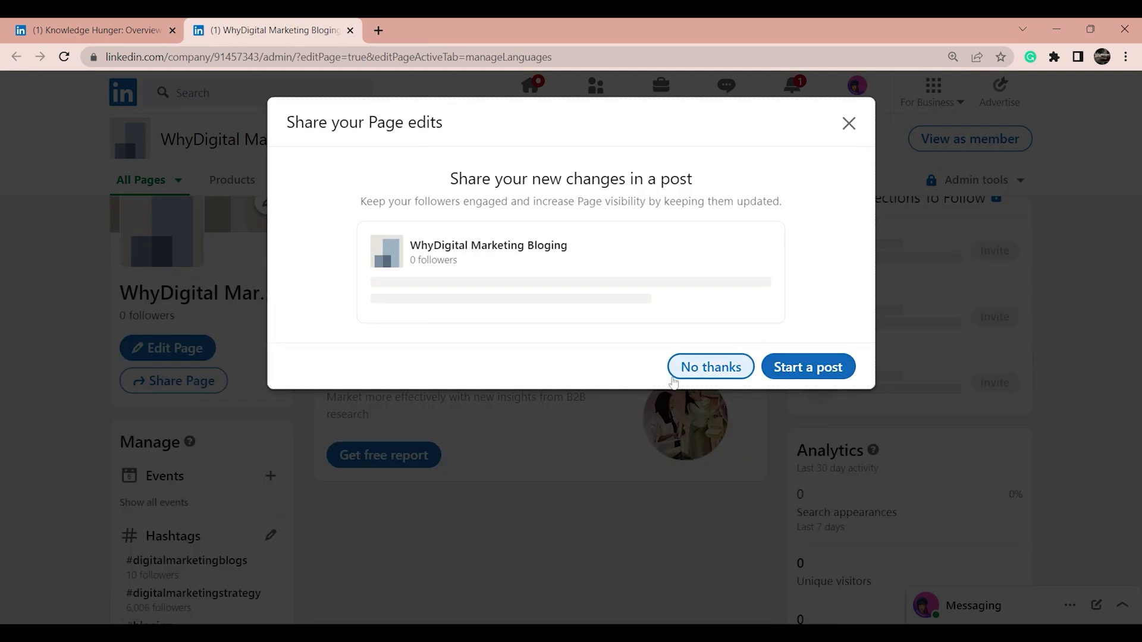
left_click(702, 372)
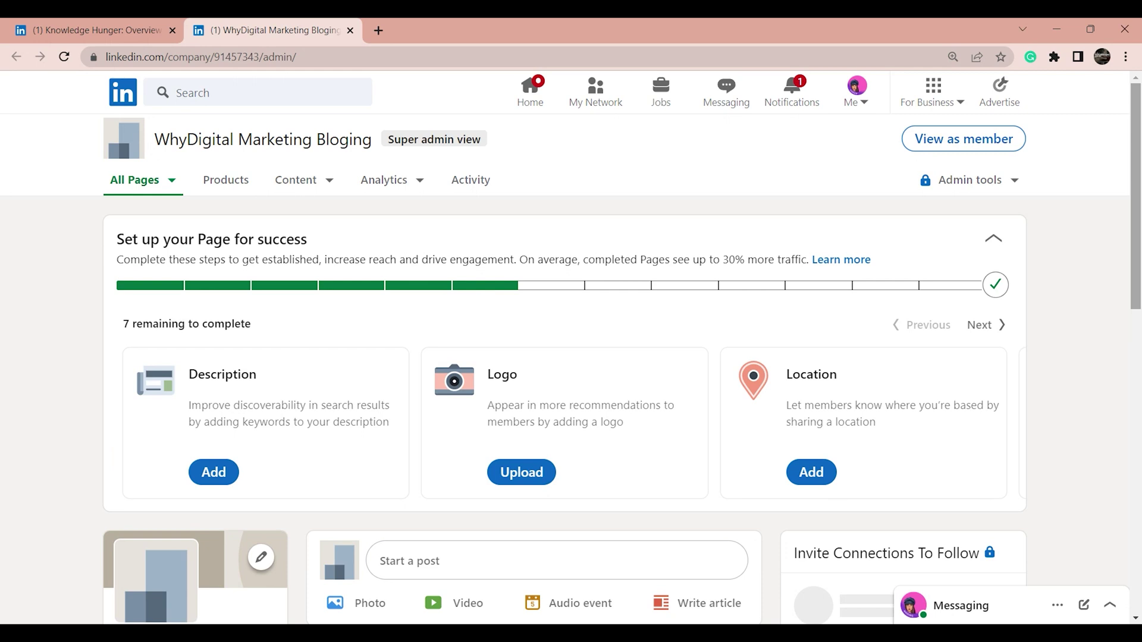
- Examine the Manage section with events and hashtags and the Analytics summary on the page's admin home
scroll(562, 410, "down", 6)
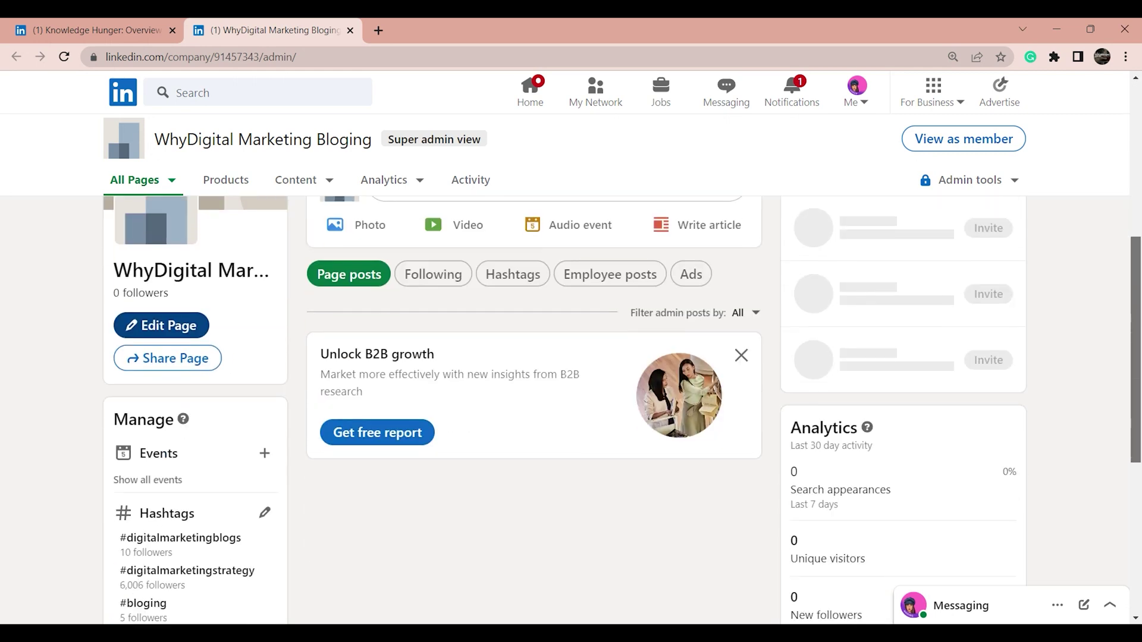
scroll(562, 411, "down", 1)
scroll(562, 411, "up", 2)
scroll(562, 411, "down", 2)
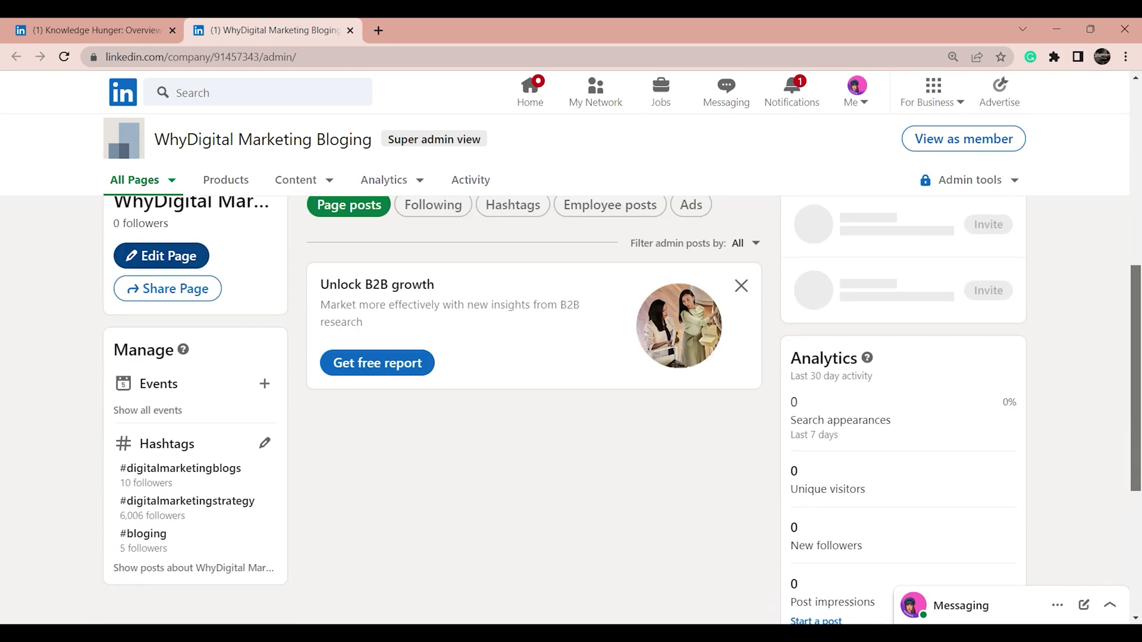
left_click_drag(1137, 378, 1137, 390)
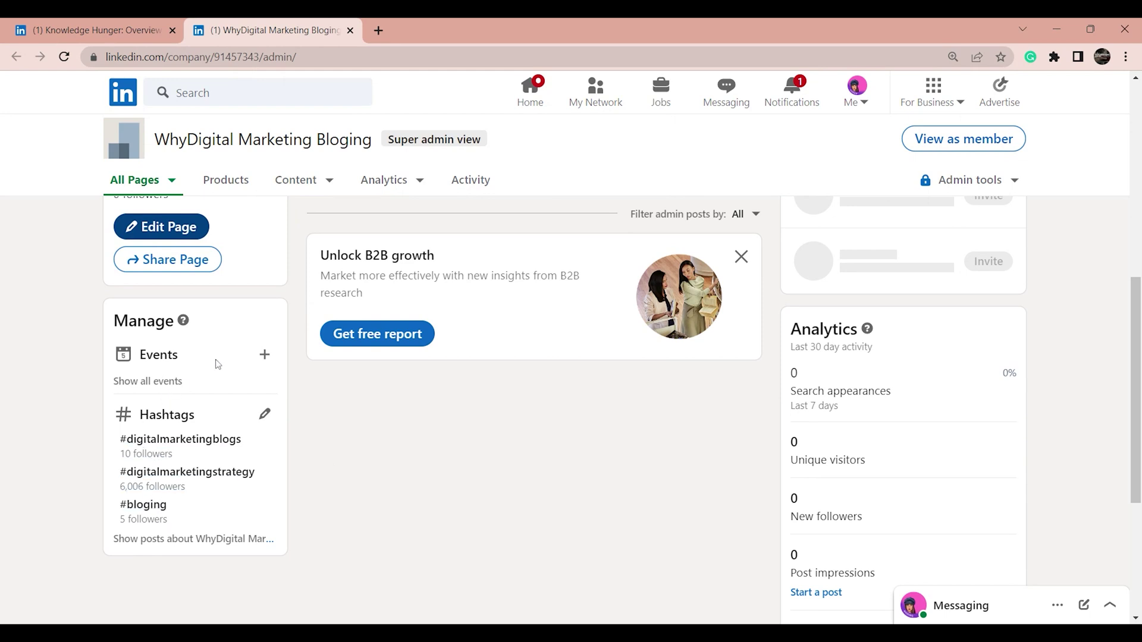
- Switch to the Knowledge Hunger page in admin view and examine its events, hashtags and analytics summary
left_click(72, 24)
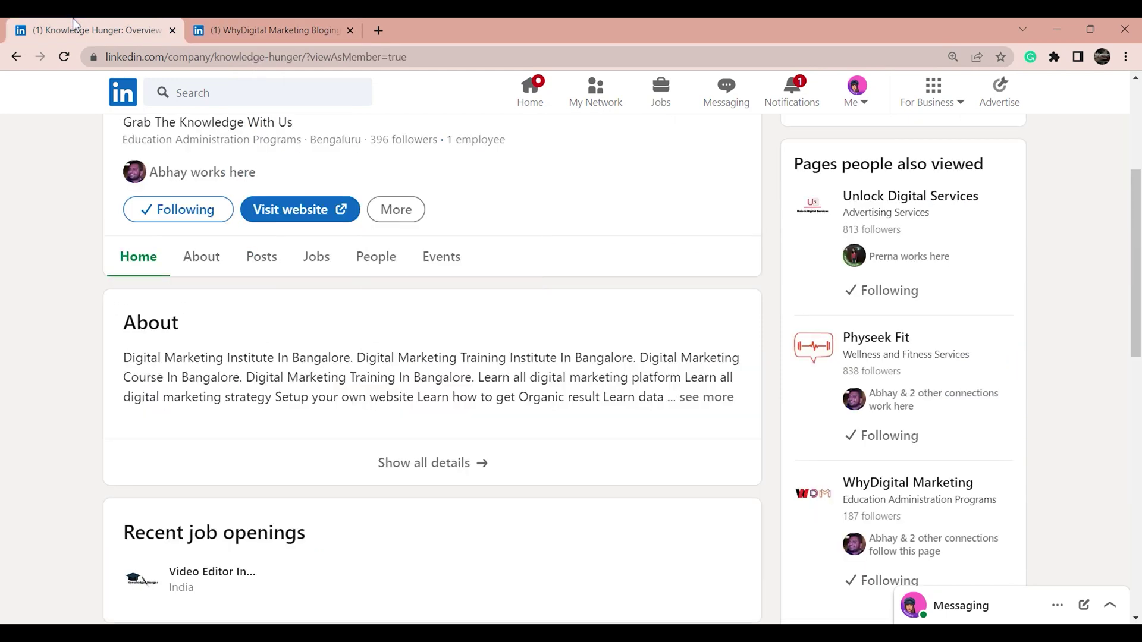
left_click_drag(1136, 268, 1136, 178)
left_click(958, 132)
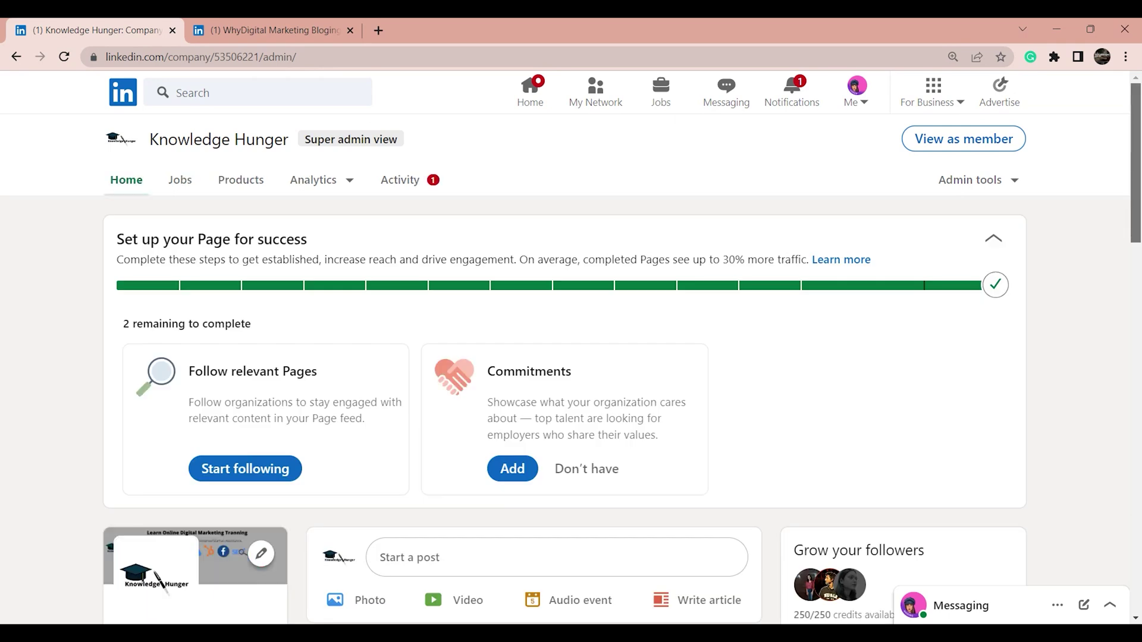
left_click_drag(1135, 179, 1136, 343)
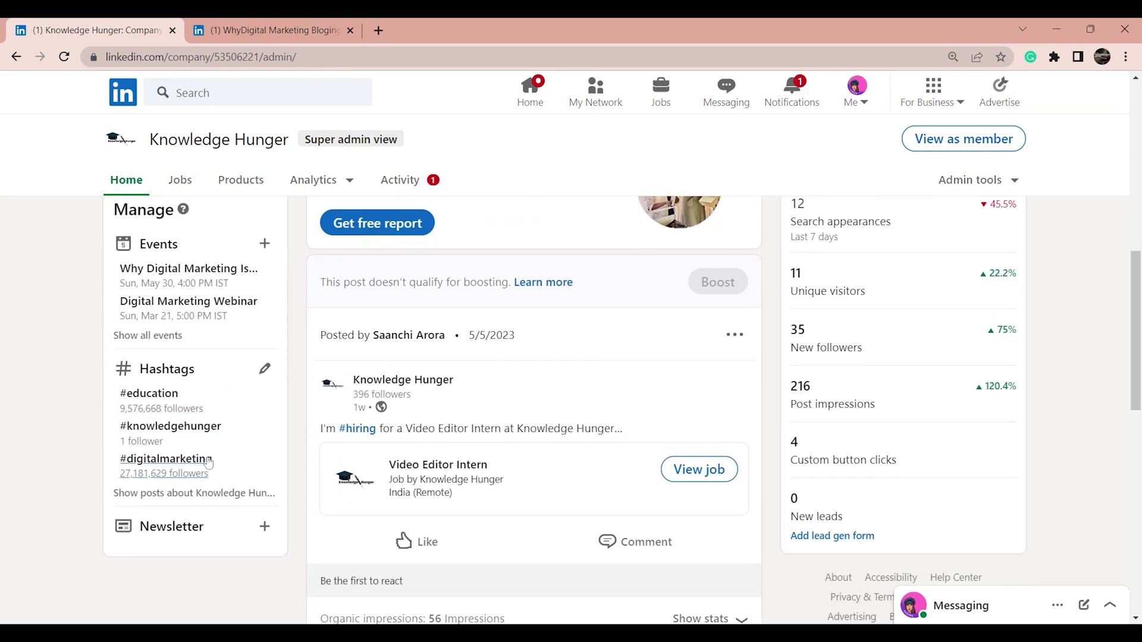
left_click_drag(1136, 275, 1115, 205)
- View the Knowledge Hunger page as a member and examine its Home and About content
left_click(963, 139)
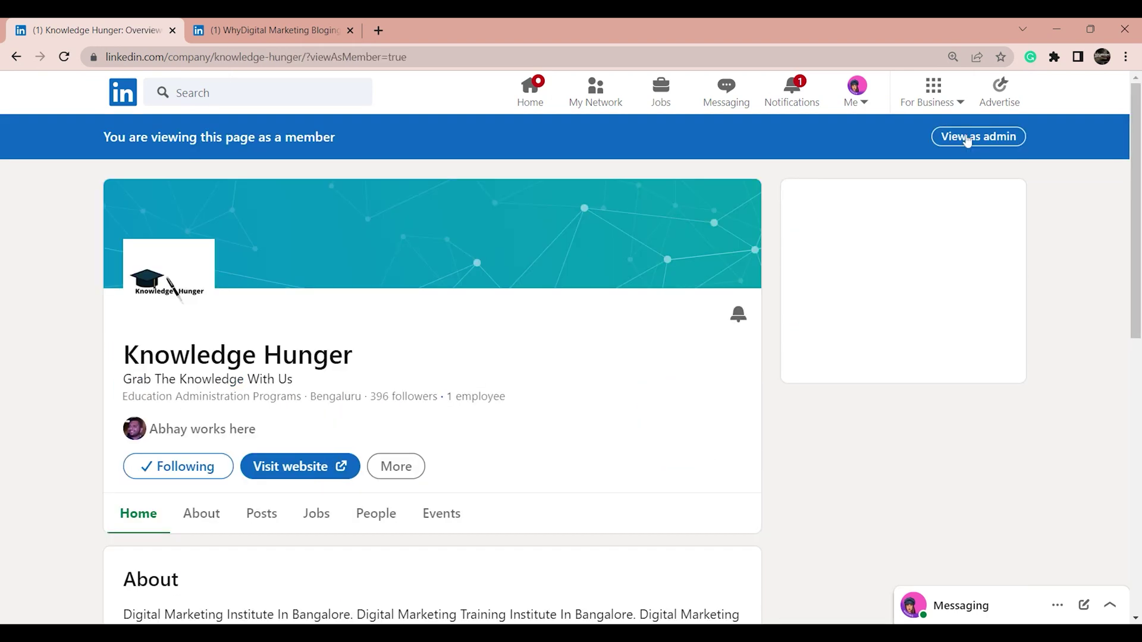
scroll(969, 143, "down", 2)
scroll(254, 281, "down", 3)
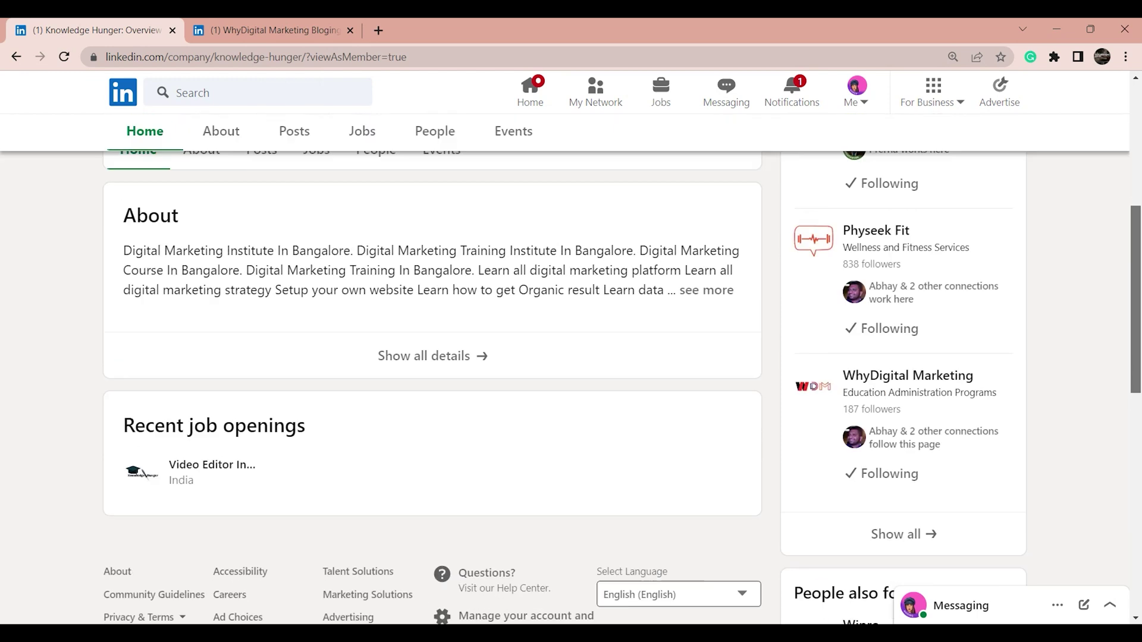
scroll(254, 281, "up", 2)
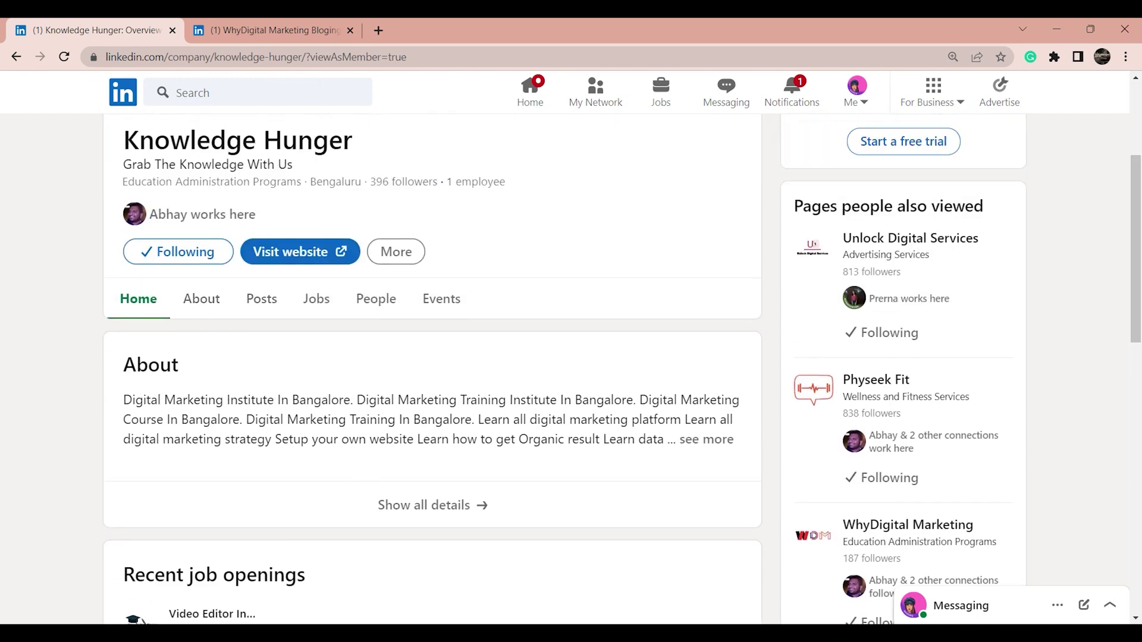
left_click(203, 309)
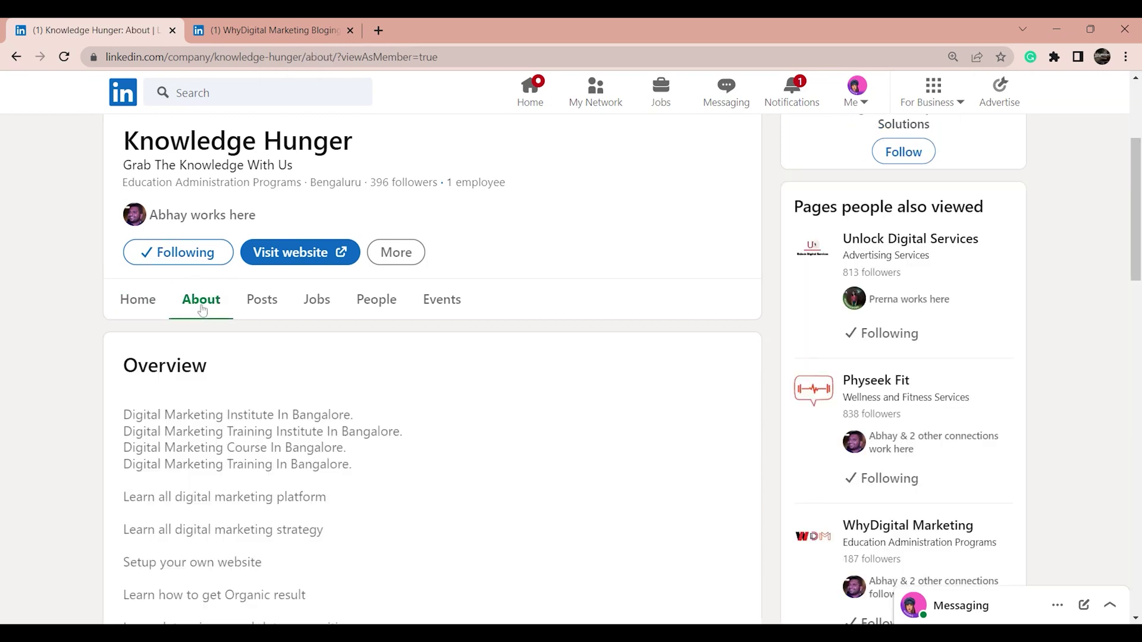
- Look through the Posts, Jobs, People and Events sections of the Knowledge Hunger page
left_click(260, 313)
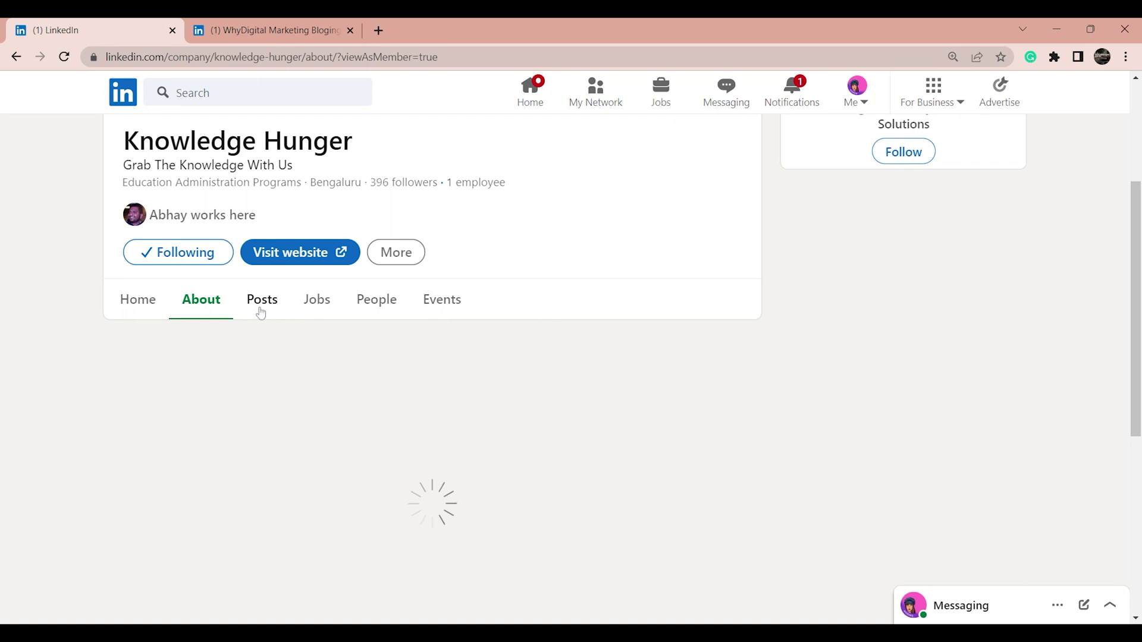
left_click_drag(1135, 210, 1135, 133)
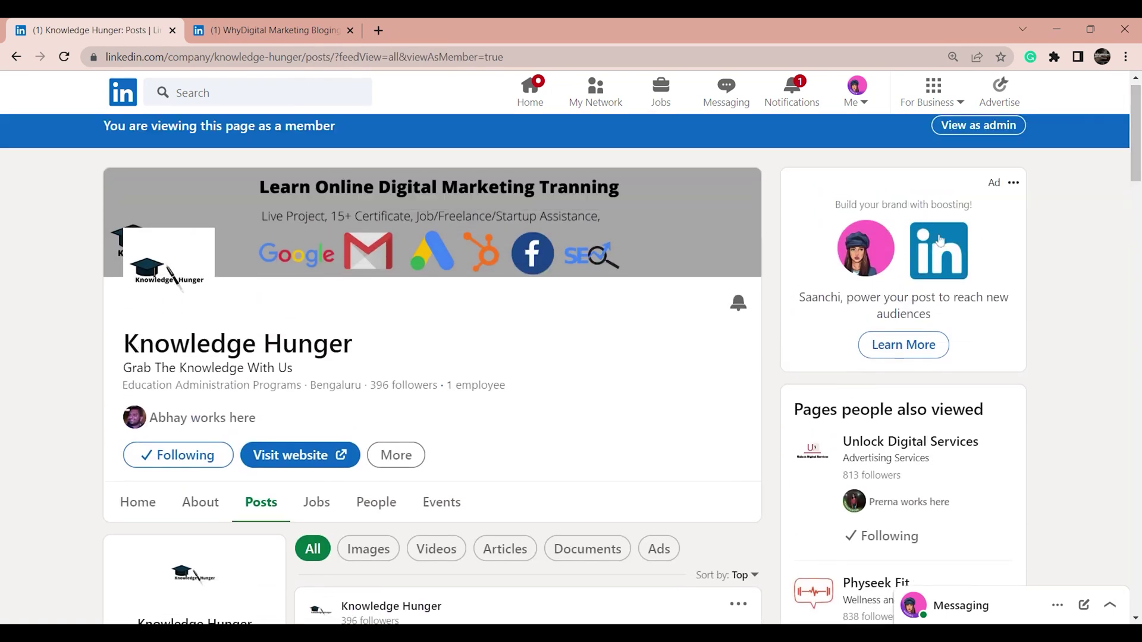
left_click(327, 520)
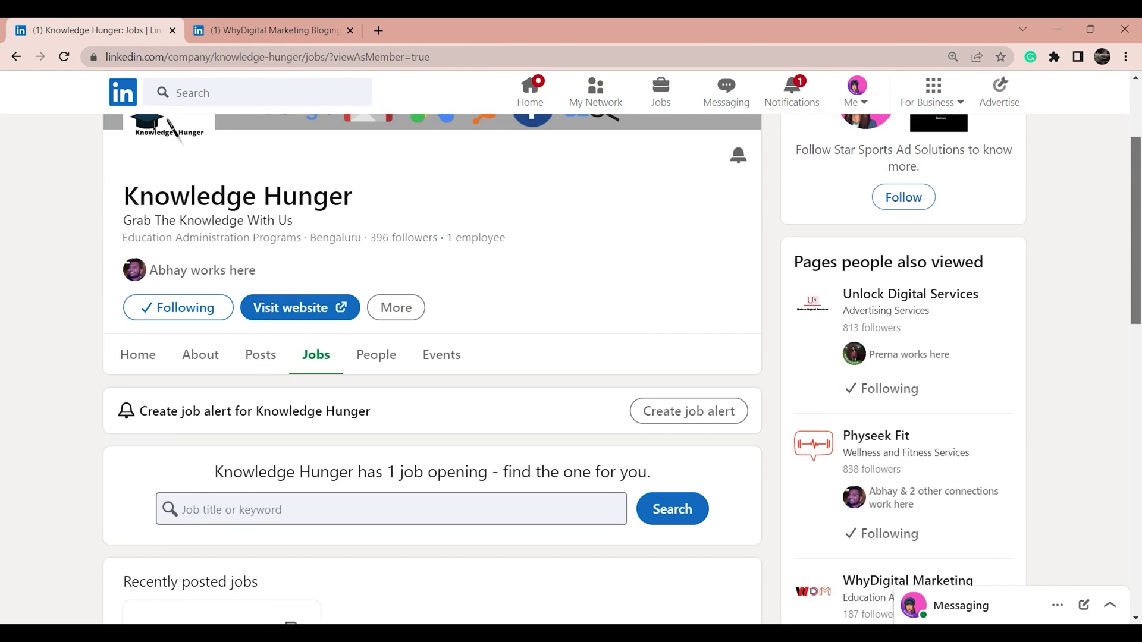
left_click(366, 362)
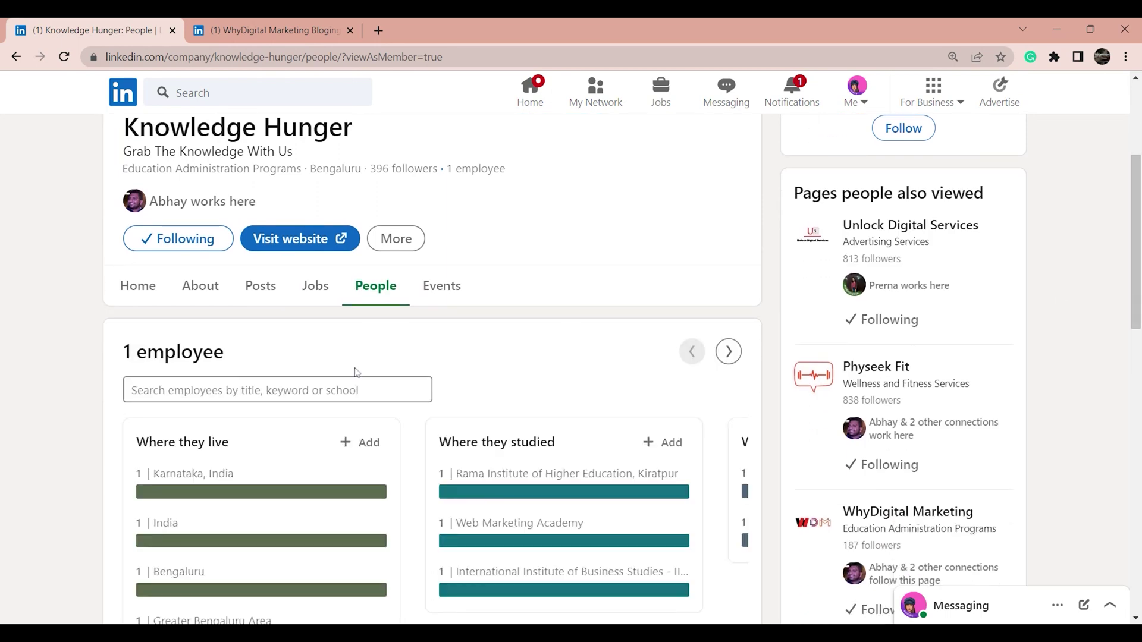
left_click(440, 303)
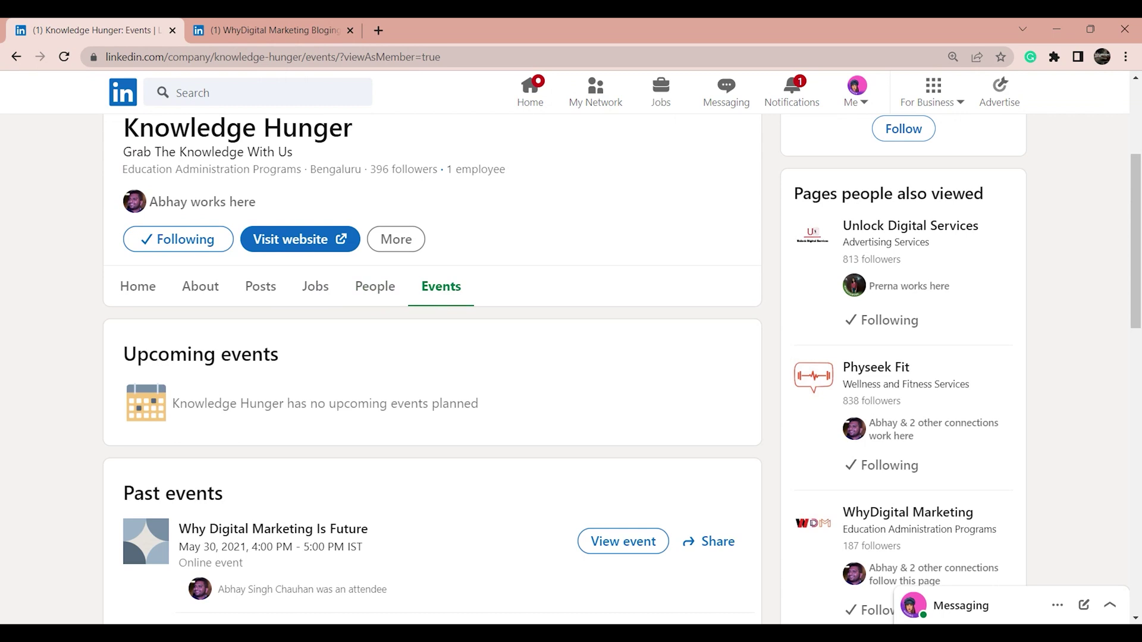
- Return to the WhyDigital Marketing Bloging page and review its available admin tools
left_click(330, 24)
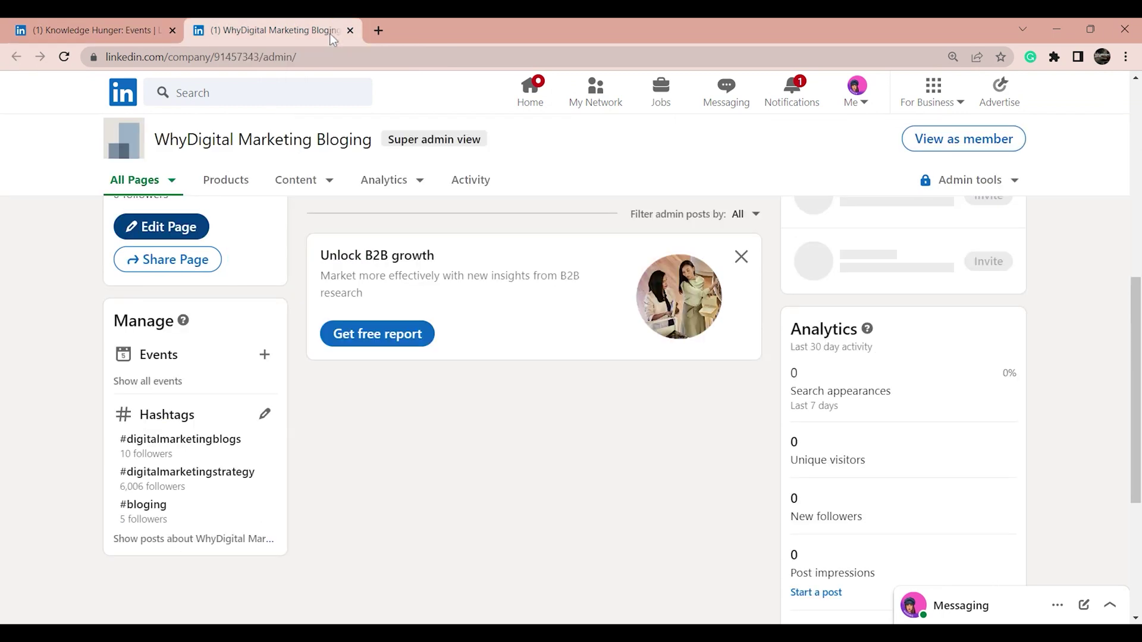
scroll(741, 172, "up", 5)
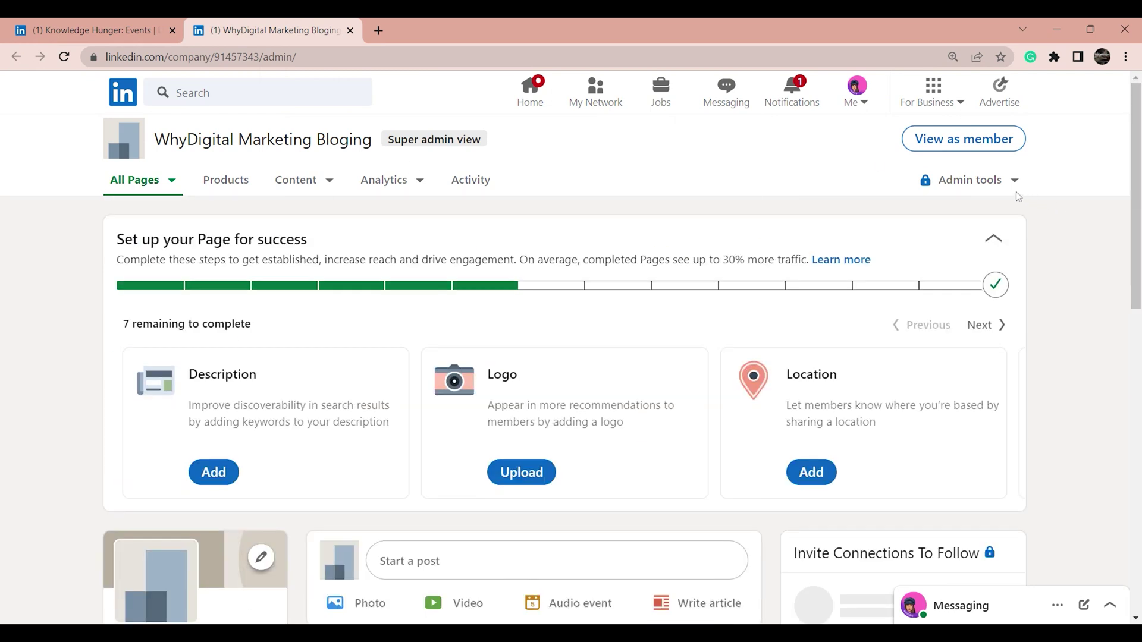
left_click(994, 183)
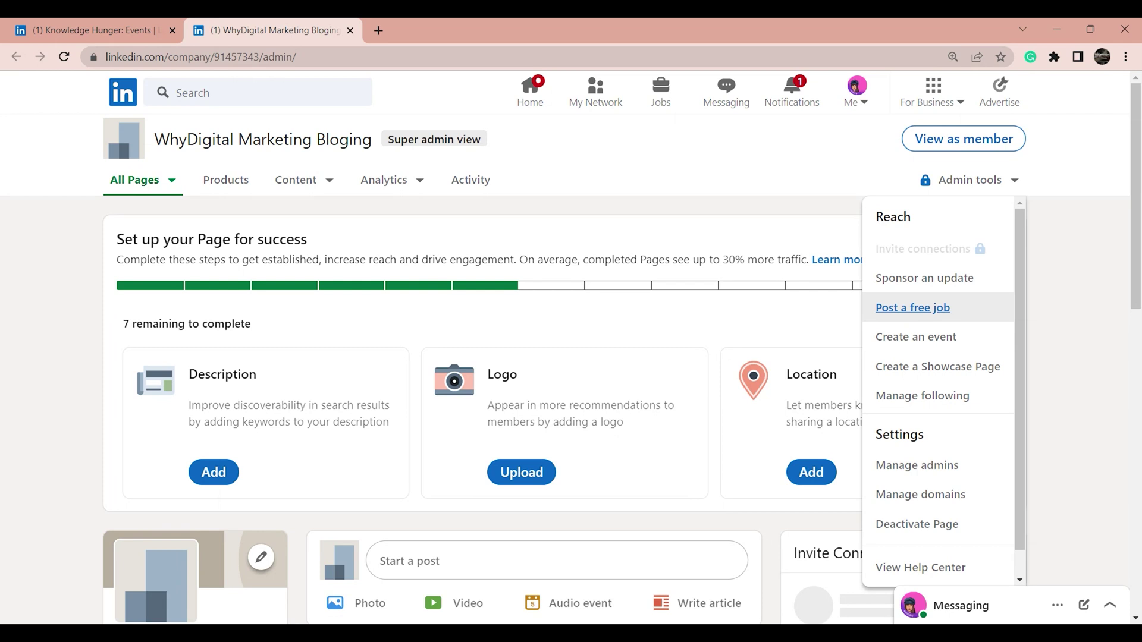
- Show the page's Products section, review the product name choices for adding a product, and close the form
left_click(222, 191)
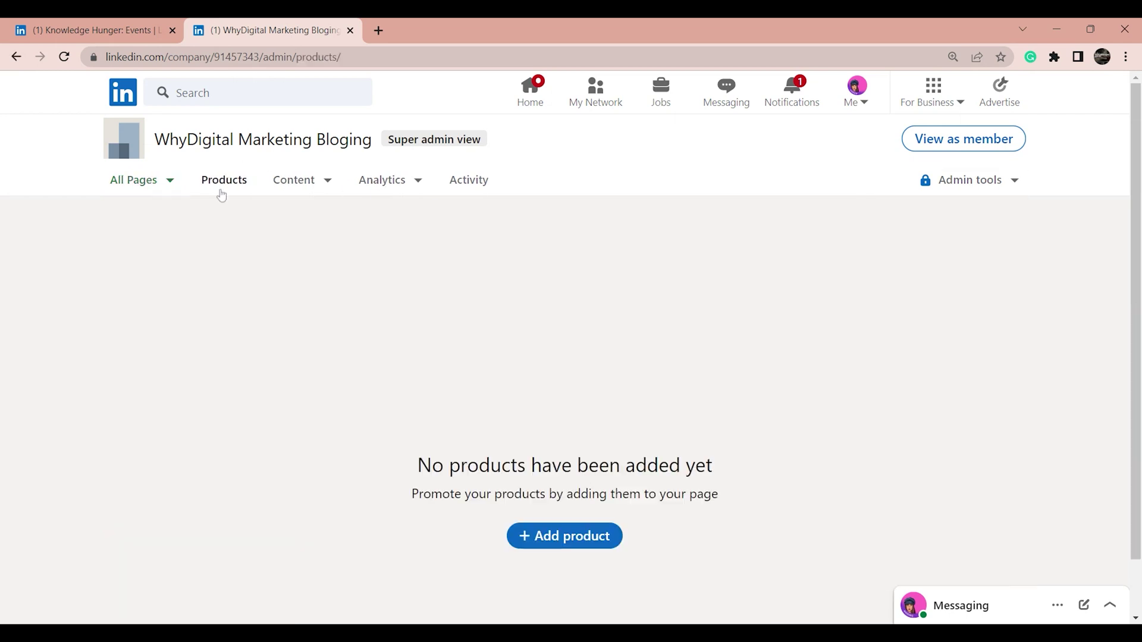
left_click(573, 546)
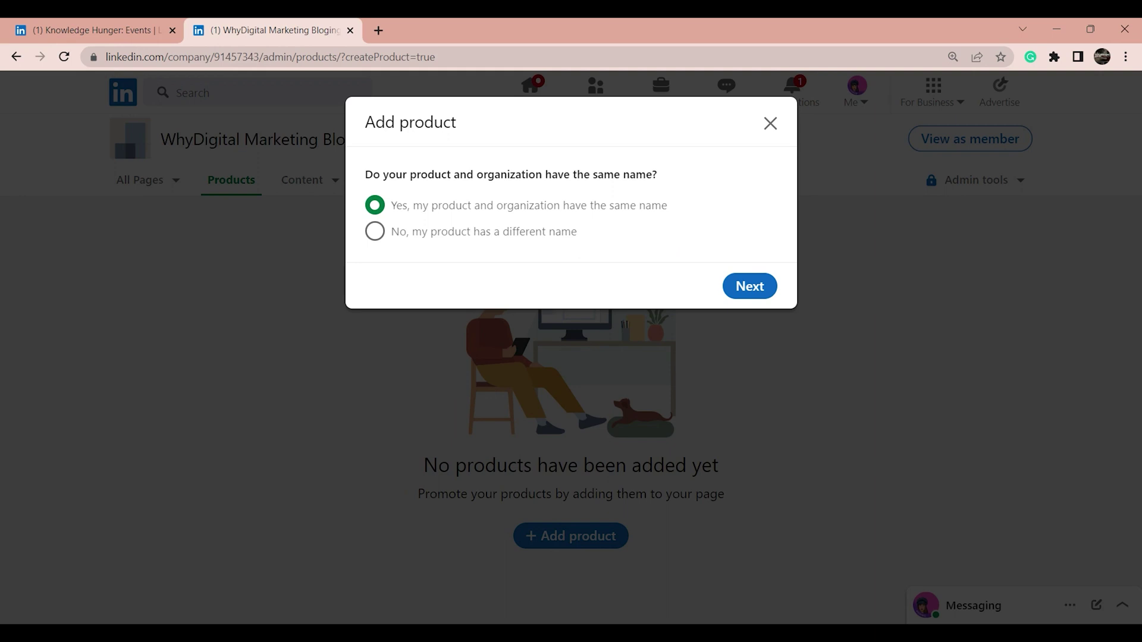
left_click(770, 123)
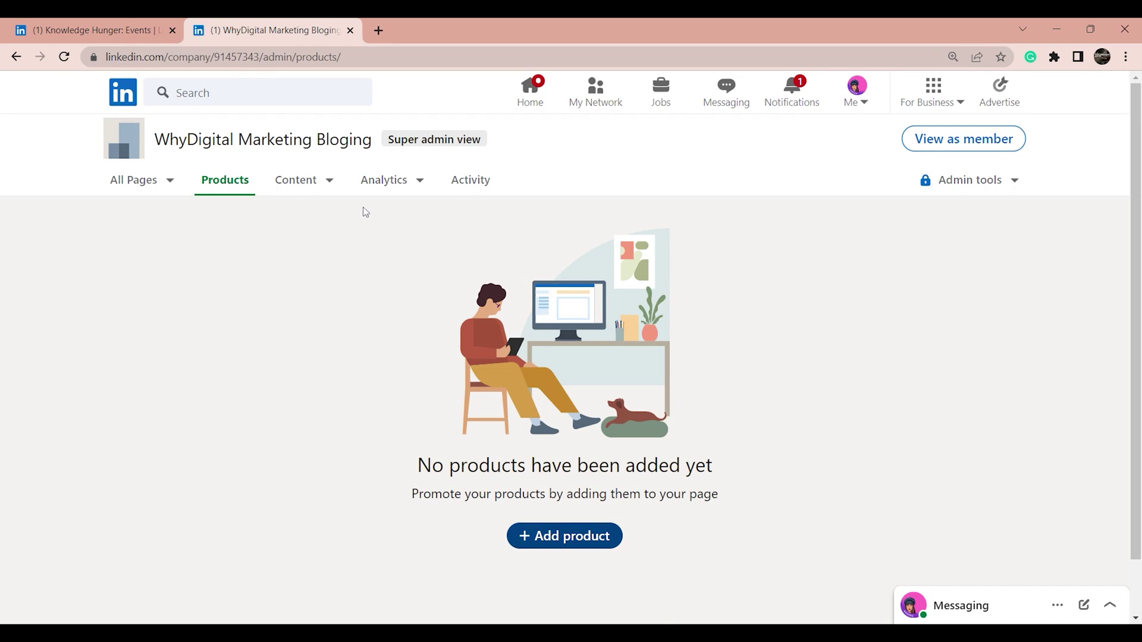
- Examine the page for recommending content to employees and bring up the WhyDigital Marketing Bloging page's visitor analytics
left_click(285, 190)
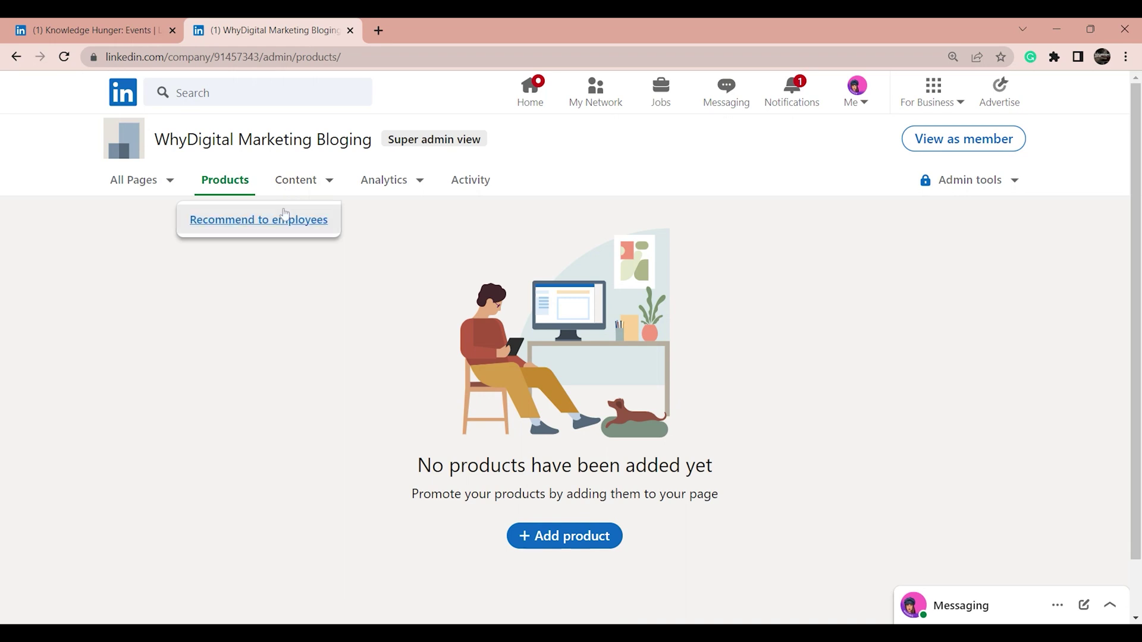
left_click(284, 213)
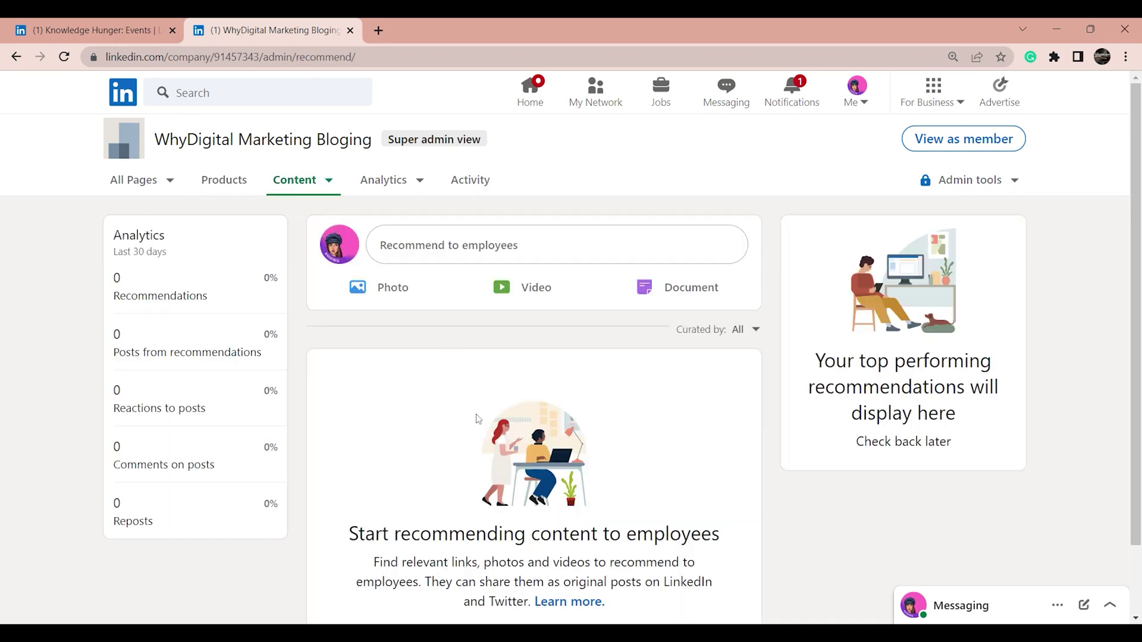
scroll(535, 386, "down", 1)
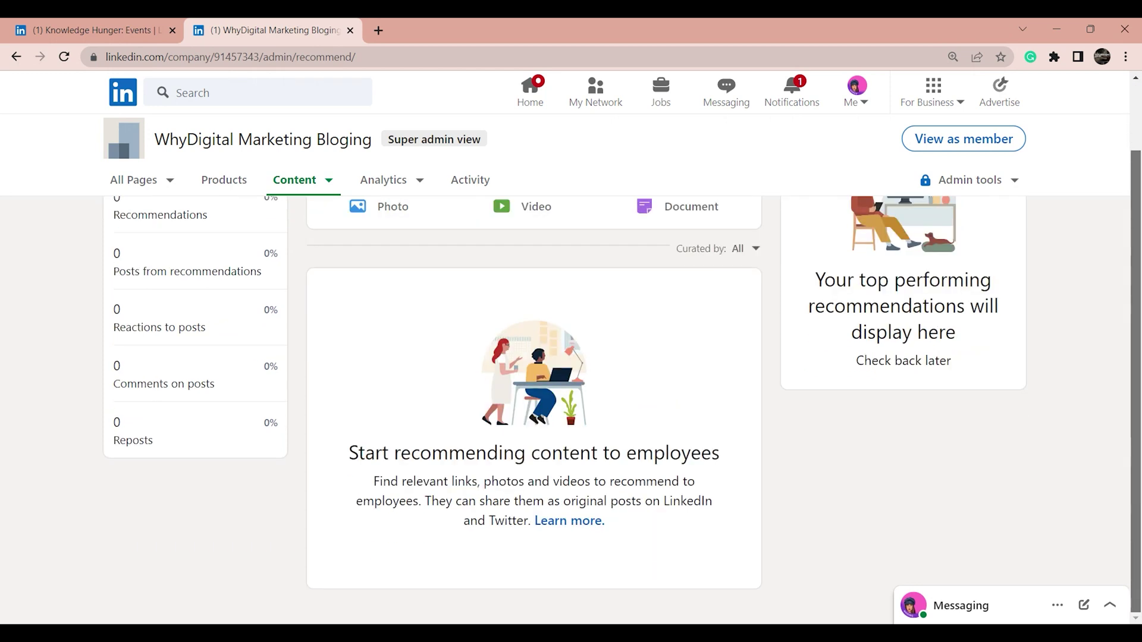
scroll(535, 387, "up", 1)
left_click(414, 188)
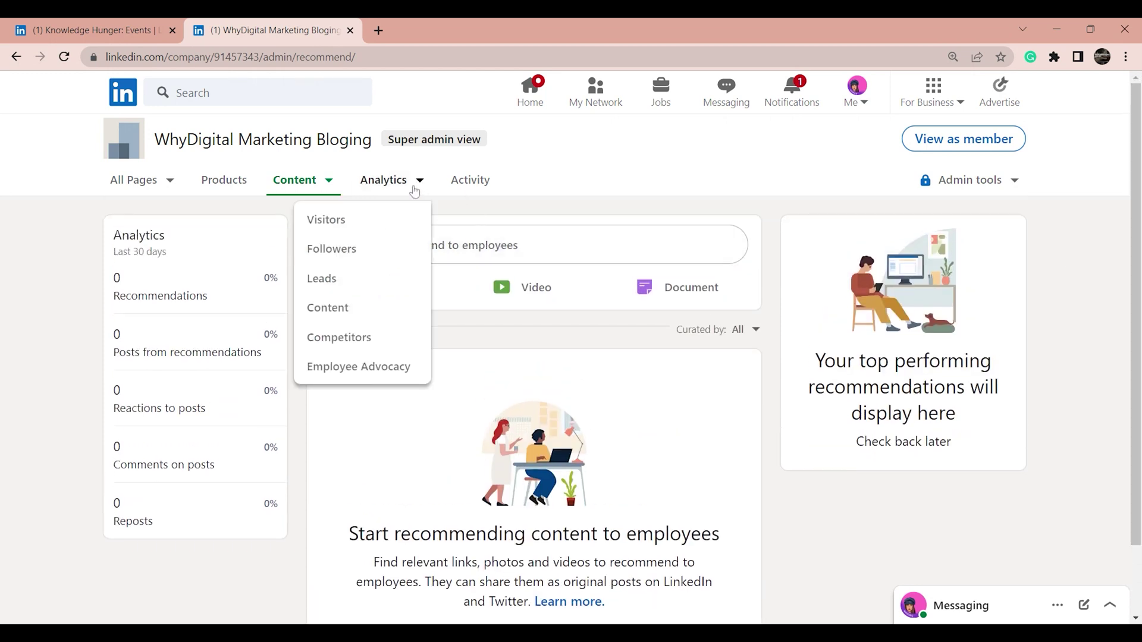
left_click(345, 219)
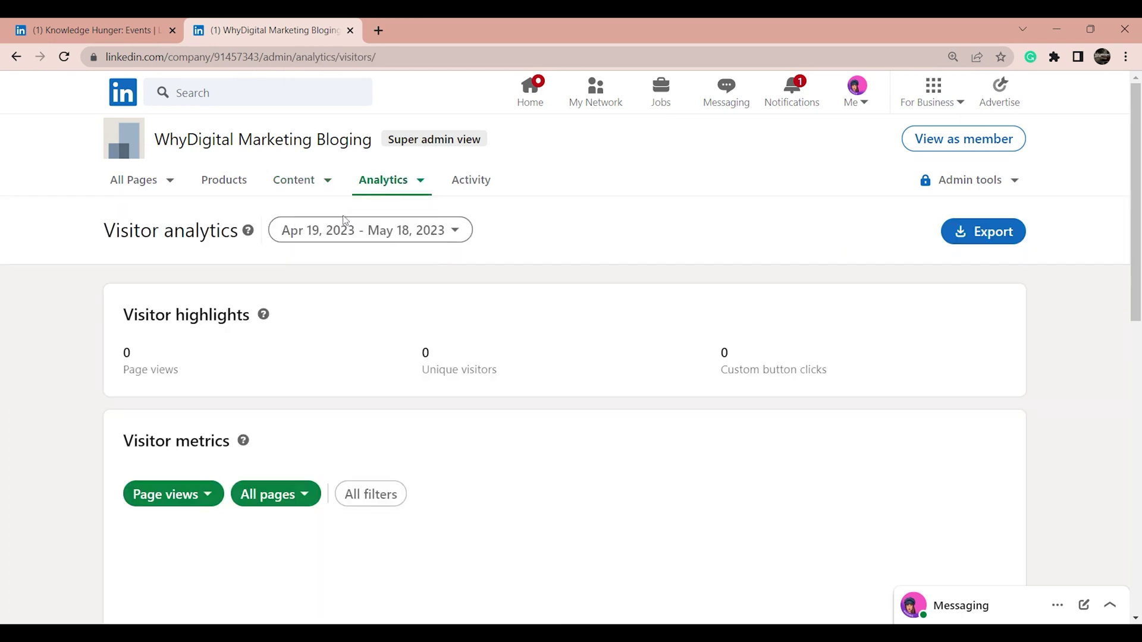
- Switch back to the Knowledge Hunger page, return it to admin view, and show its visitor analytics
left_click(108, 24)
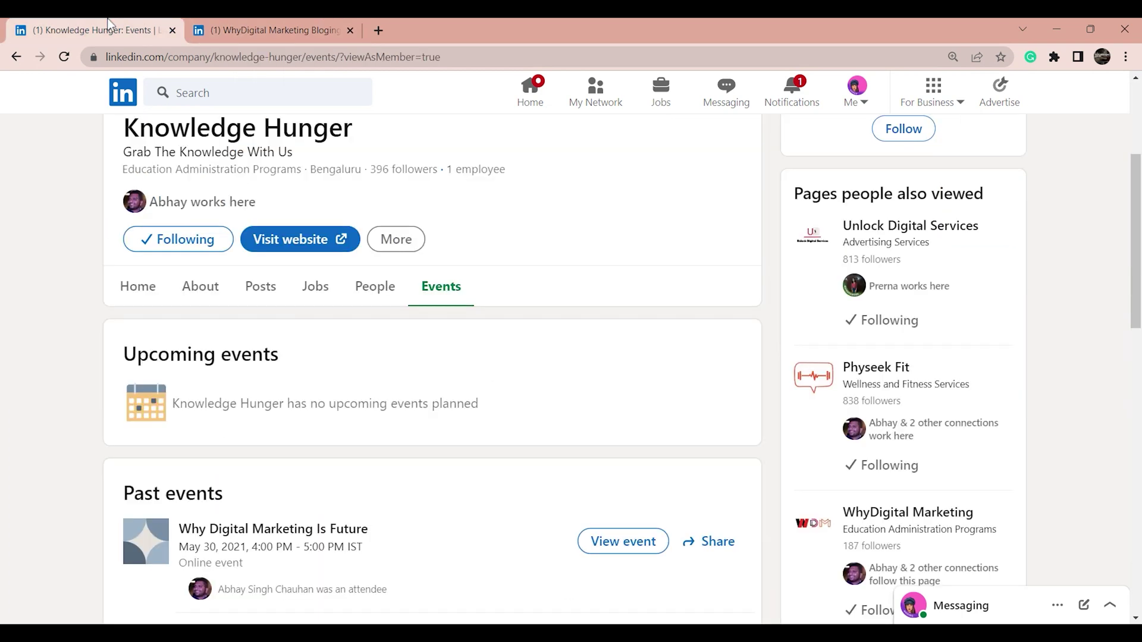
scroll(622, 369, "up", 3)
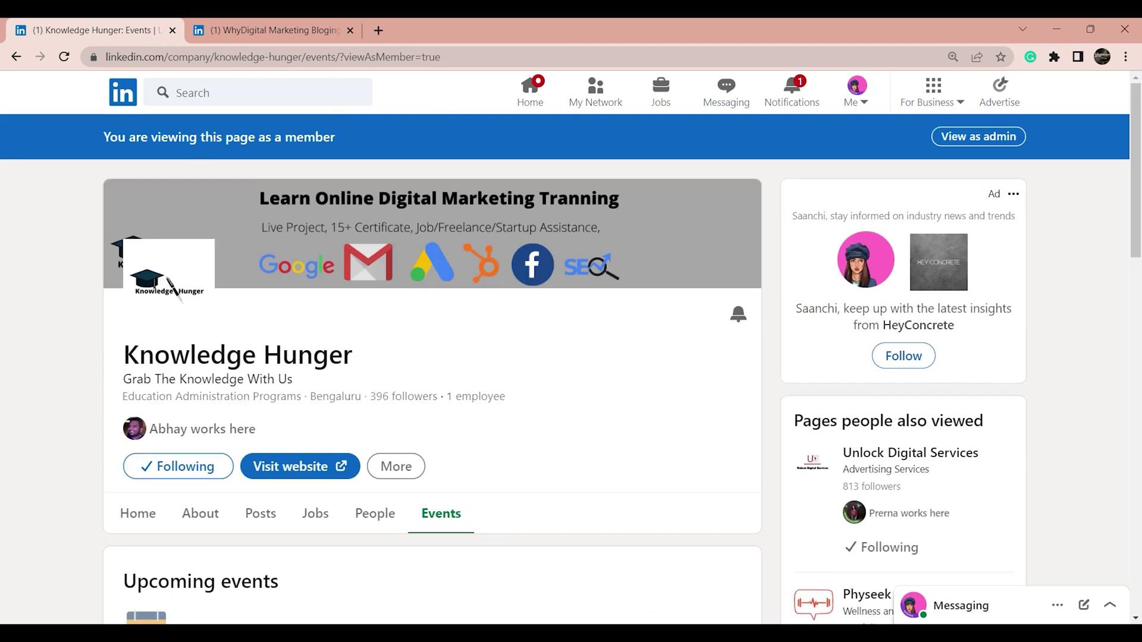
left_click(1009, 136)
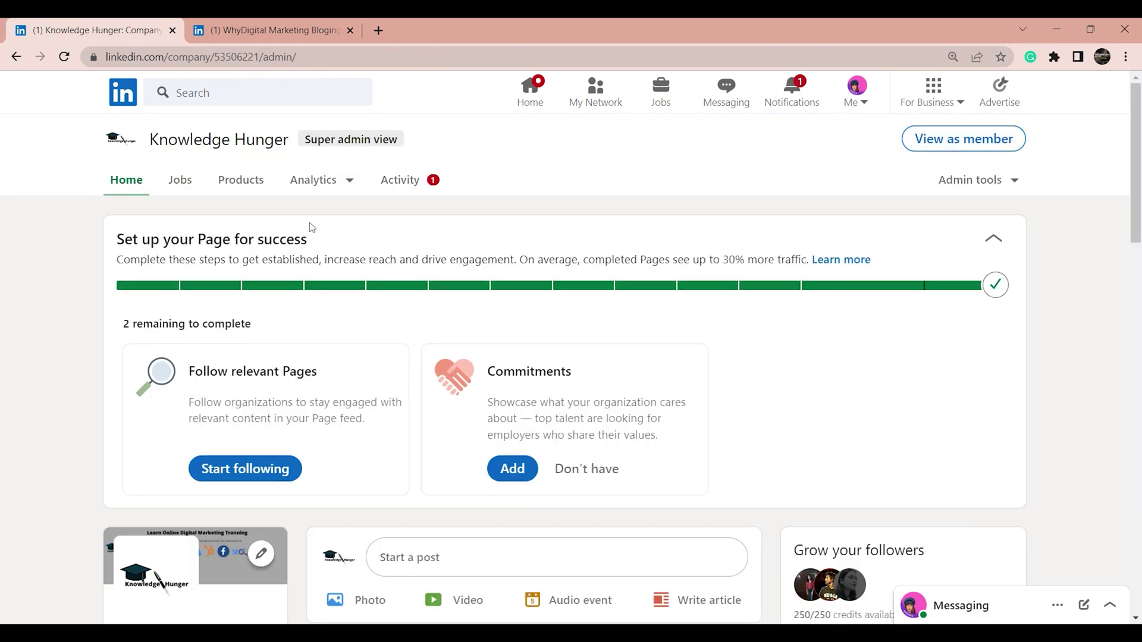
left_click(313, 180)
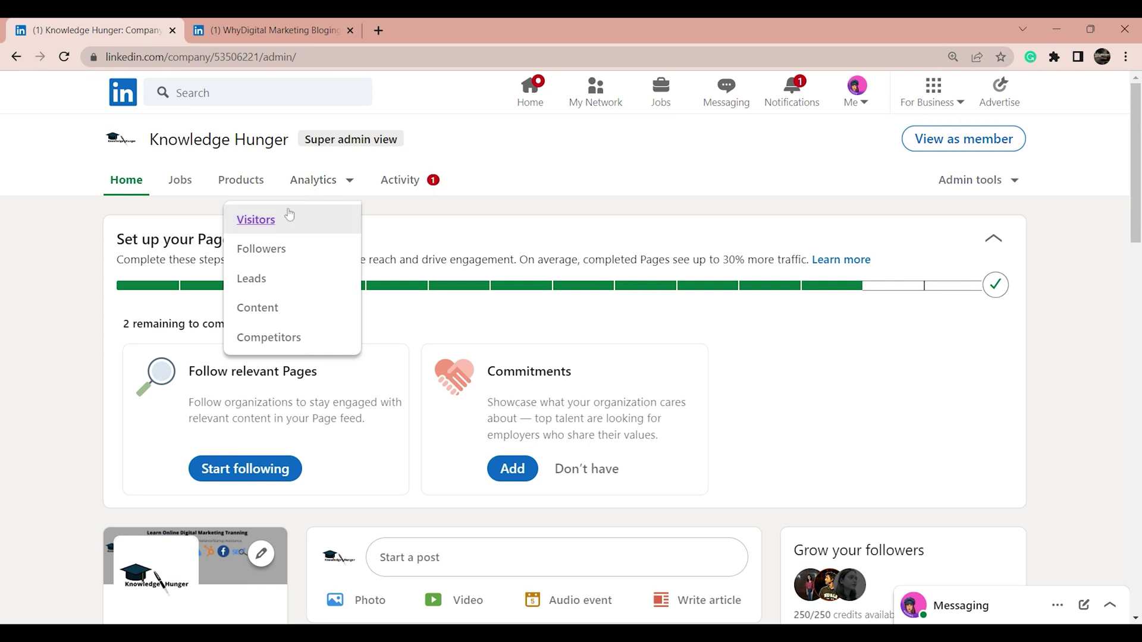
left_click(262, 219)
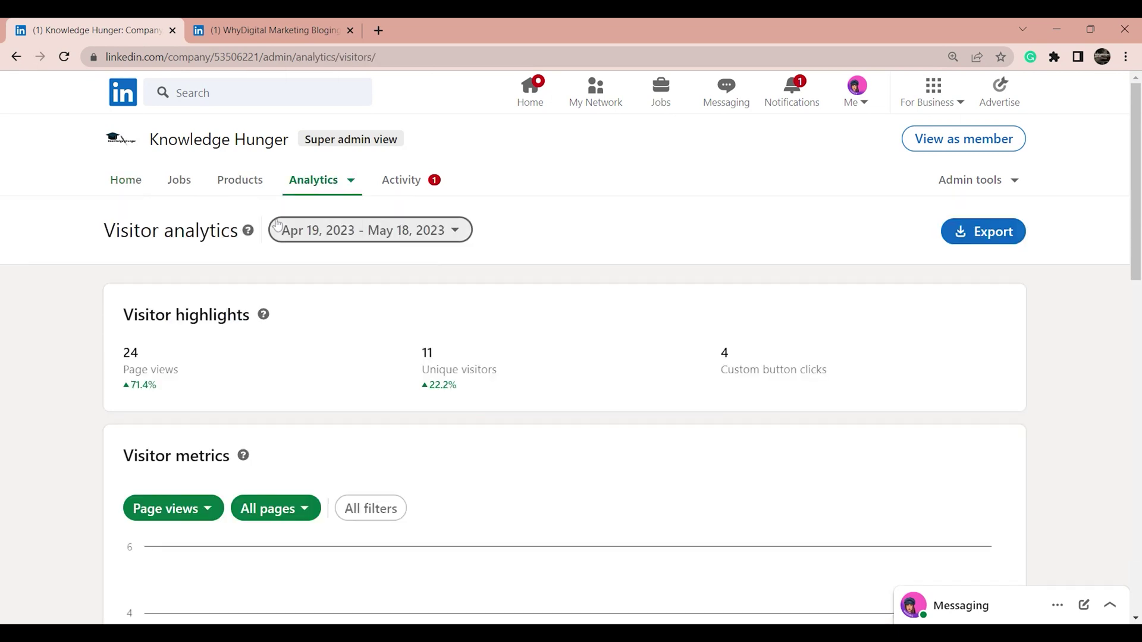
- Switch to the WhyDigital Marketing Bloging page and review the date range options for its visitor analytics
left_click(312, 21)
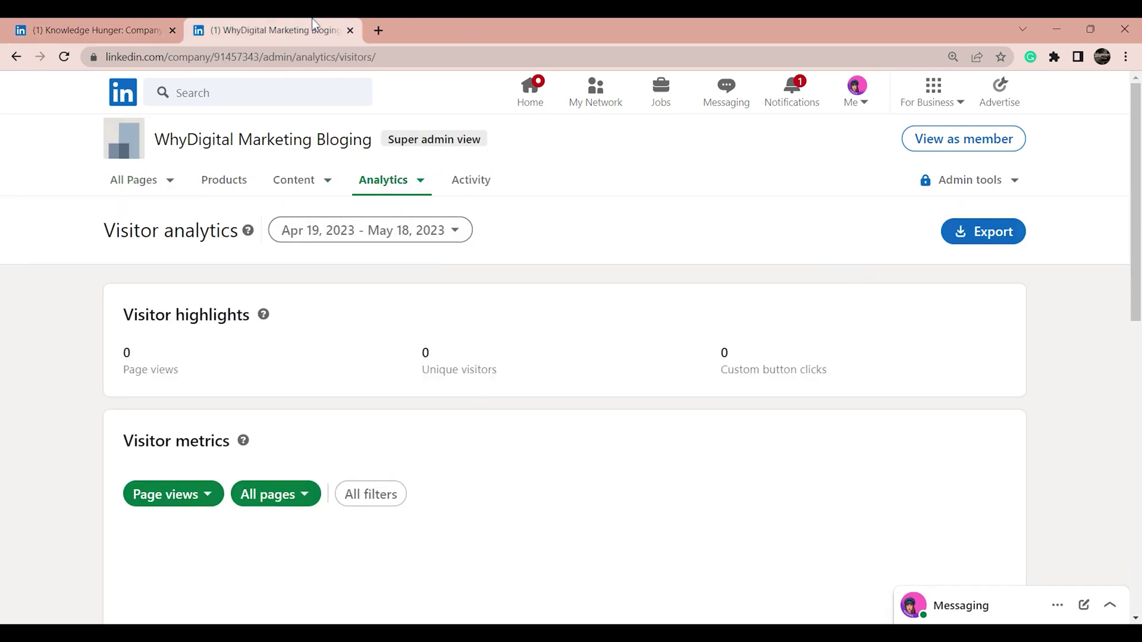
left_click(330, 232)
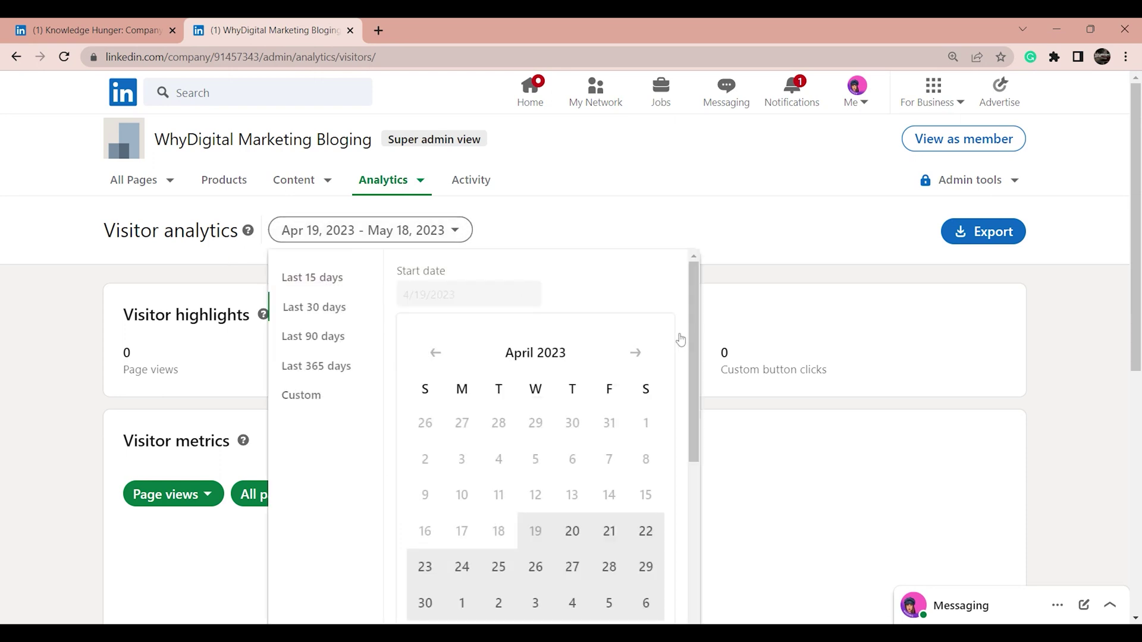
left_click_drag(692, 336, 685, 527)
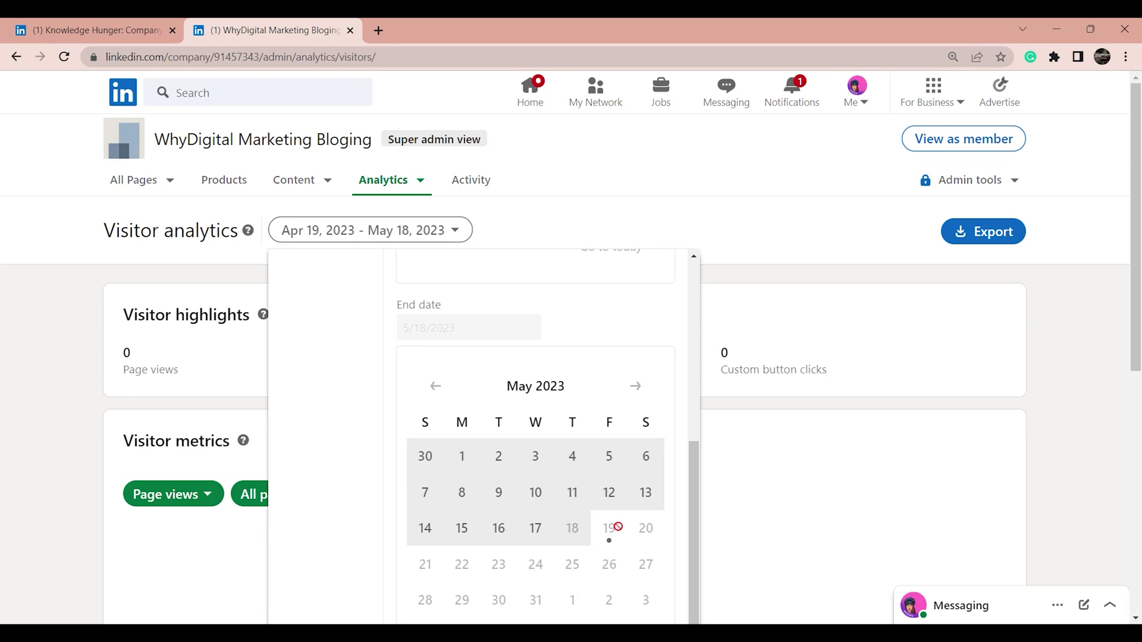
left_click(733, 273)
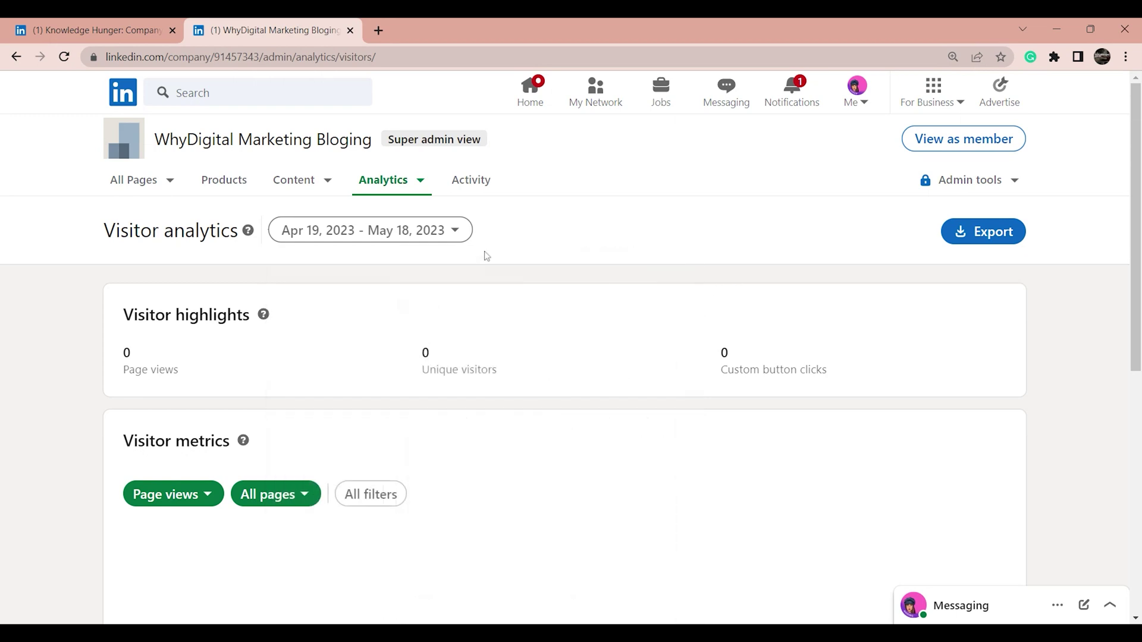
left_click(459, 234)
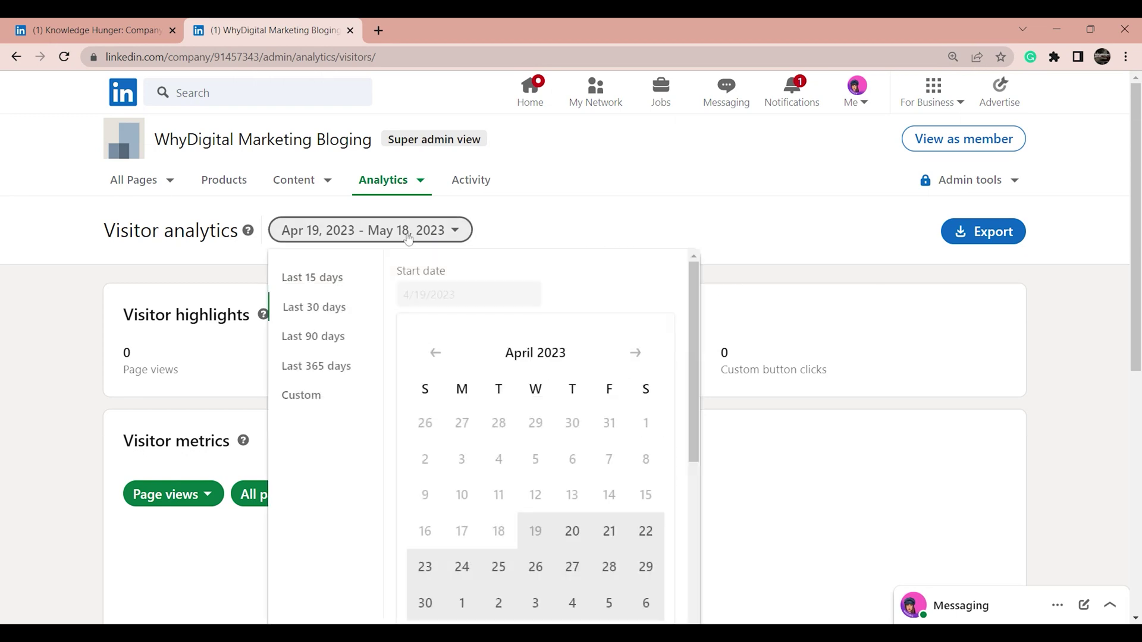
left_click(769, 321)
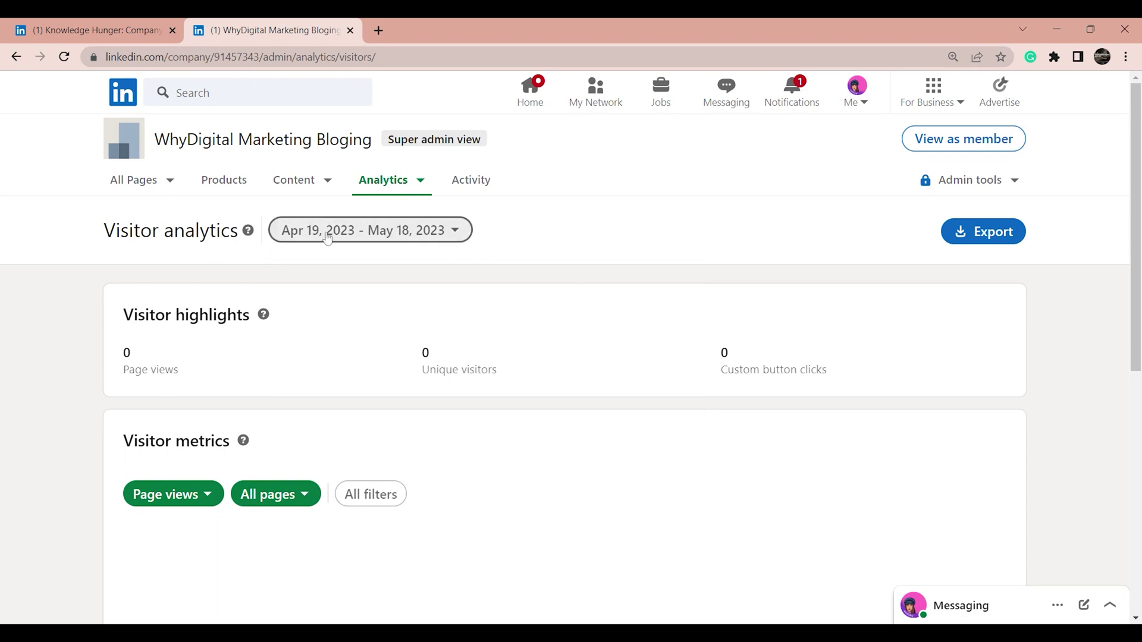
- Show the page's follower analytics, followed by its lead analytics
left_click(381, 189)
left_click(351, 250)
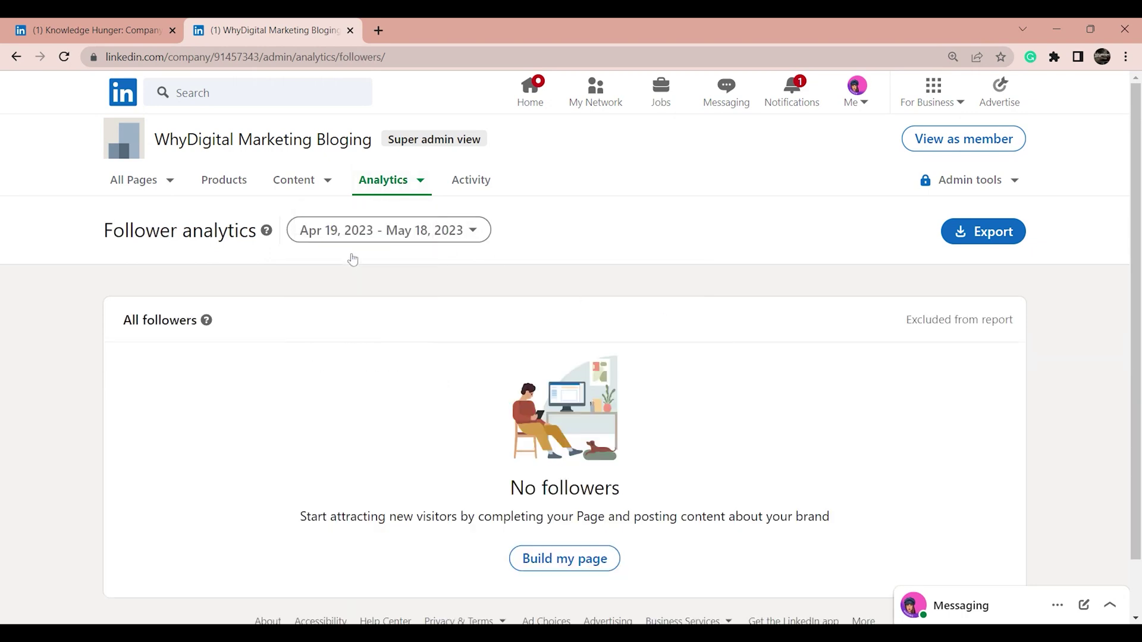
left_click(380, 189)
left_click(338, 283)
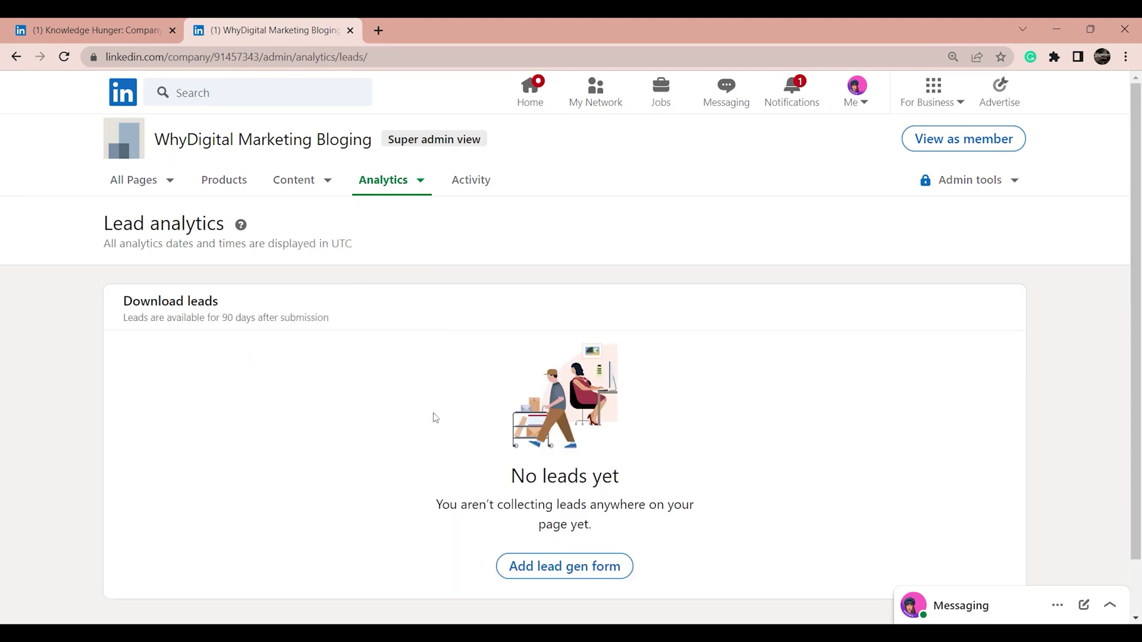
- Turn on the lead gen form to preview its fields, discard the edits and close the page editor
left_click(529, 563)
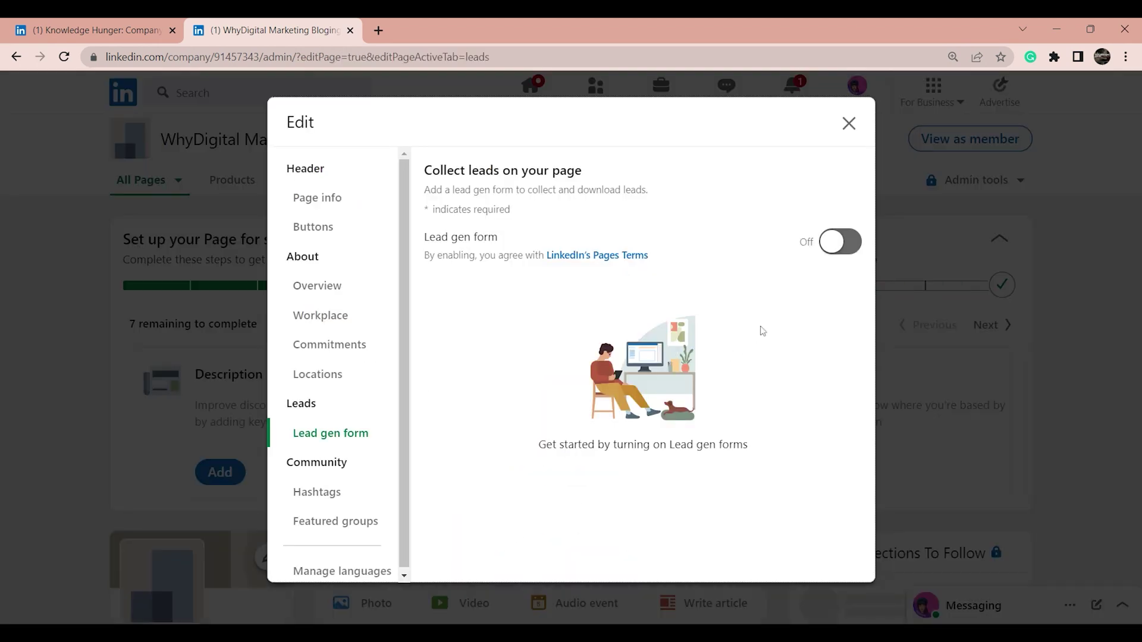
left_click(854, 251)
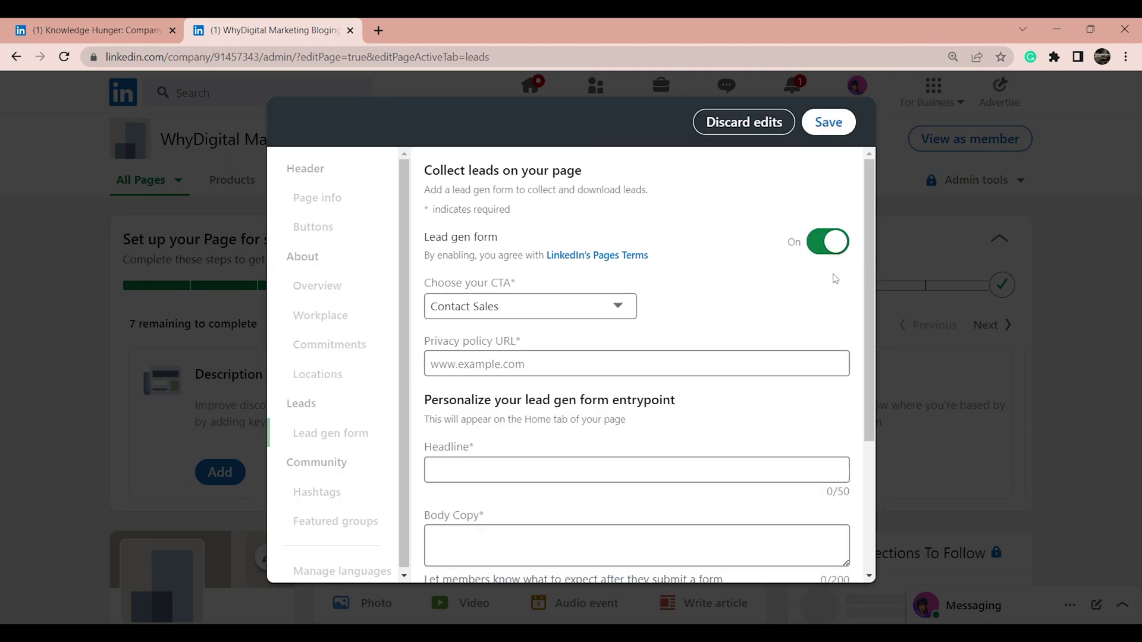
left_click(820, 138)
left_click(765, 143)
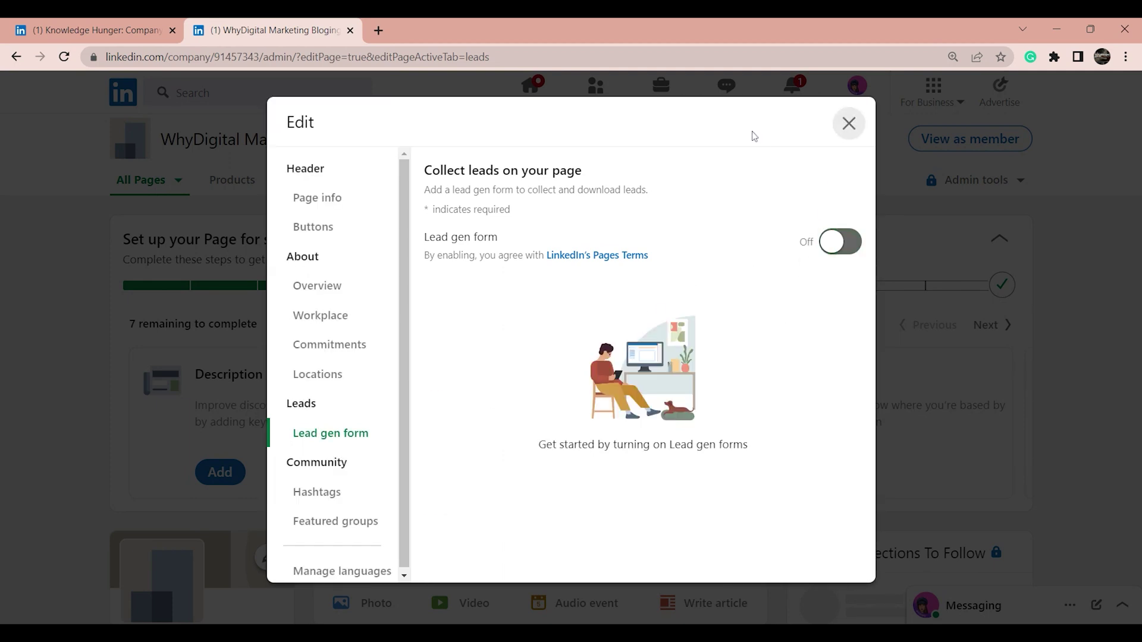
left_click(848, 128)
- Show the page's content analytics and bring up its competitor analytics
mouse_move(416, 182)
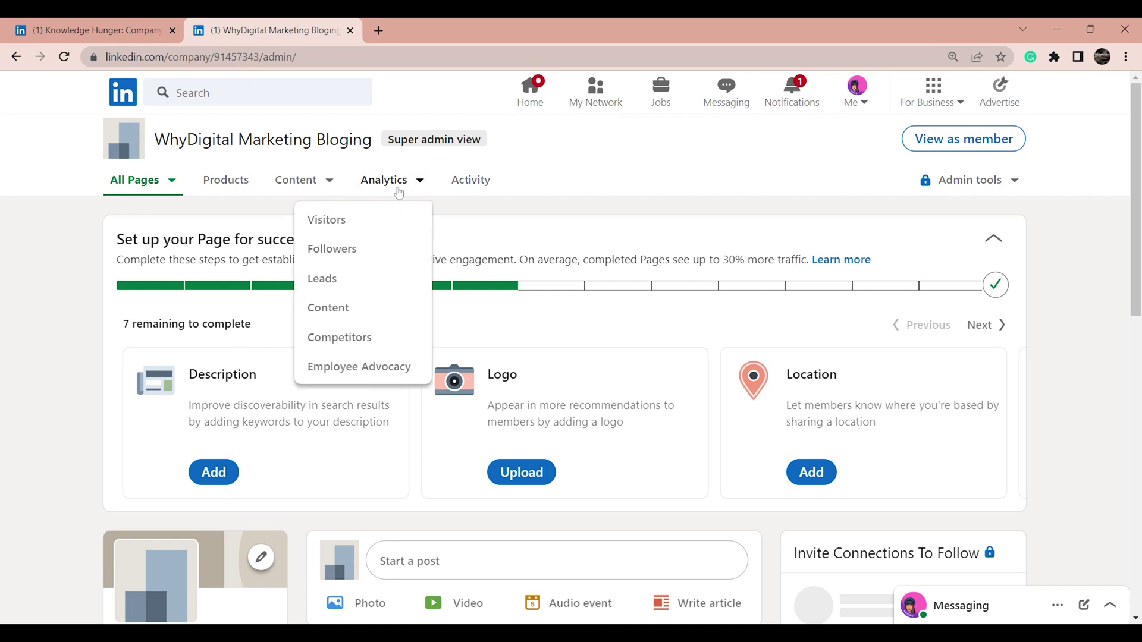
left_click(359, 313)
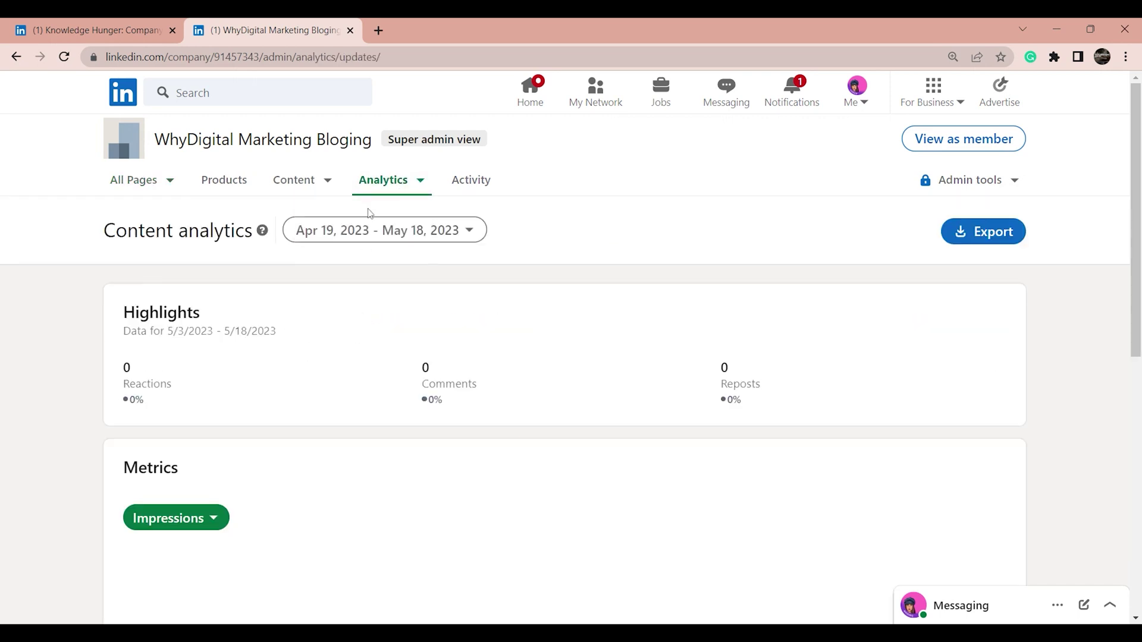
mouse_move(372, 185)
left_click(324, 326)
left_click(357, 337)
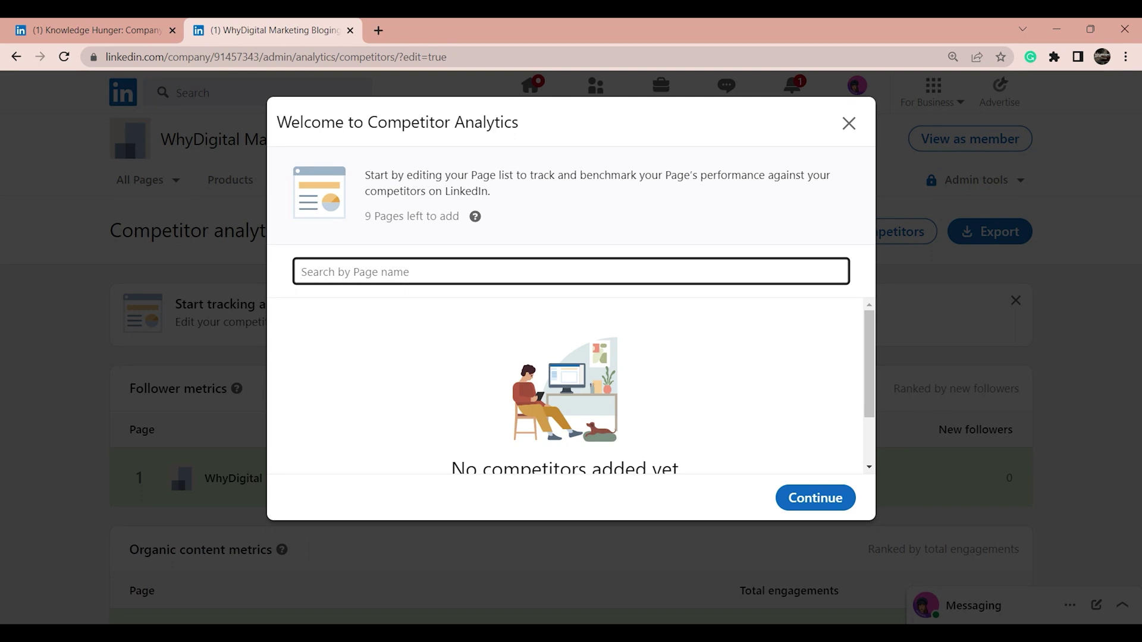
- Add Simplilearn to the competitor list and save it
type("simpli")
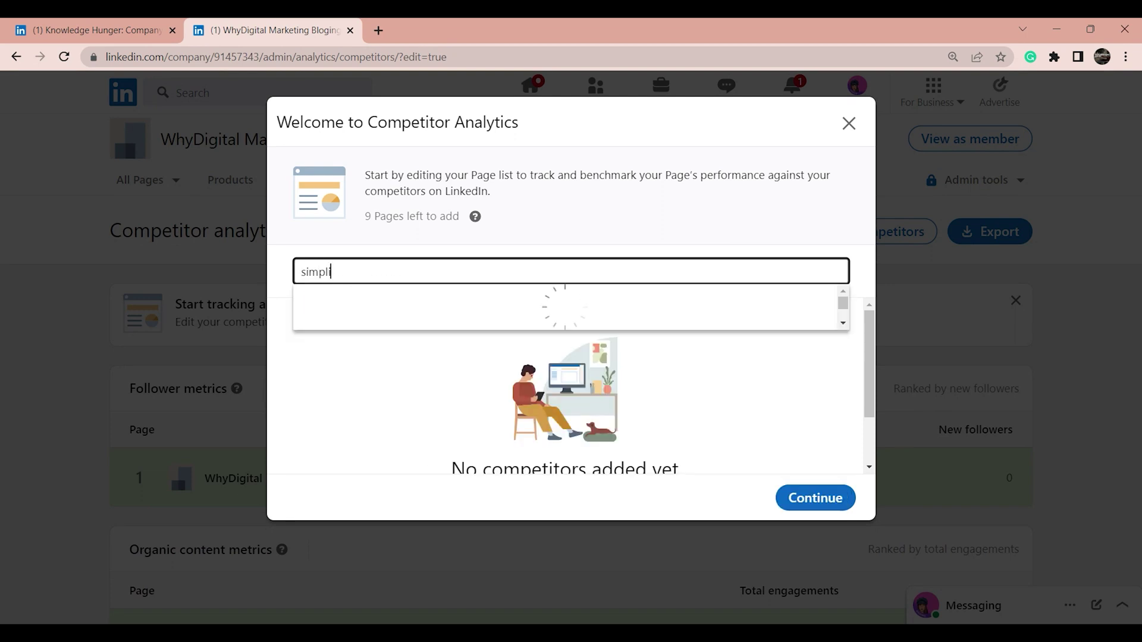
left_click(438, 312)
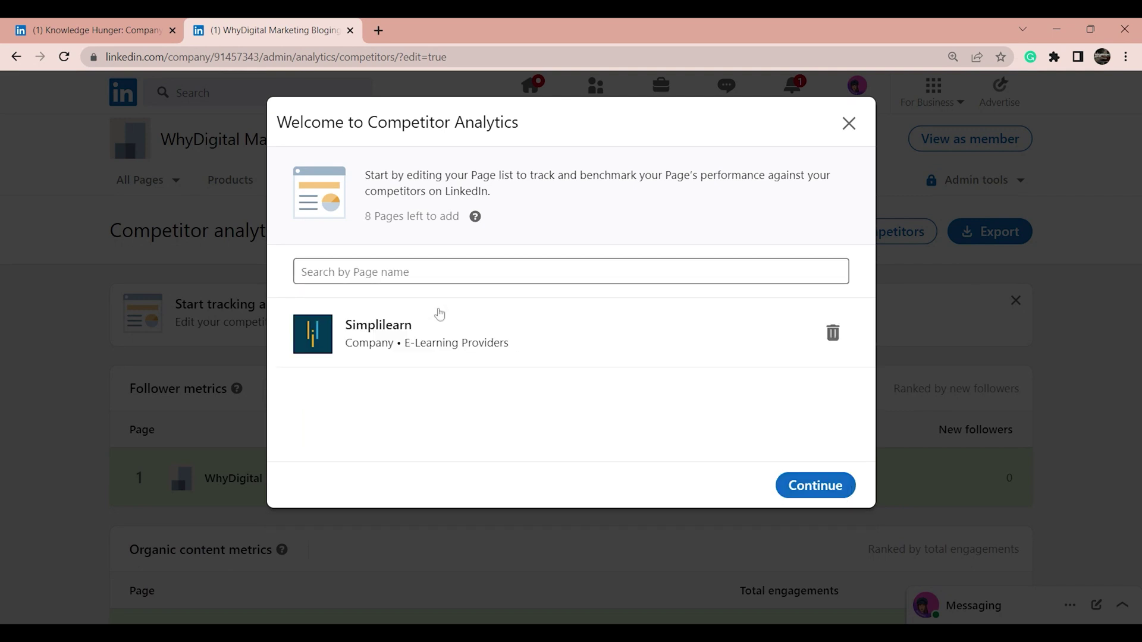
left_click(773, 484)
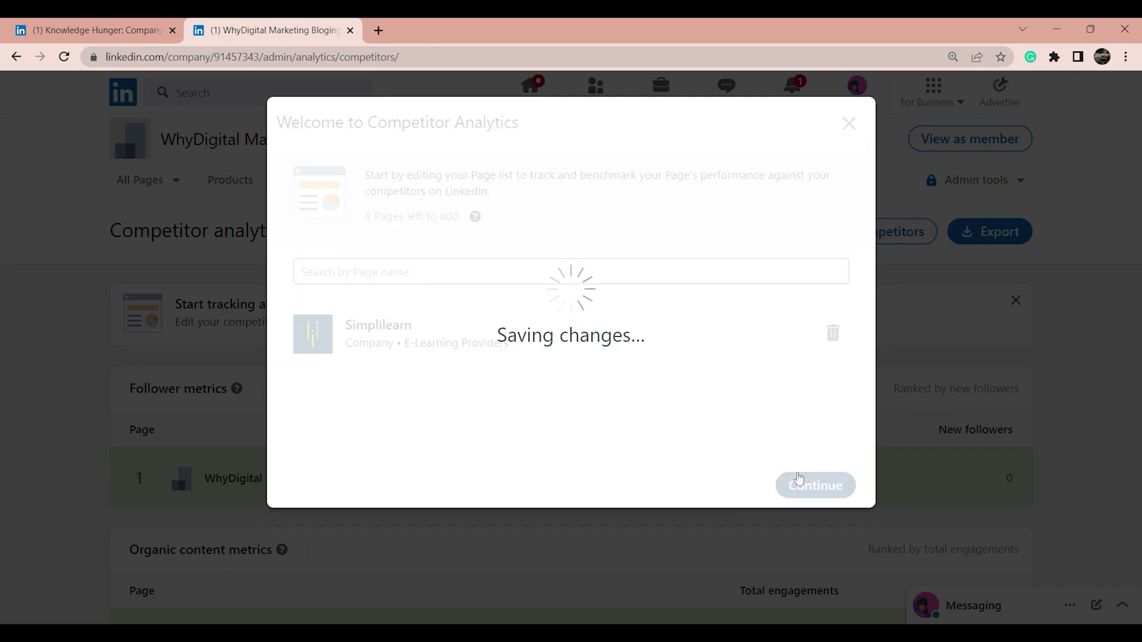
- Compare the follower and organic content metrics with the competitor's, and view the competitors report export options without exporting
scroll(799, 479, "down", 3)
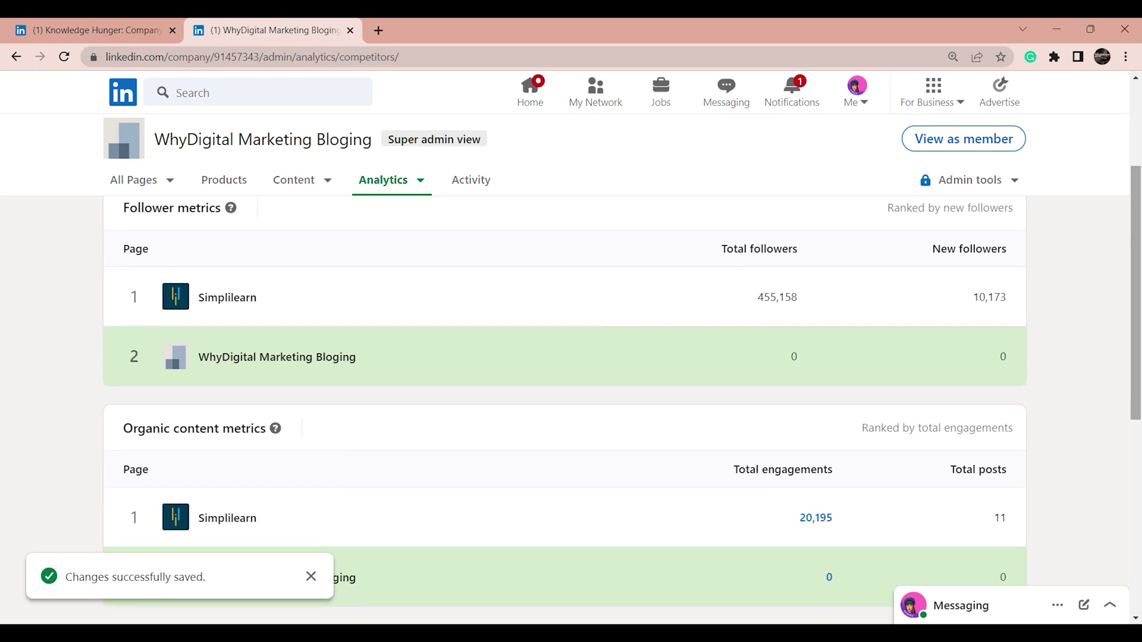
scroll(306, 296, "up", 3)
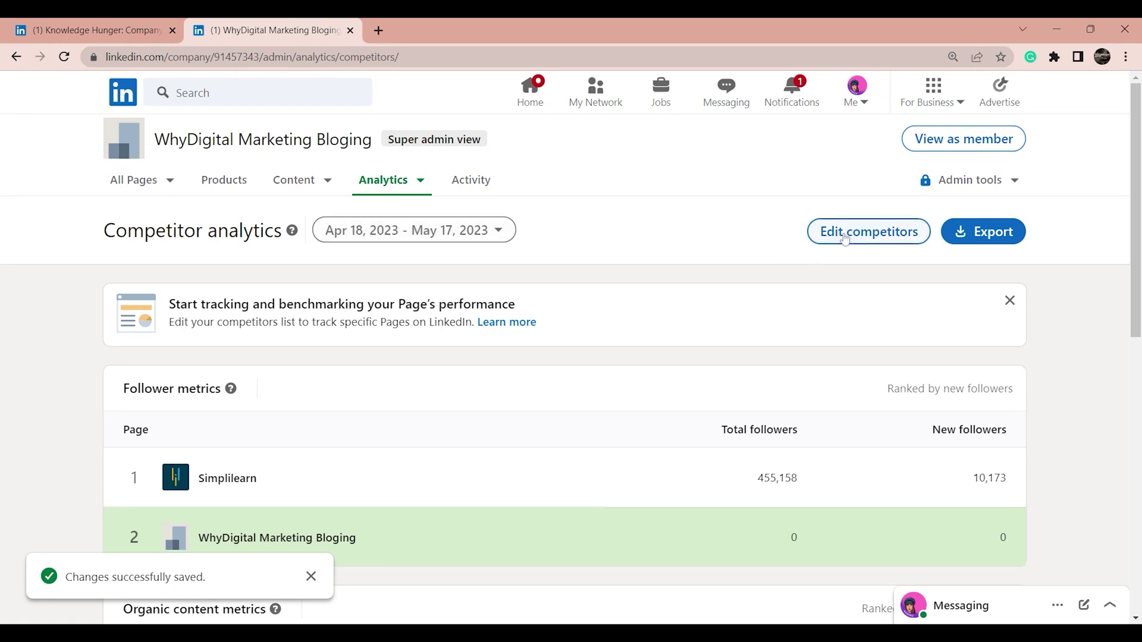
left_click(987, 246)
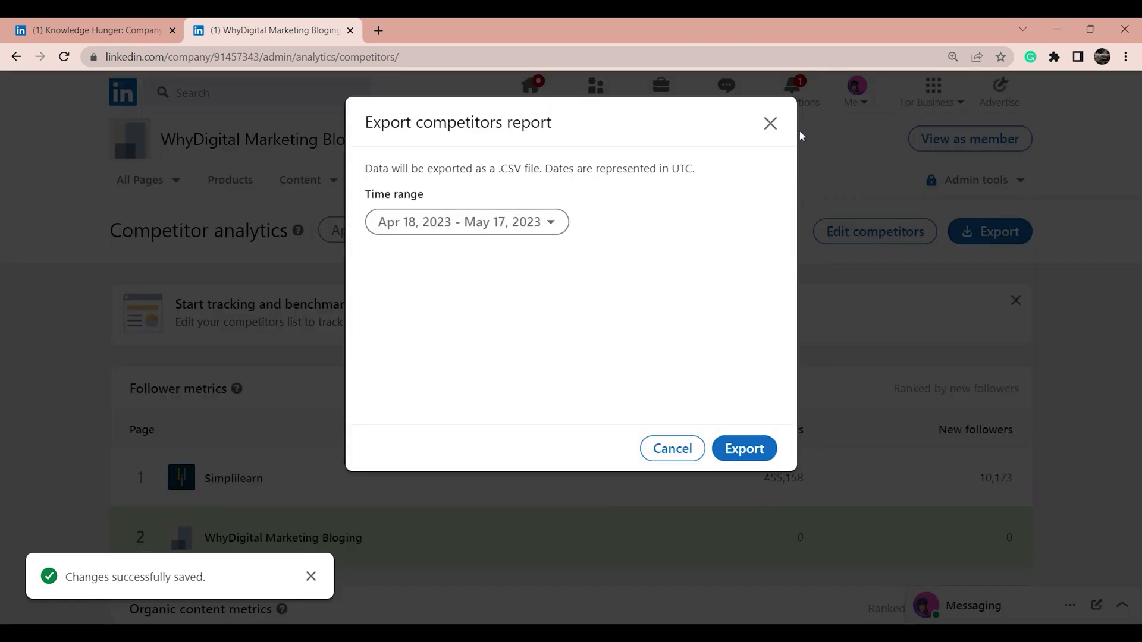
left_click(770, 124)
- Show the page's Employee Advocacy analytics and dismiss the saved-changes notification
left_click(386, 191)
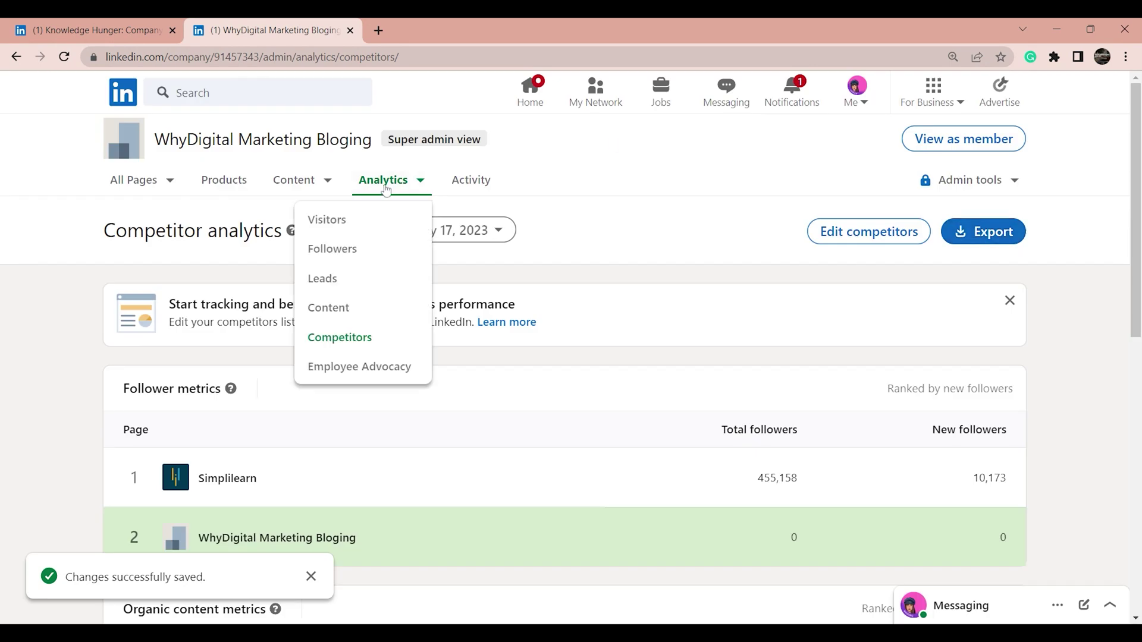
left_click(334, 365)
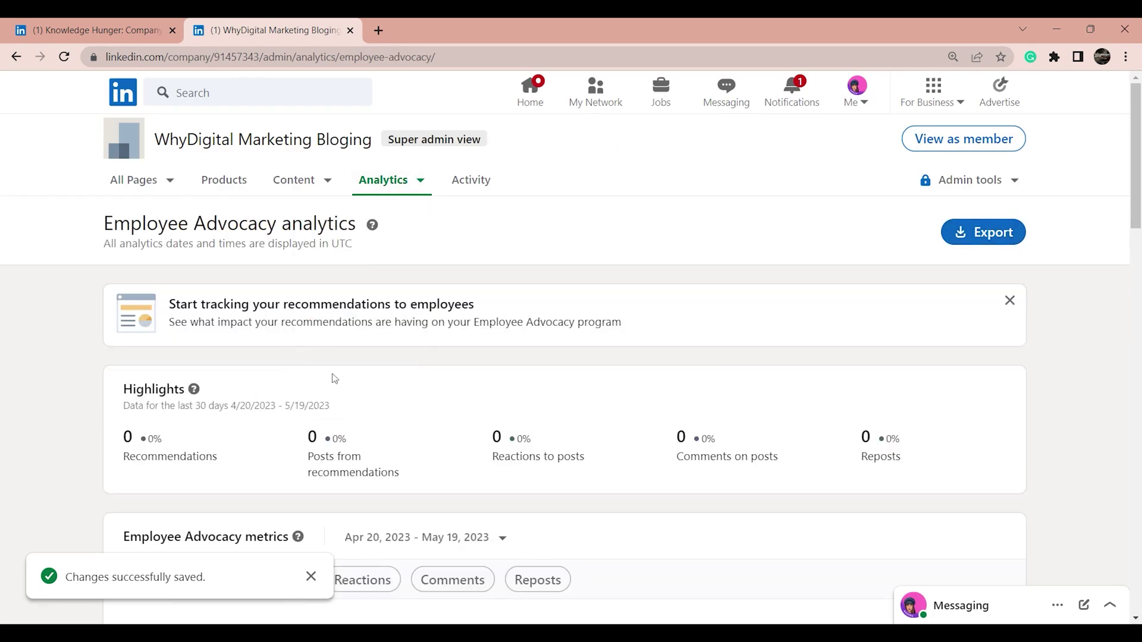
mouse_move(1135, 196)
left_mouse_down()
mouse_move(1136, 238)
mouse_move(1135, 196)
left_mouse_up()
left_click(311, 577)
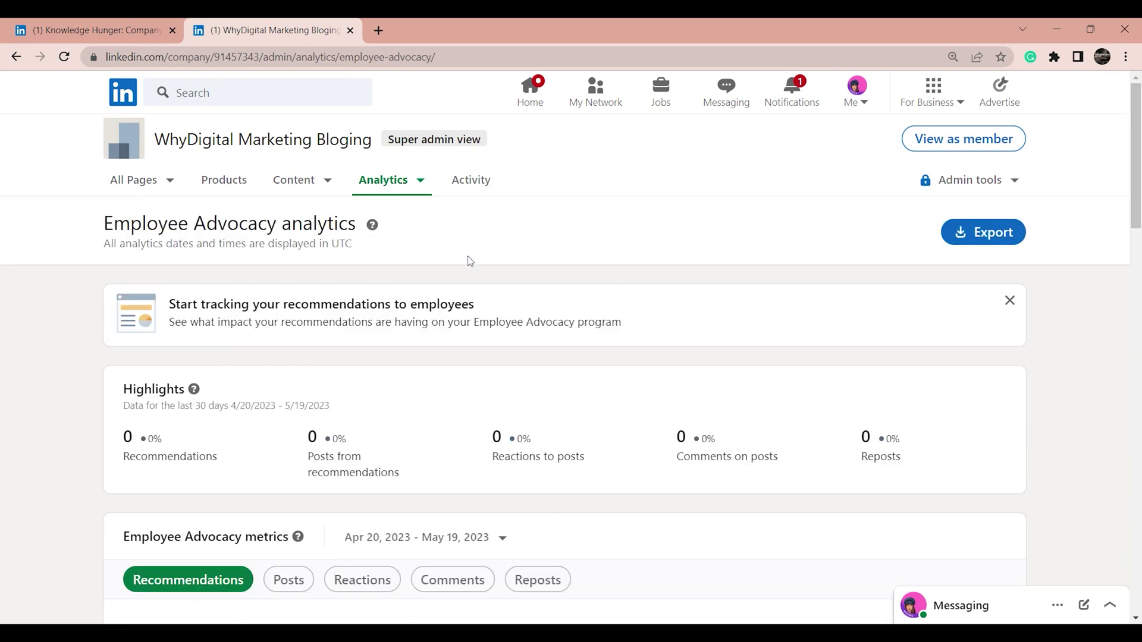
- Show the WhyDigital Marketing Bloging page's activity and compare it with the Knowledge Hunger page's activity
left_click(467, 192)
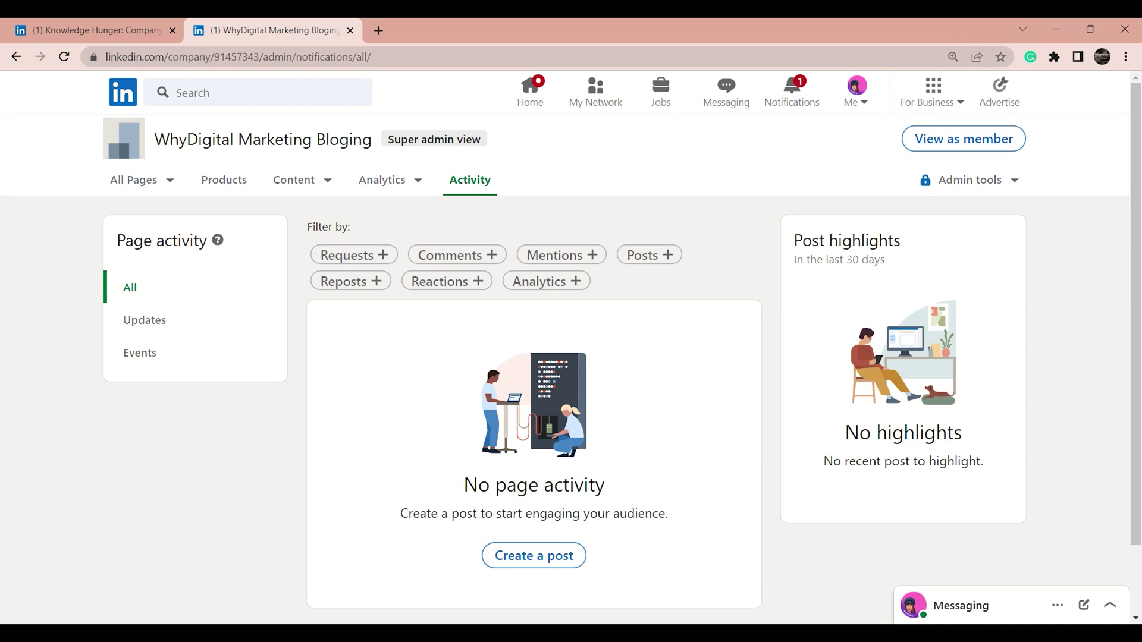
left_click(139, 21)
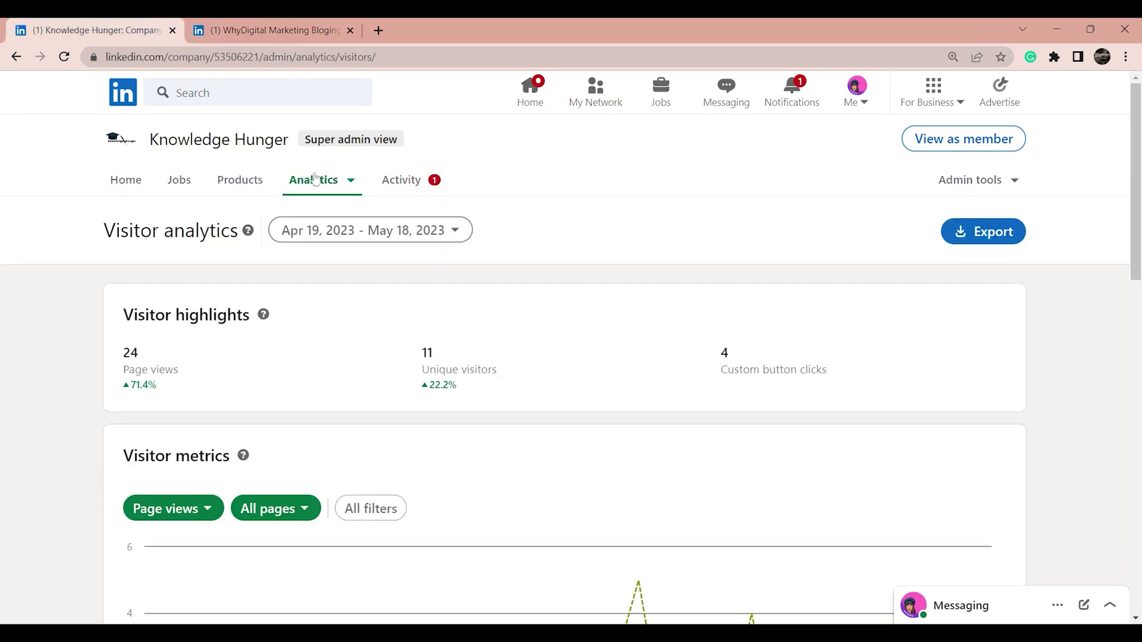
left_click(410, 190)
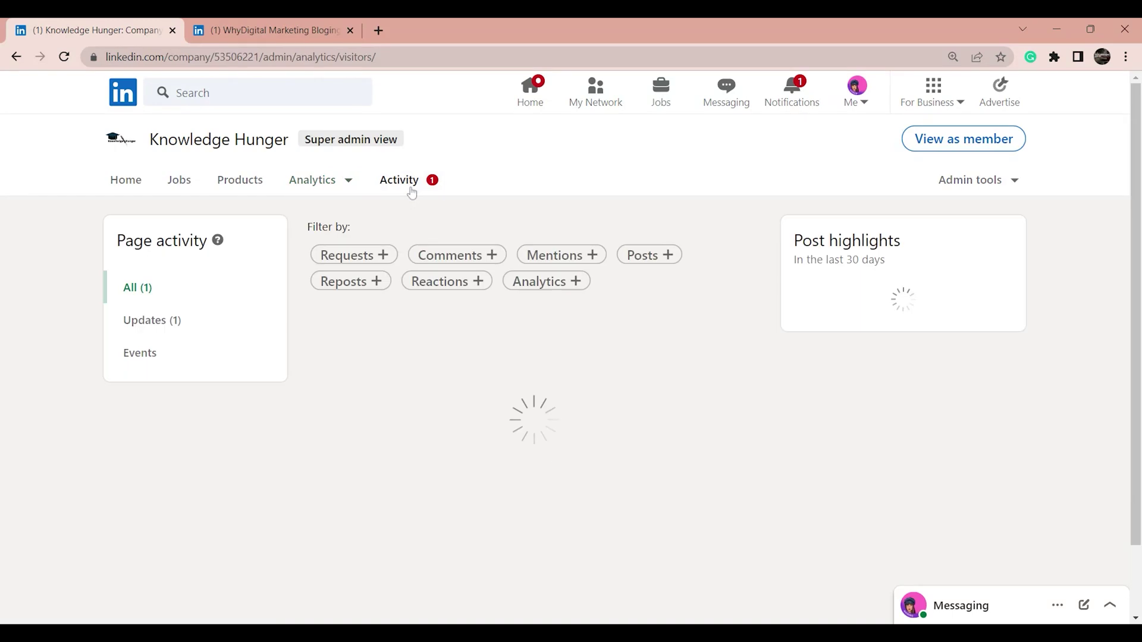
left_click_drag(1136, 156, 1136, 173)
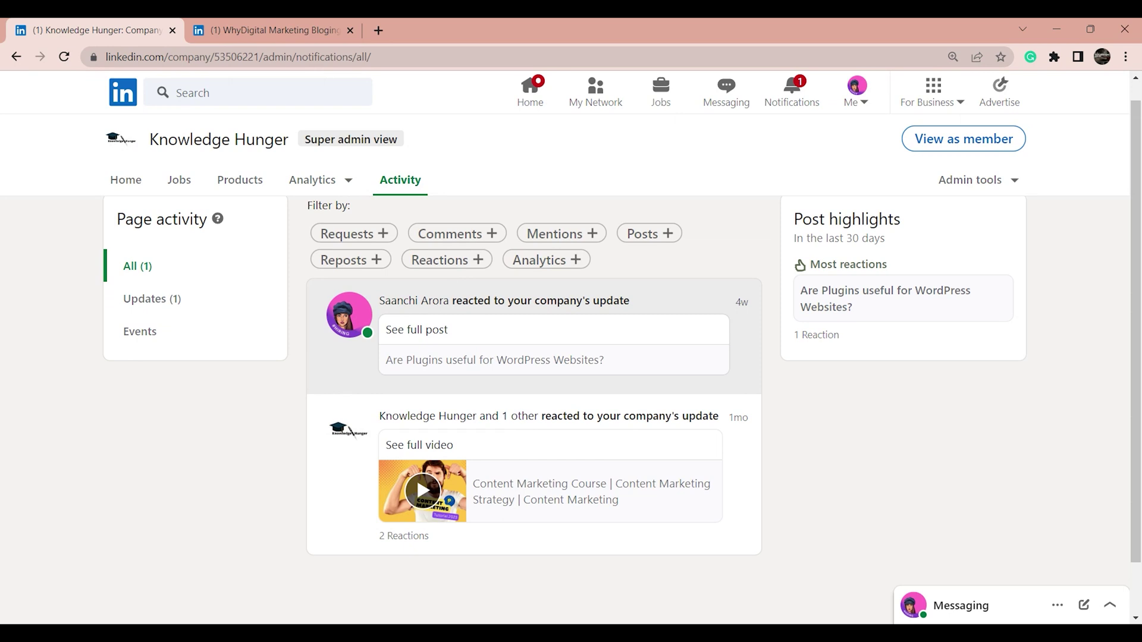
- Return the Knowledge Hunger page to its admin home and look through its posting, management and analytics sections
left_click(124, 182)
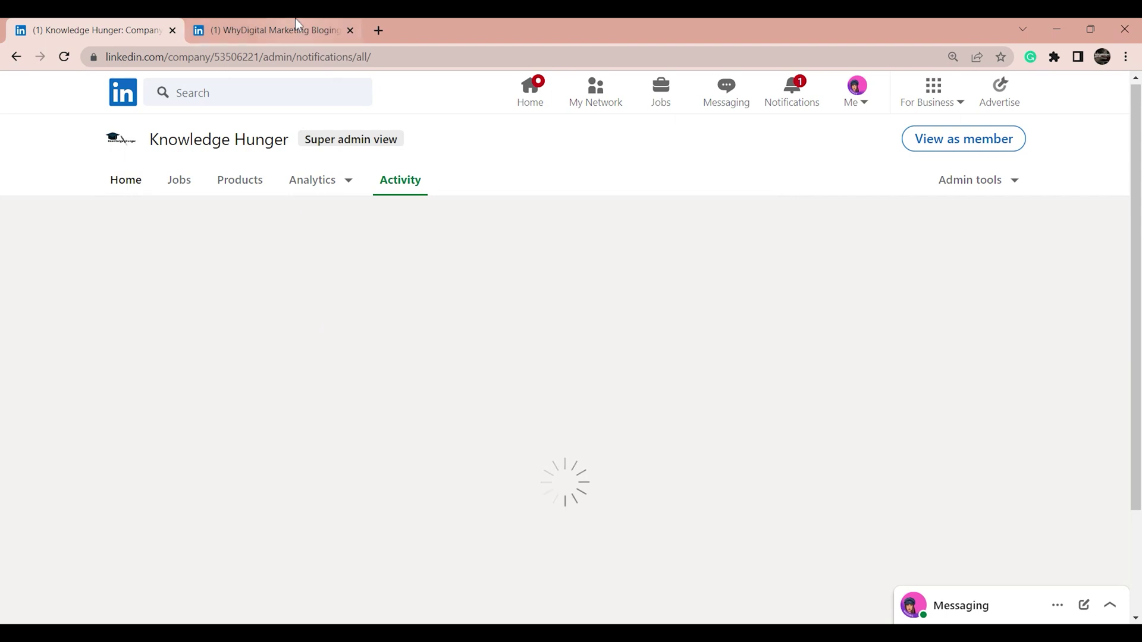
left_click(295, 20)
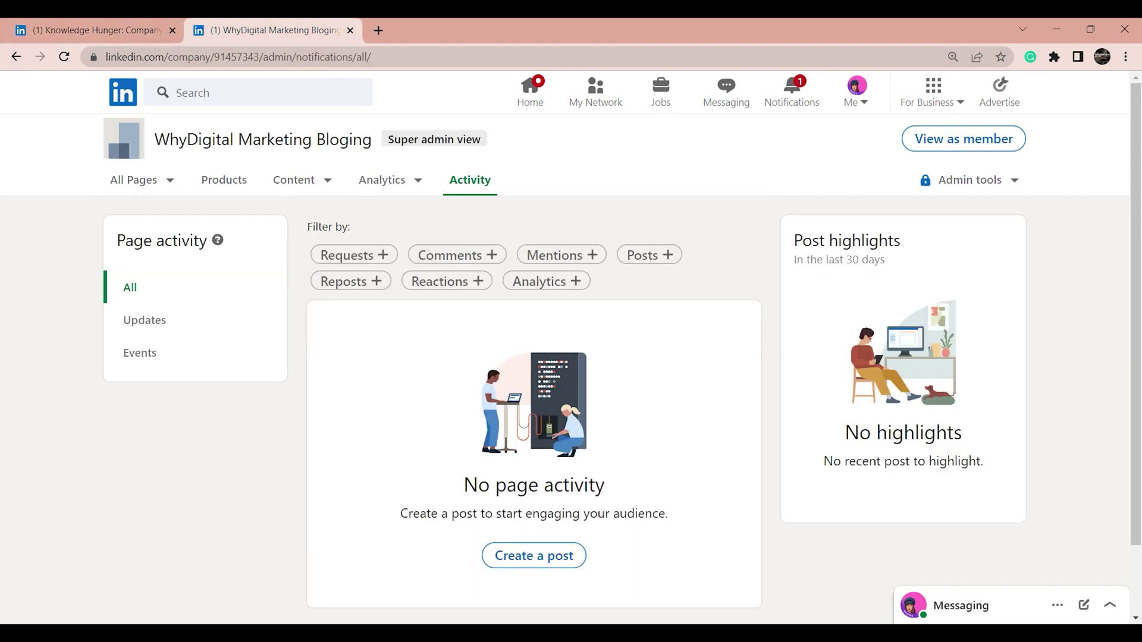
left_click(98, 31)
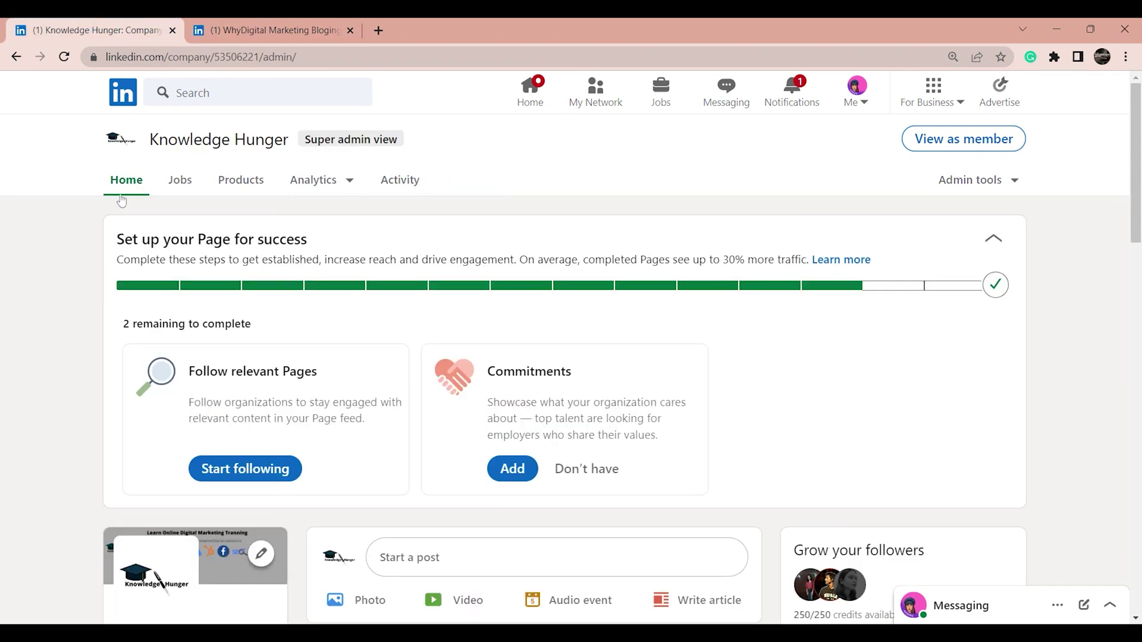
left_click_drag(1135, 185, 1135, 277)
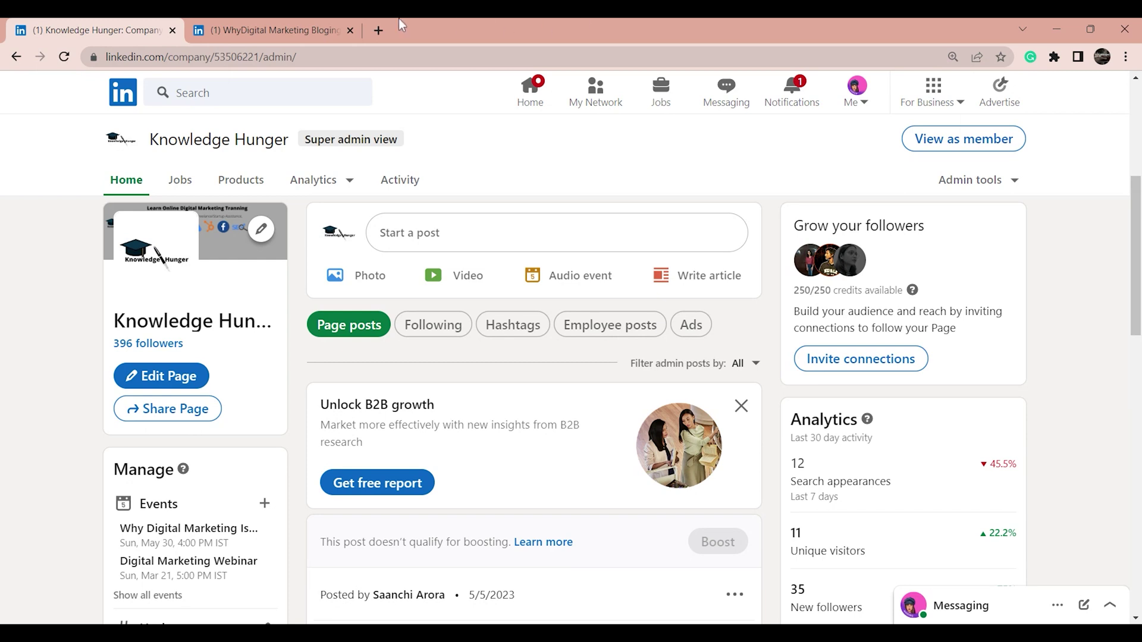
- Revisit the WhyDigital Marketing Bloging page briefly, and show the Knowledge Hunger page's visitor and follower analytics
left_click(253, 25)
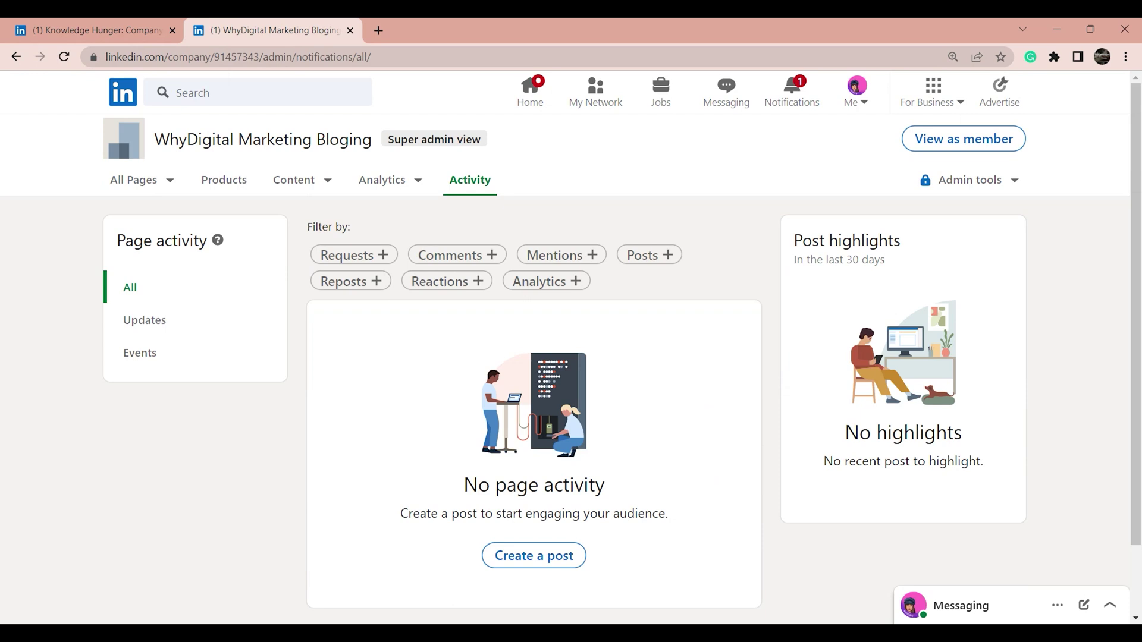
left_click(90, 30)
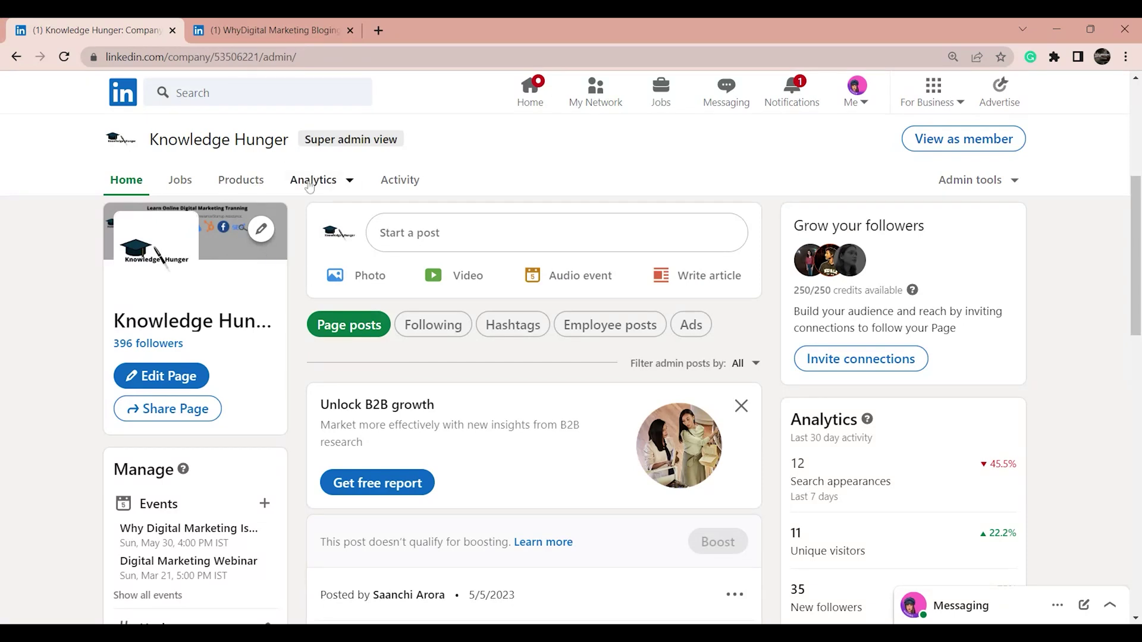
left_click(309, 181)
left_click(301, 222)
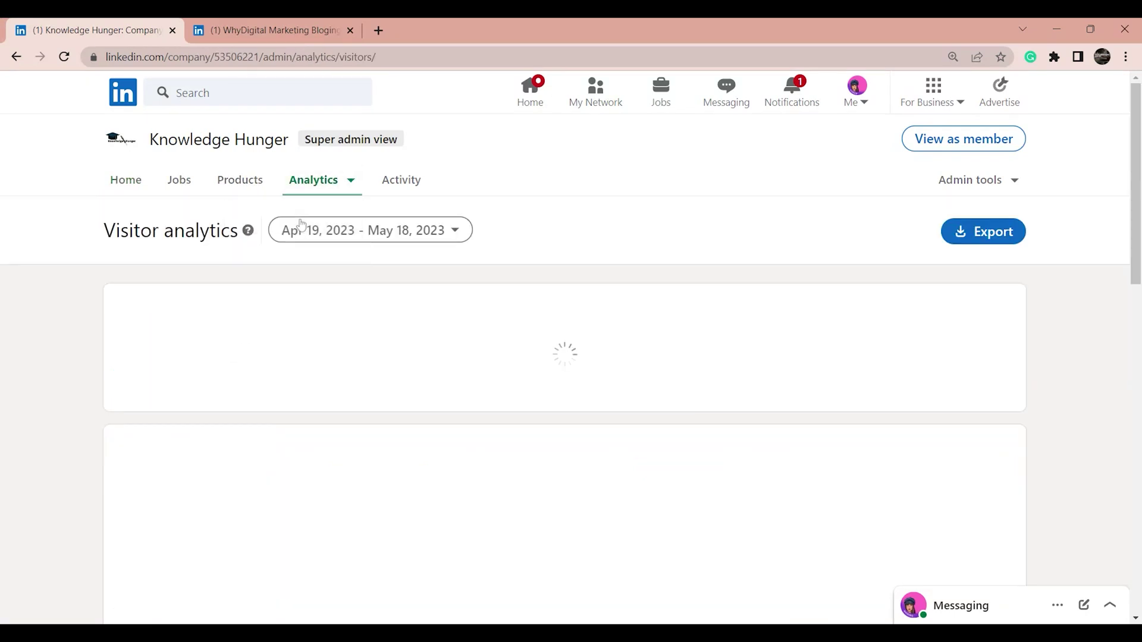
left_click(313, 184)
left_click(290, 266)
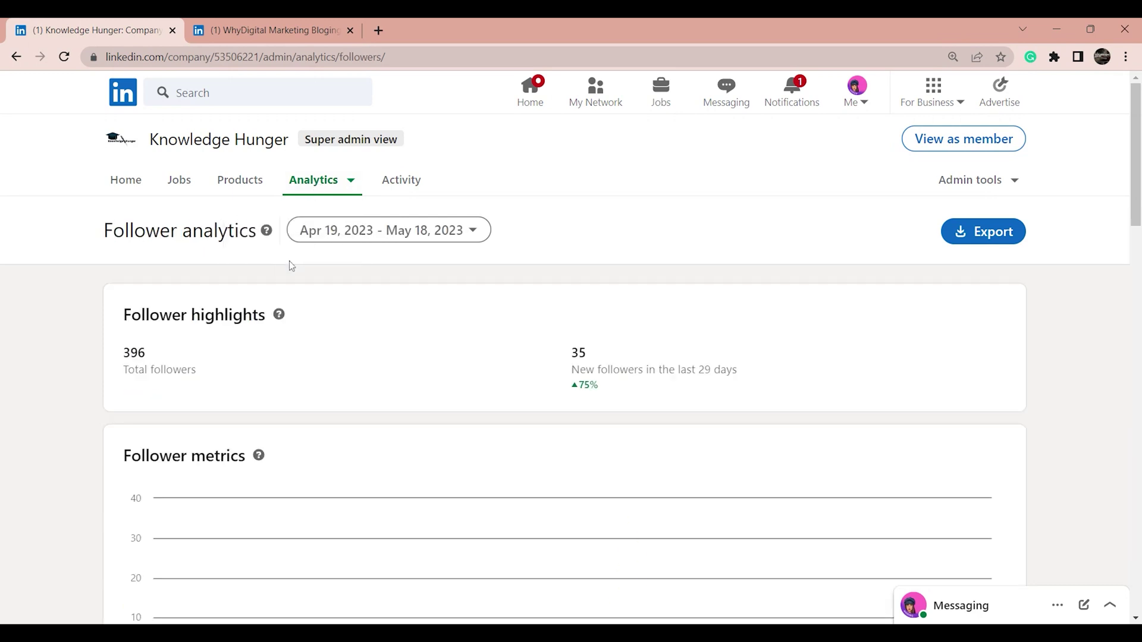